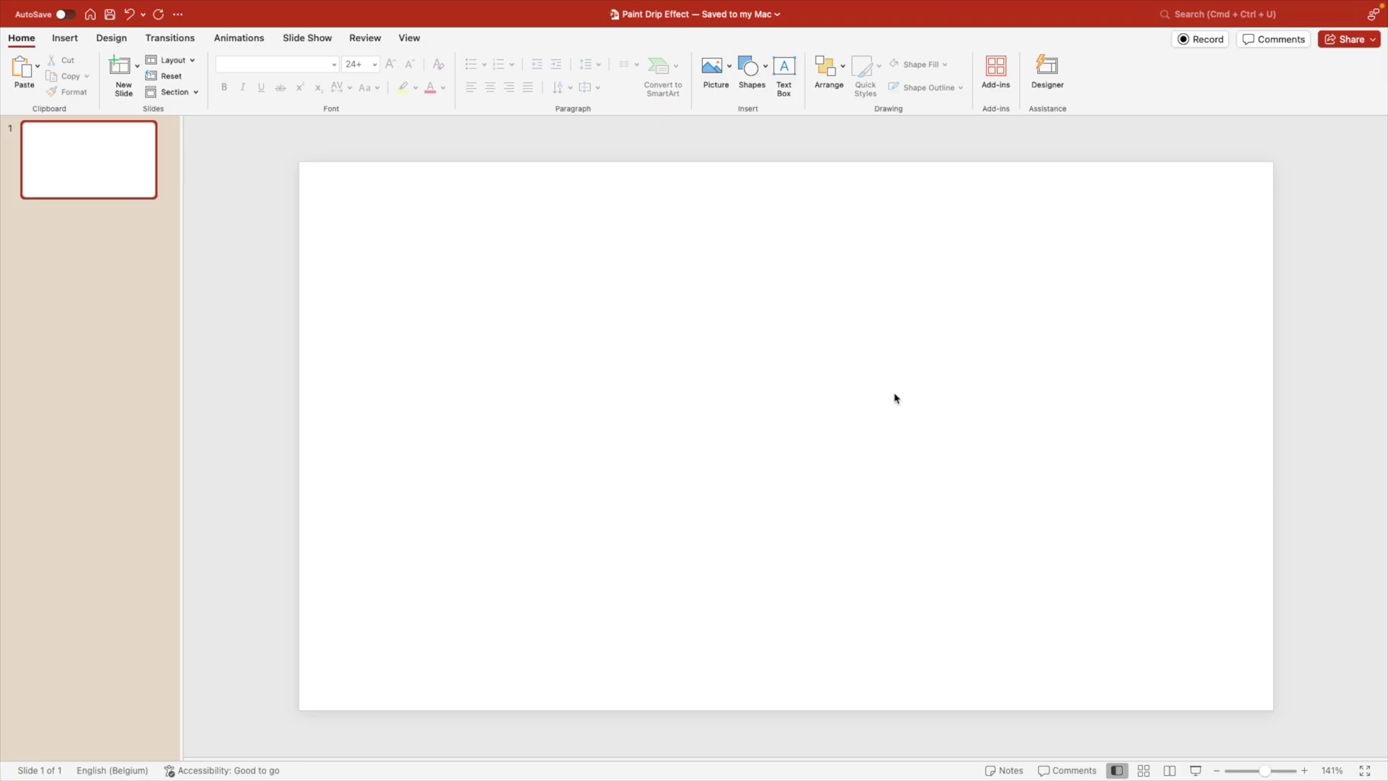
Fill the slide background with a radial gold-to-orange gradient
right_click(702, 297)
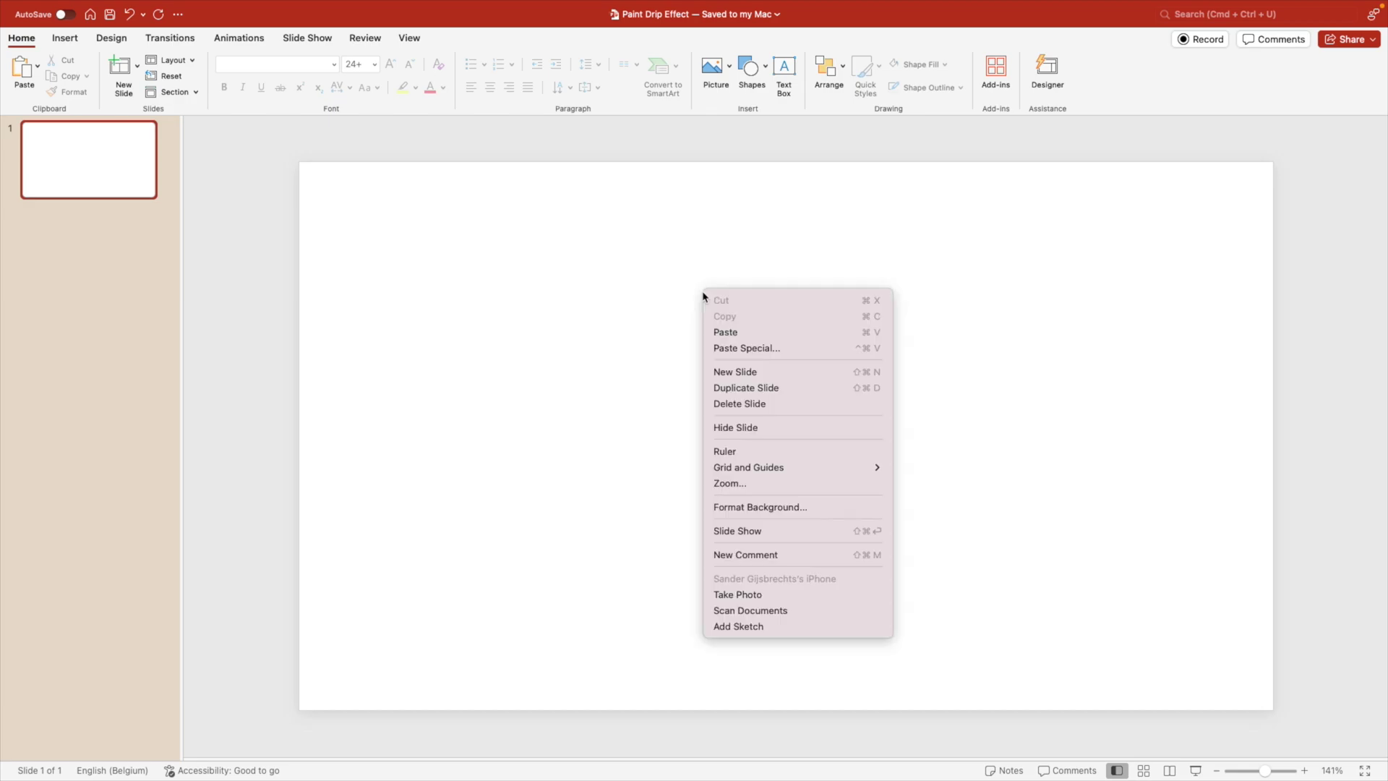
click(800, 505)
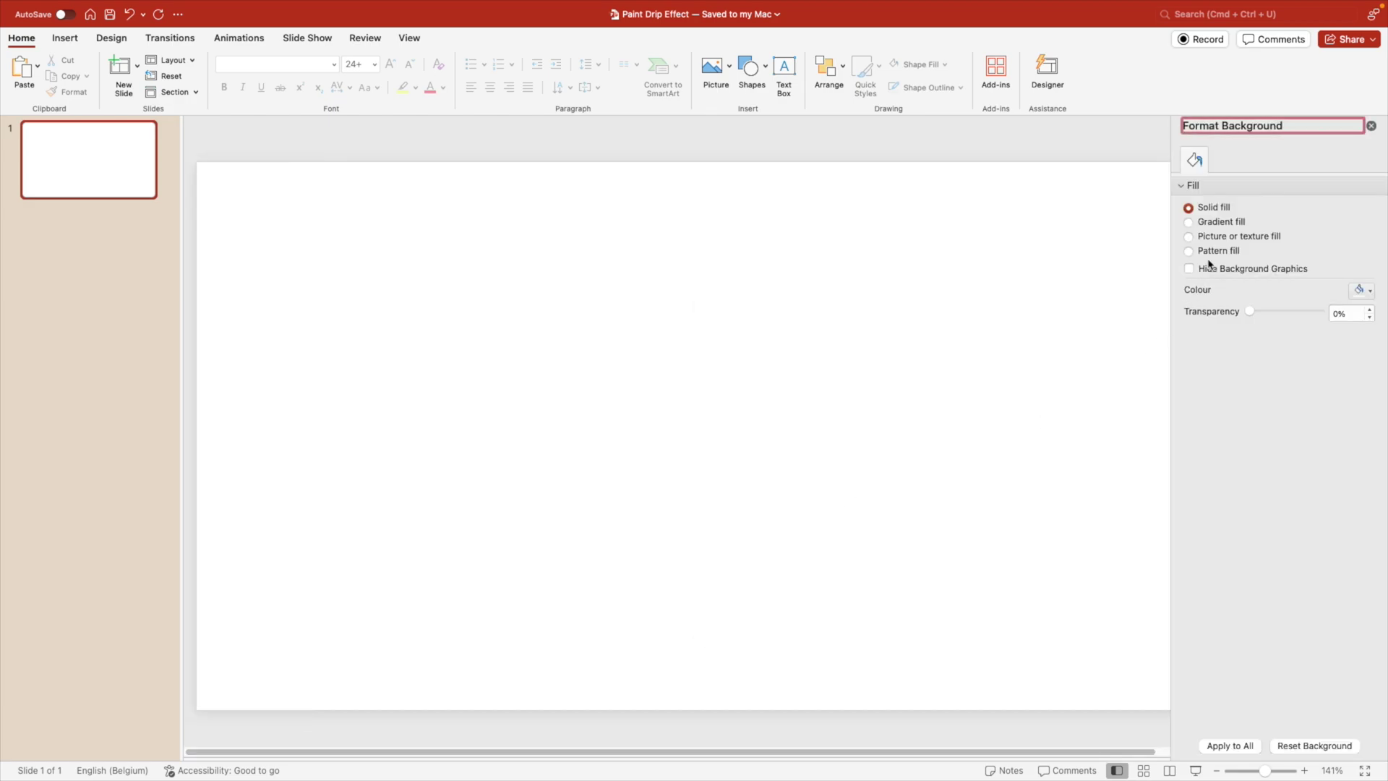
click(1208, 223)
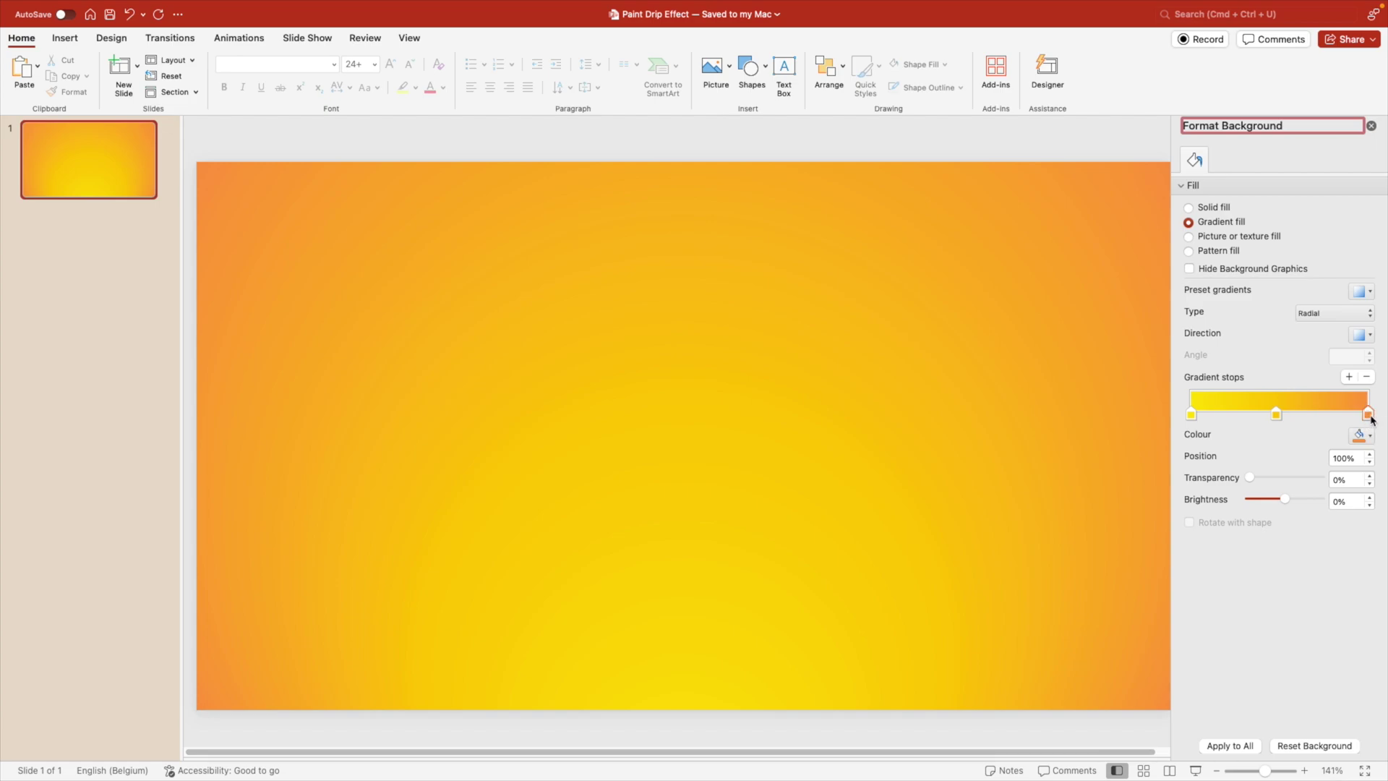
click(1277, 415)
click(1196, 415)
click(1350, 314)
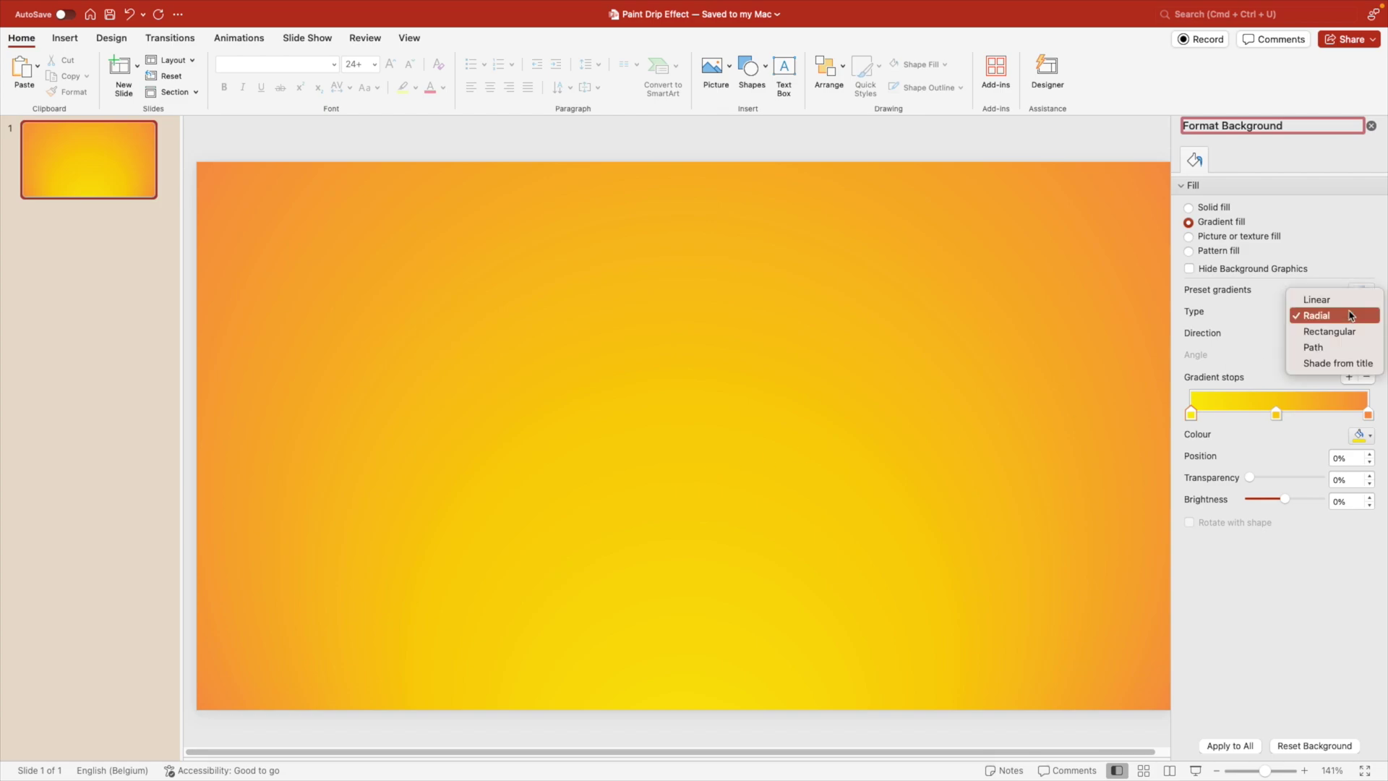
click(1224, 325)
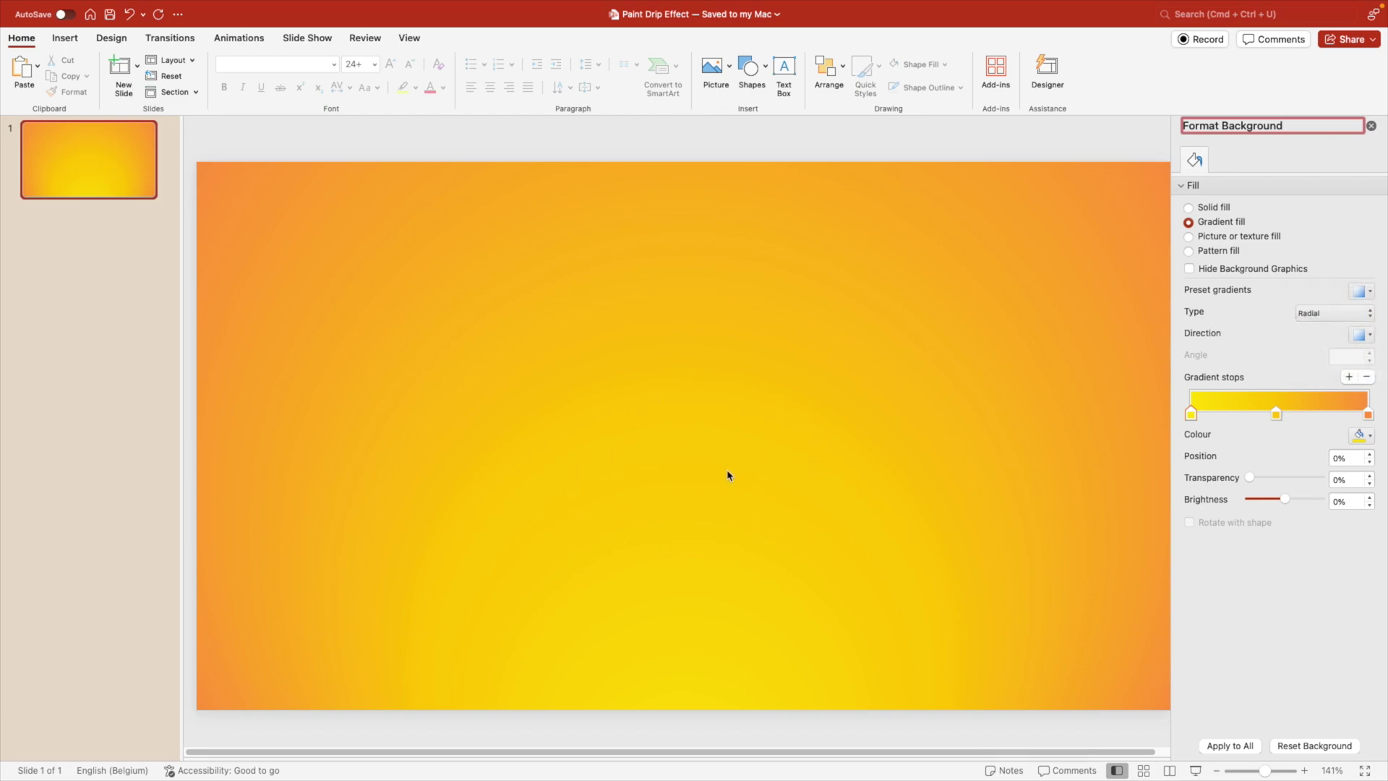
key(Escape)
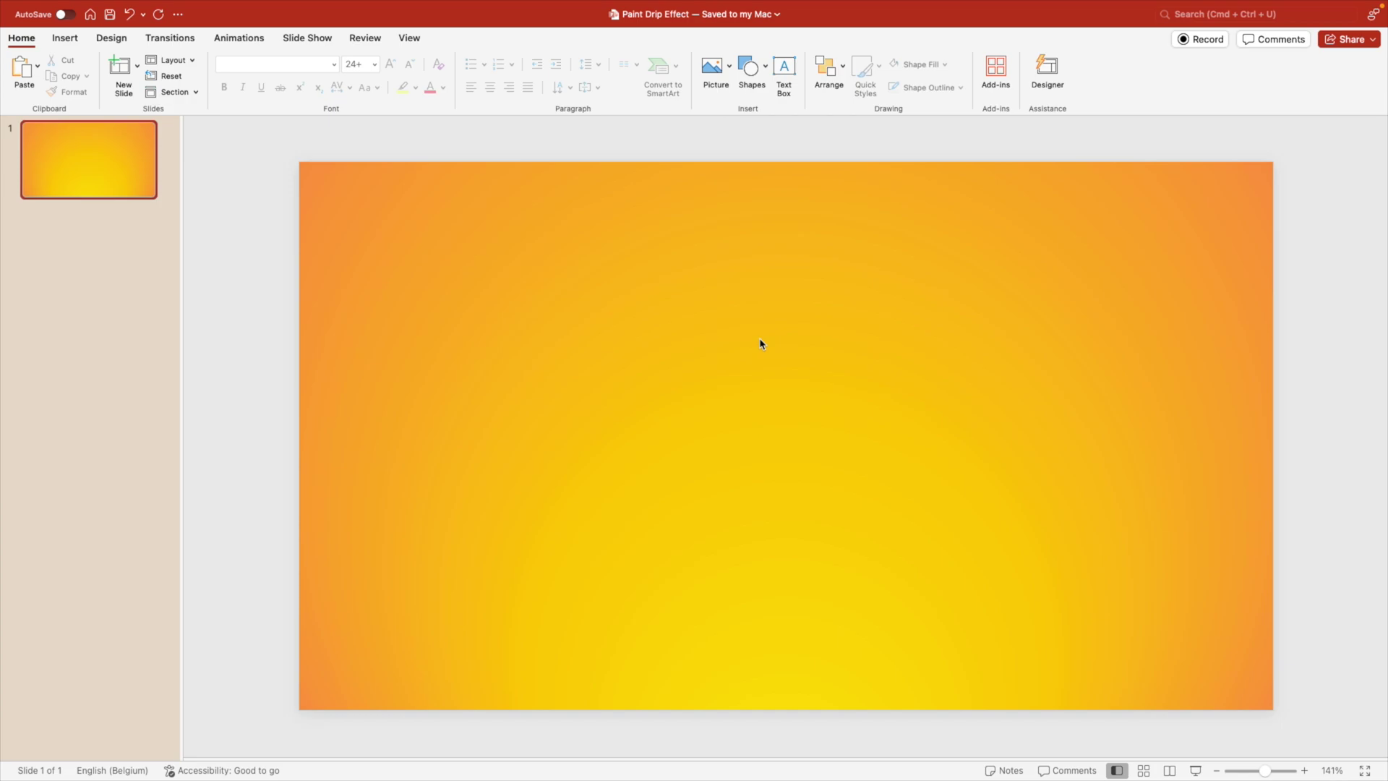
Search Unsplash for 'red hoodie' and browse the photo results
key(super+Tab)
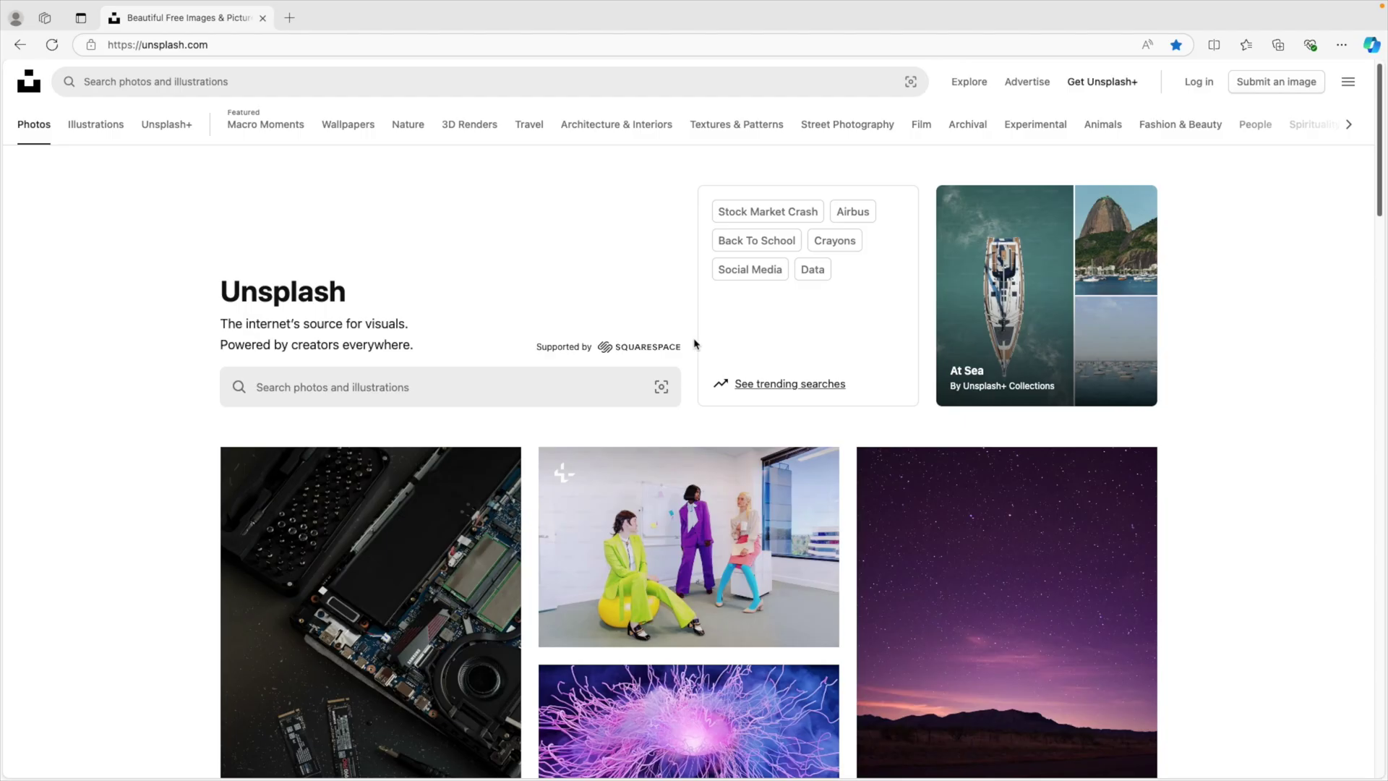
click(180, 80)
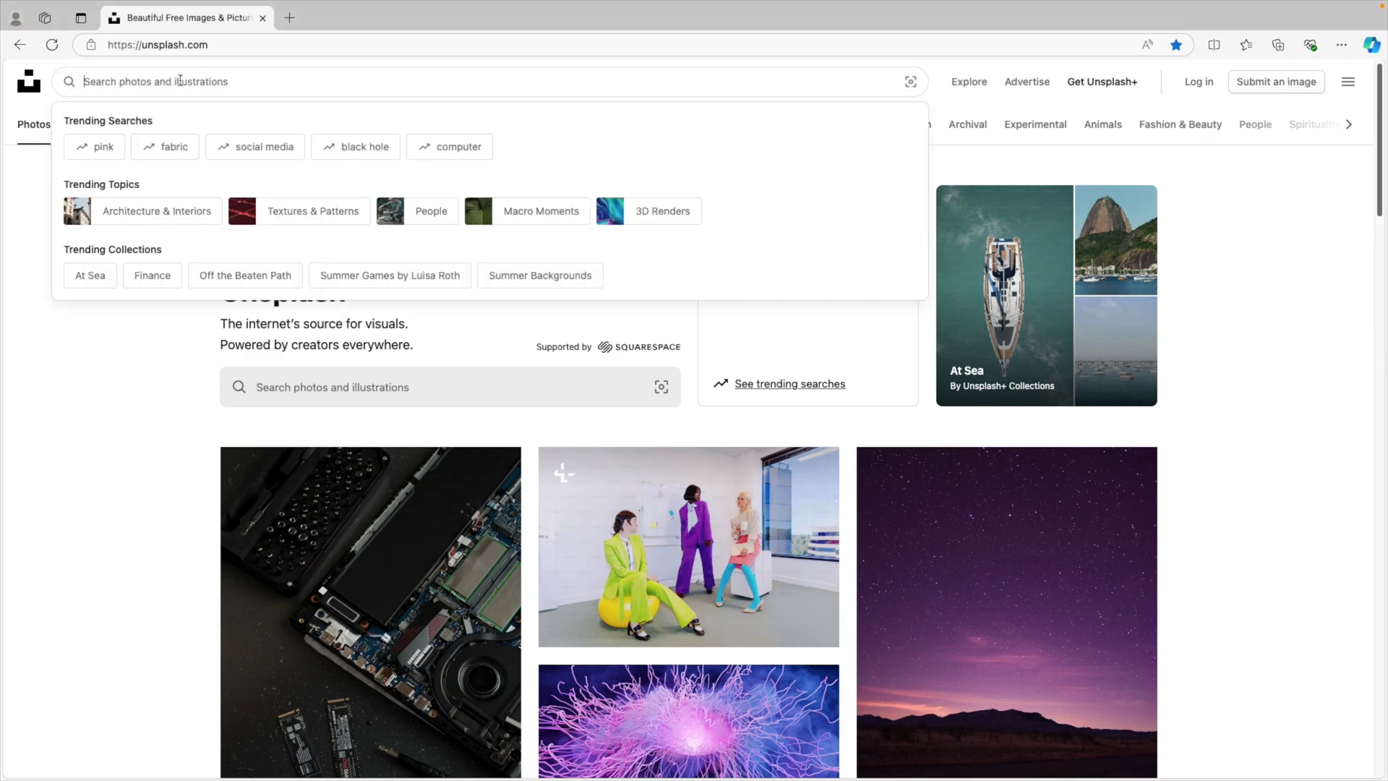
text(red hood)
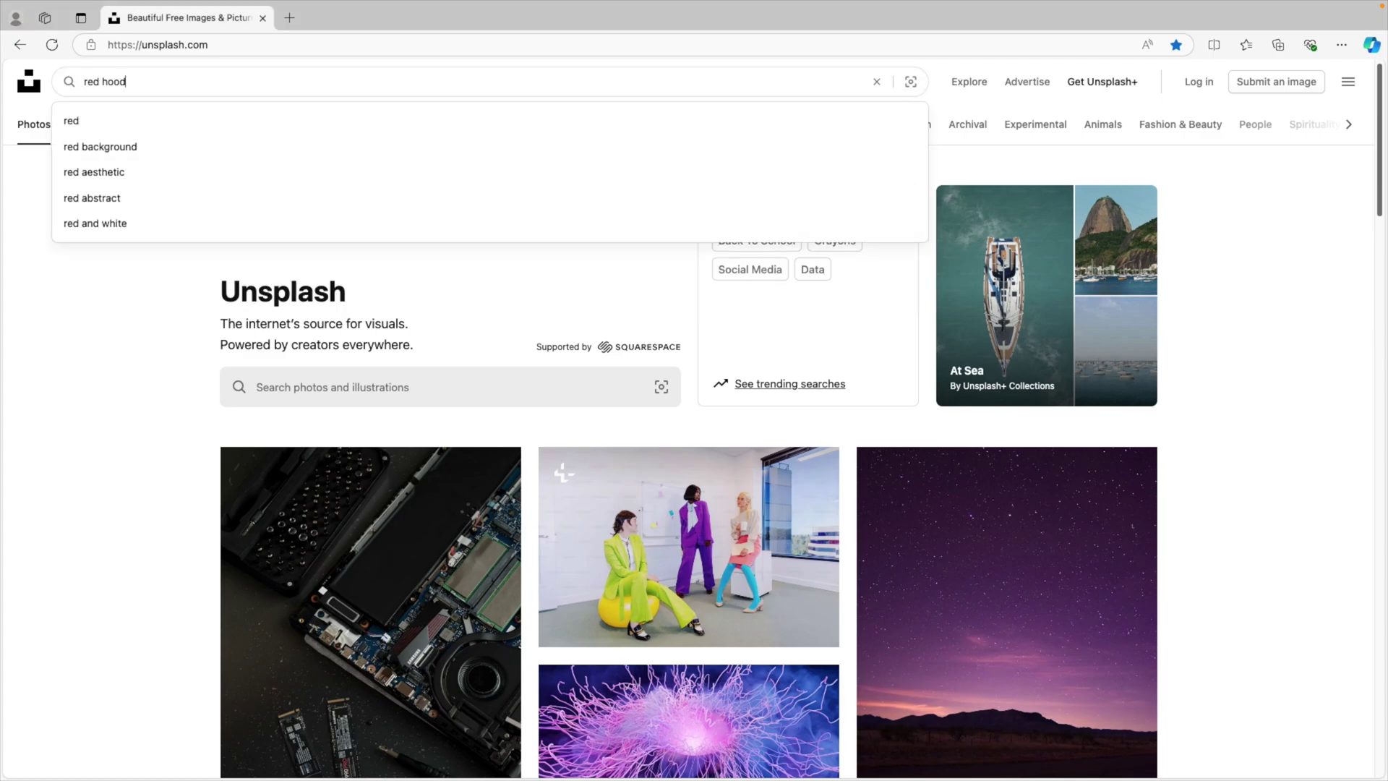
text(ie)
key(Return)
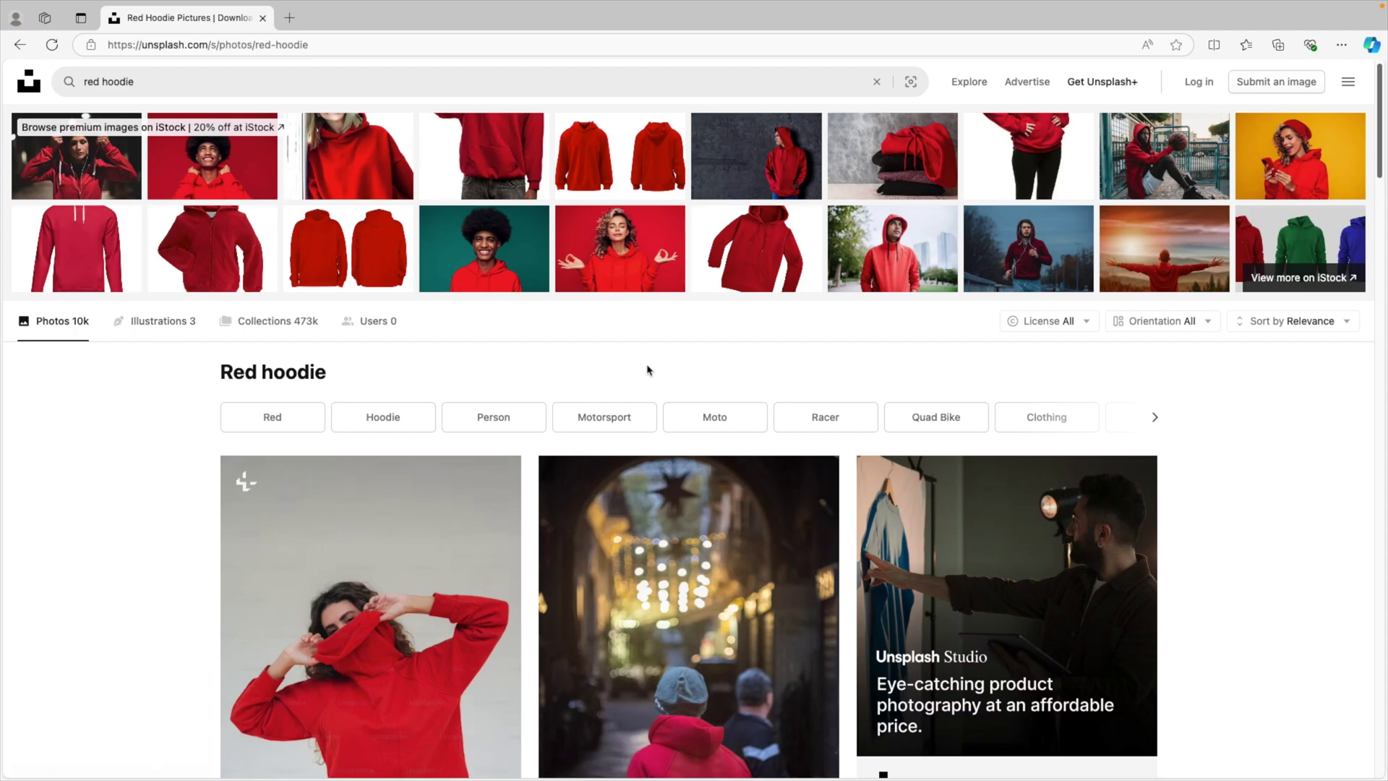
scroll(868, 376, down, 5)
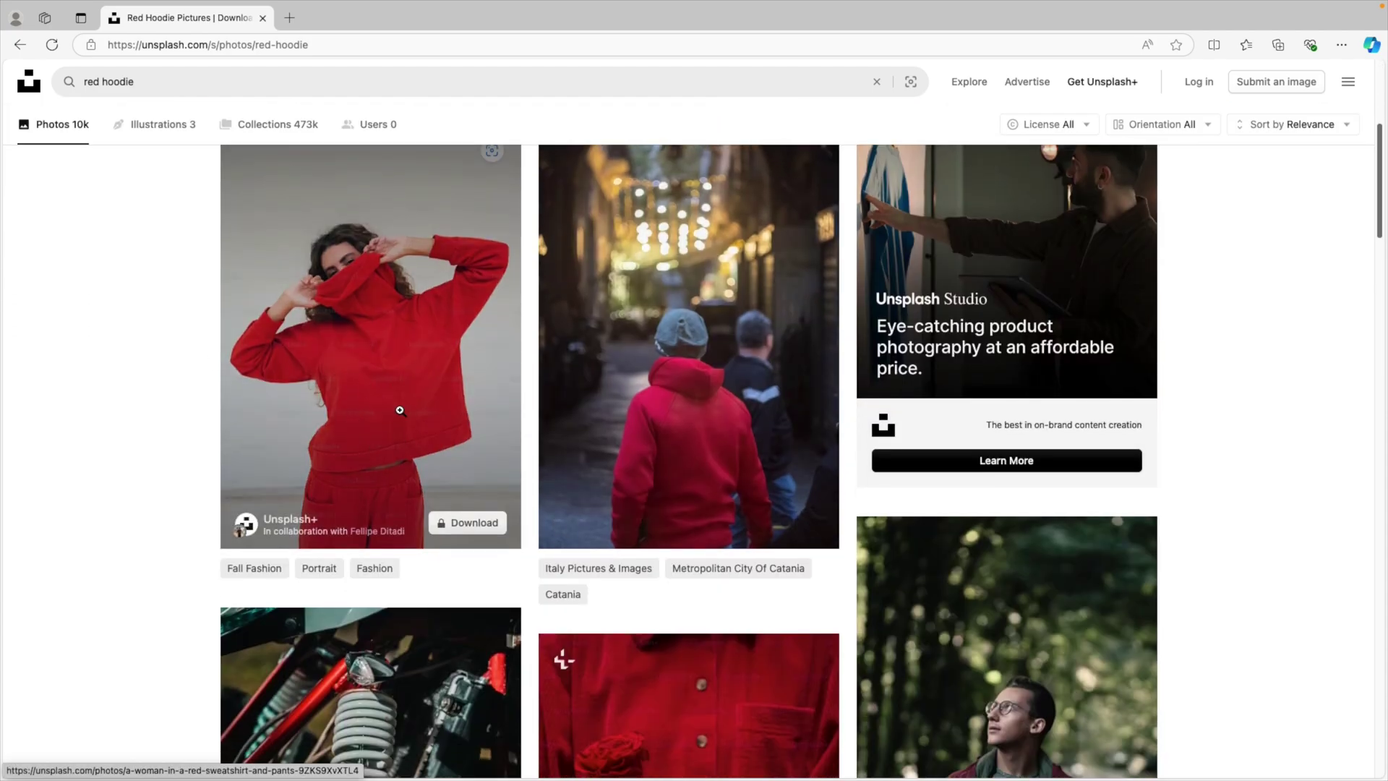
scroll(400, 410, down, 11)
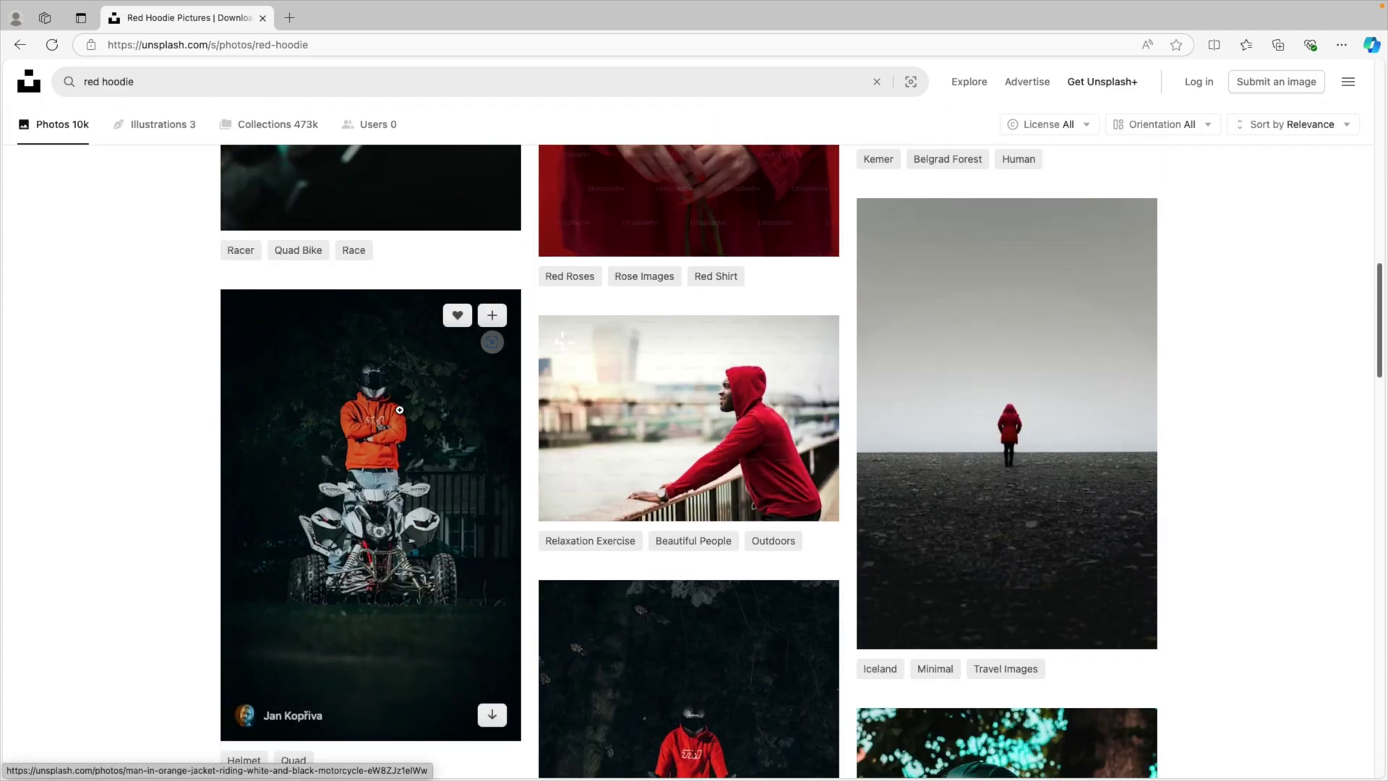
scroll(400, 410, down, 10)
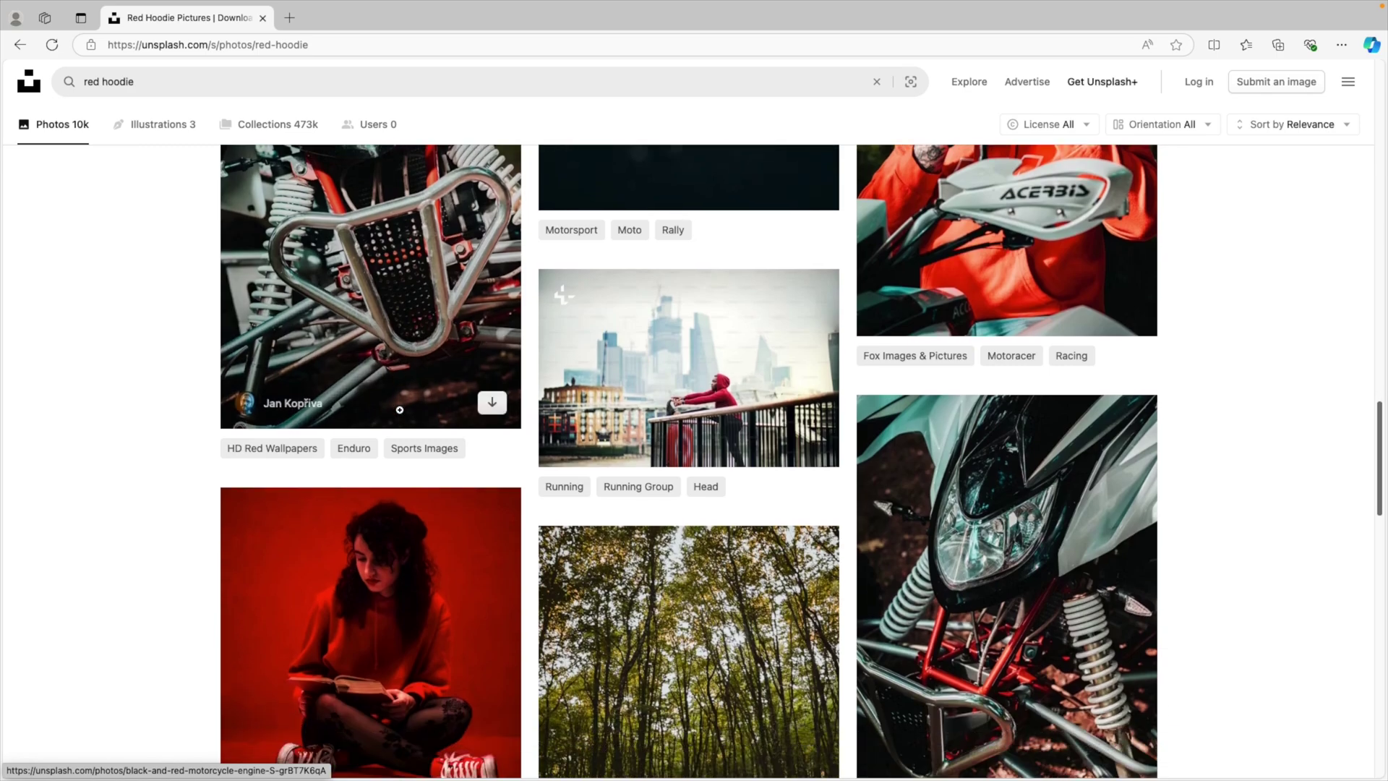
scroll(400, 410, down, 10)
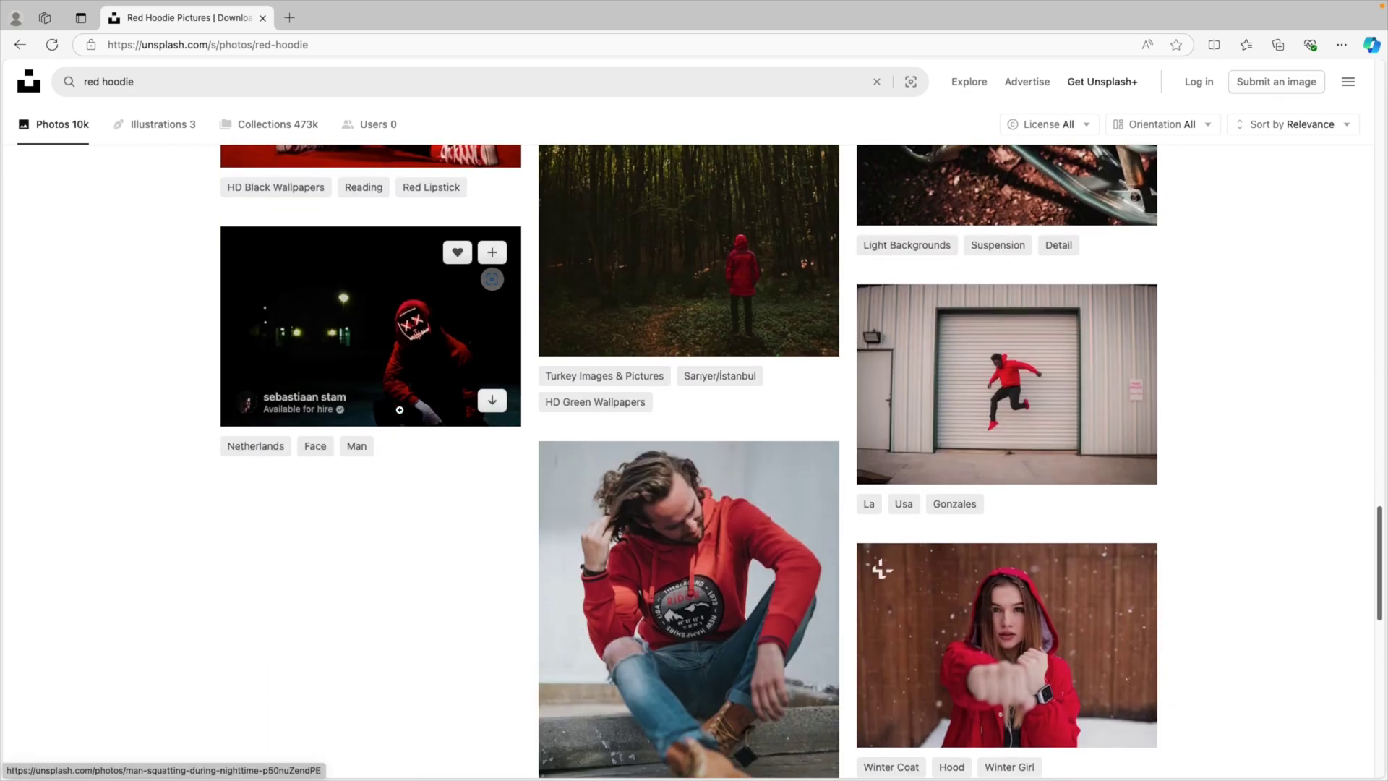
scroll(399, 410, down, 5)
scroll(415, 443, down, 8)
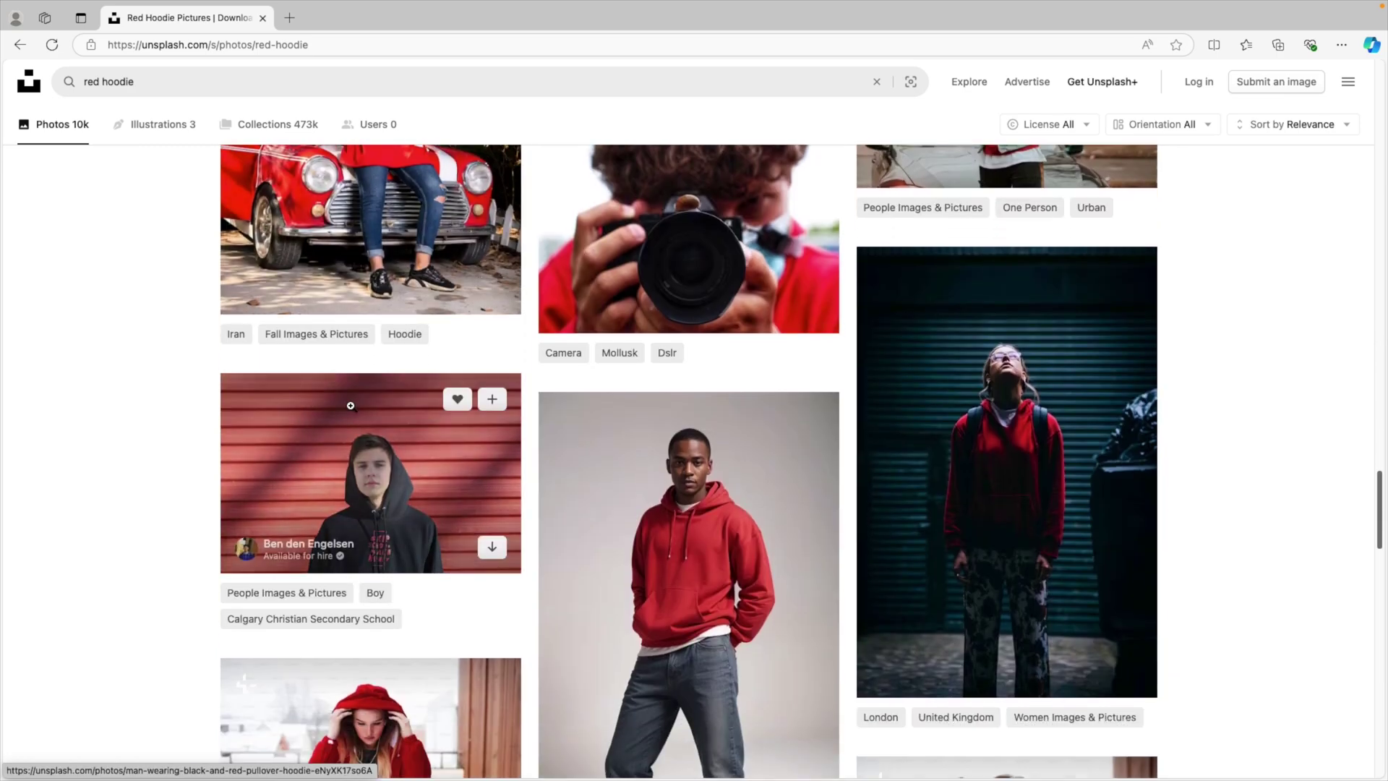
scroll(351, 405, down, 2)
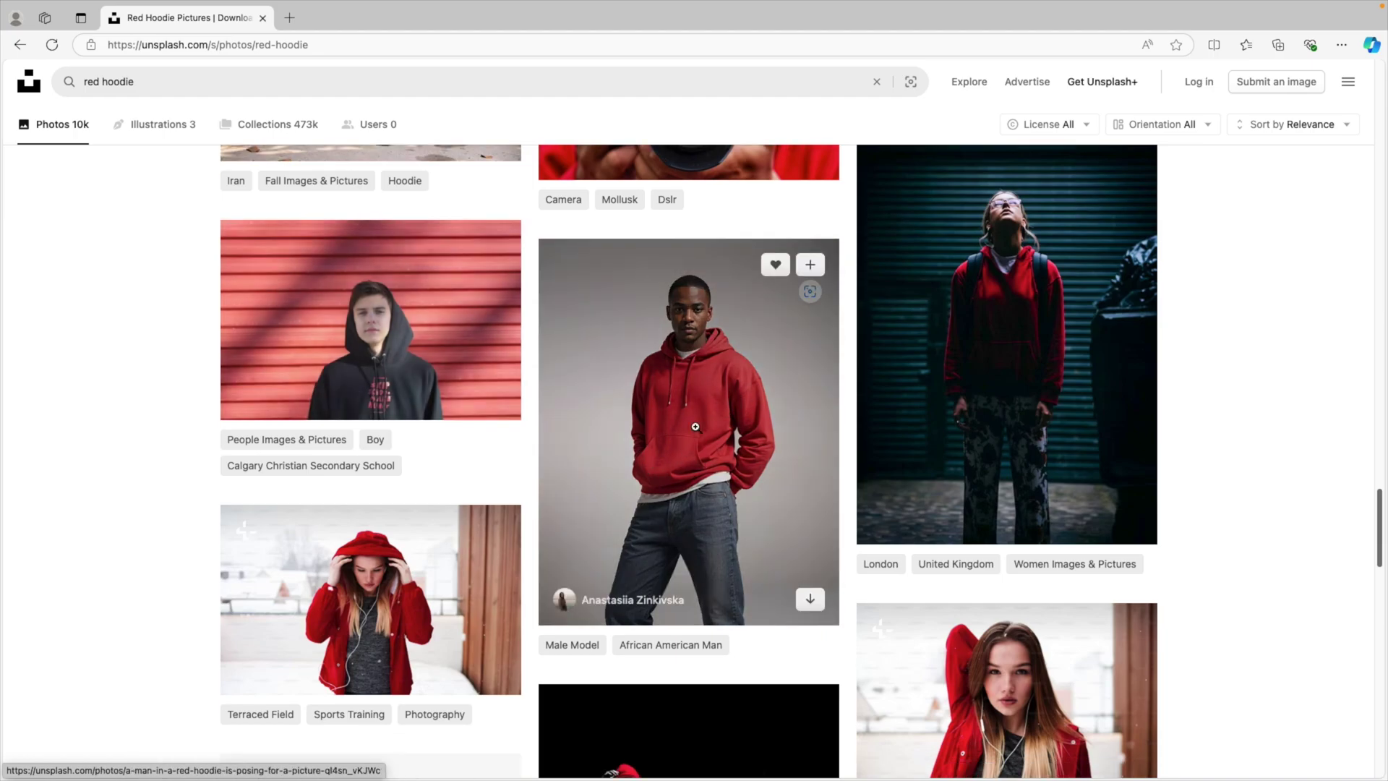
Download the red-hoodie man photo at original size and drop it onto the slide
click(687, 403)
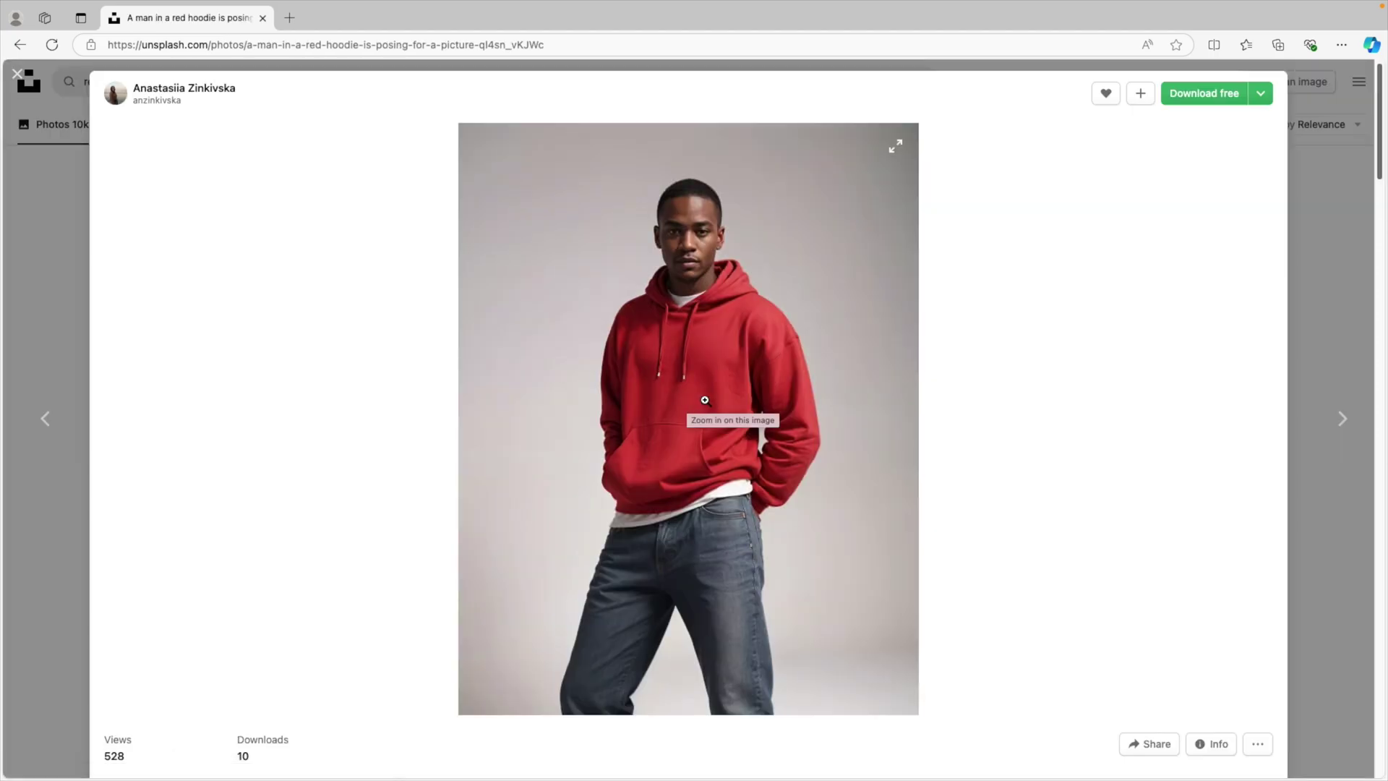
click(1261, 93)
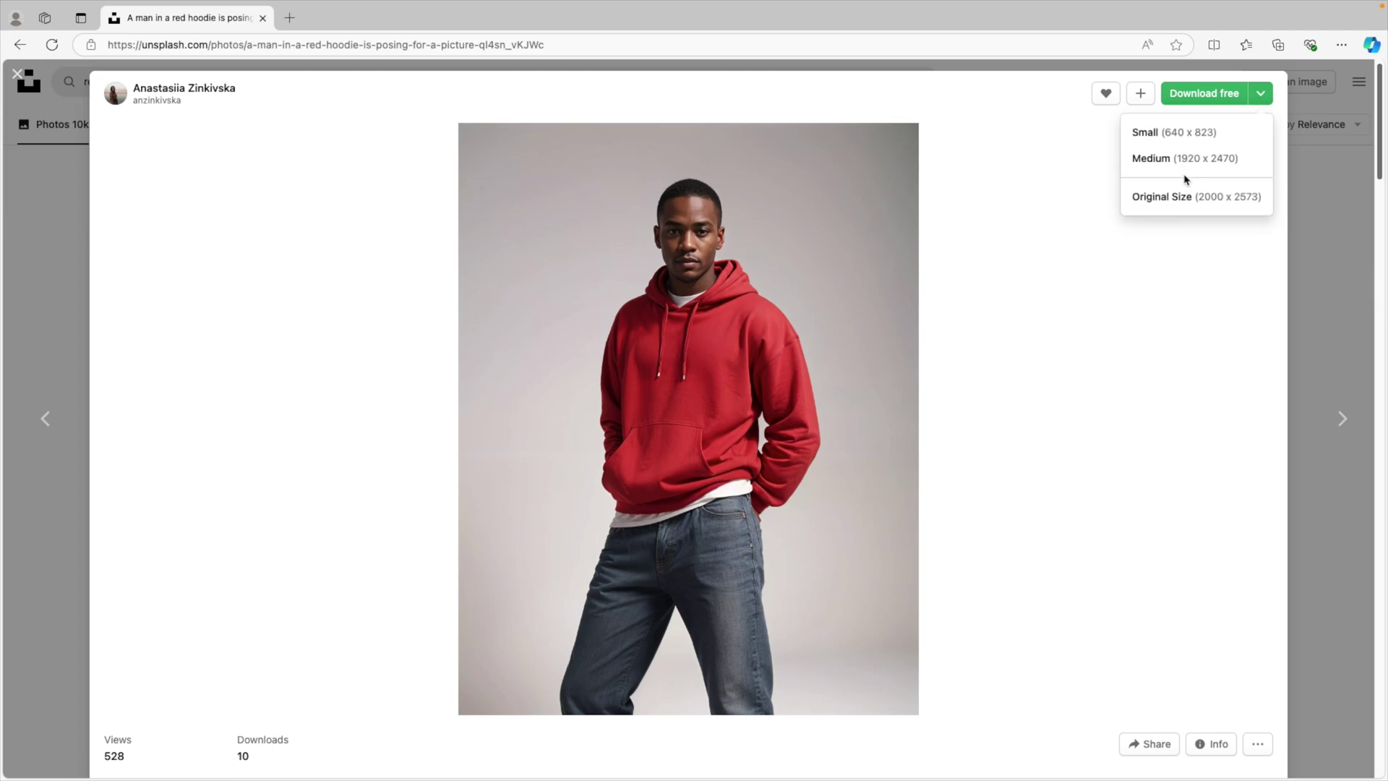
click(1181, 197)
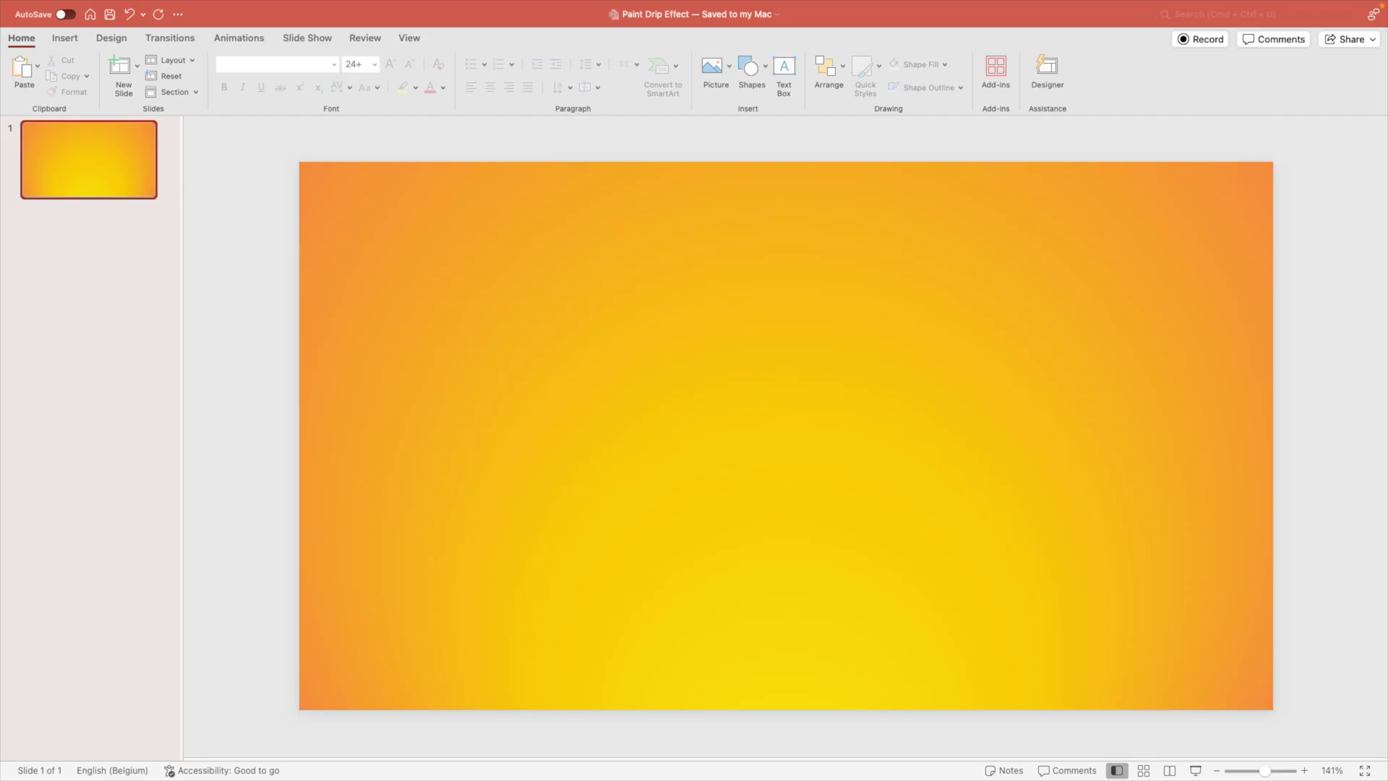
drag(1149, 329, 826, 384)
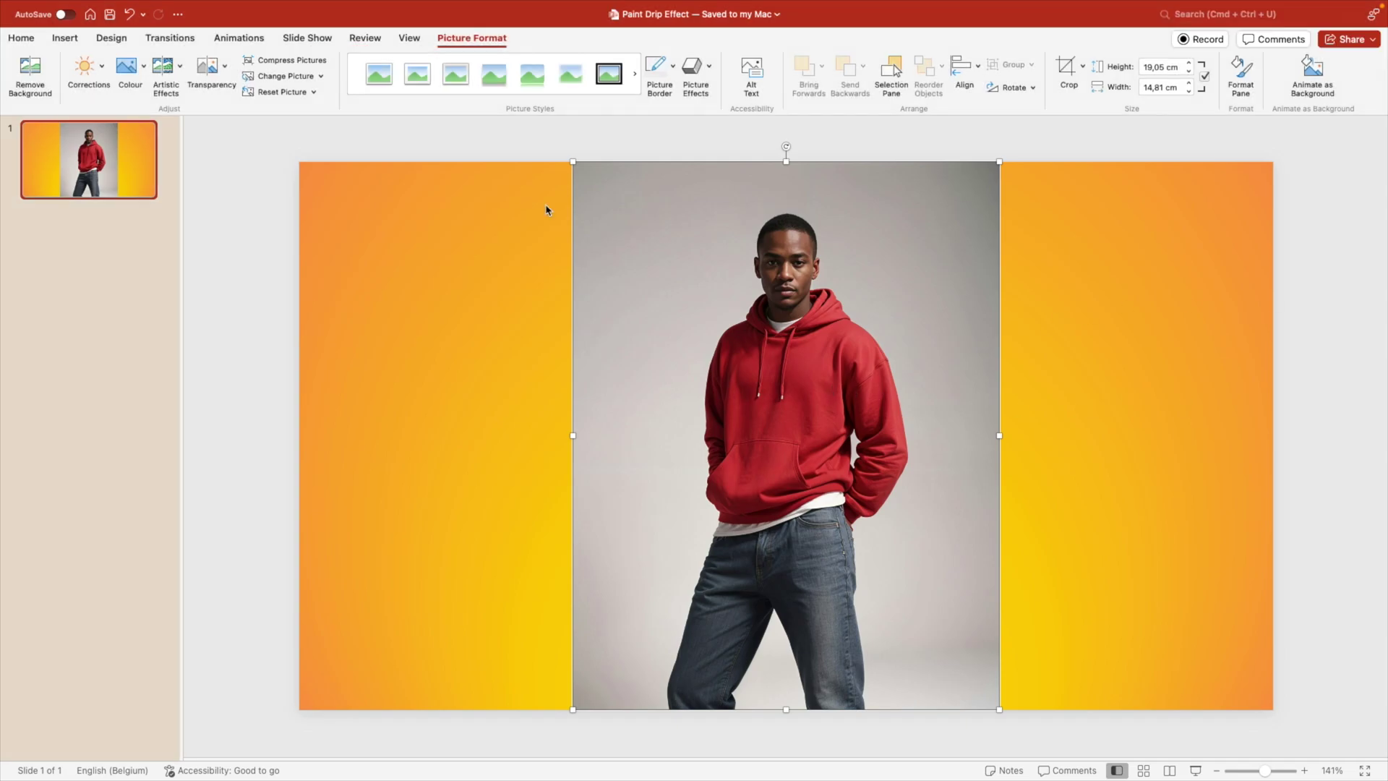
Remove the hoodie photo's background, keeping the jeans, so only the model remains
click(21, 73)
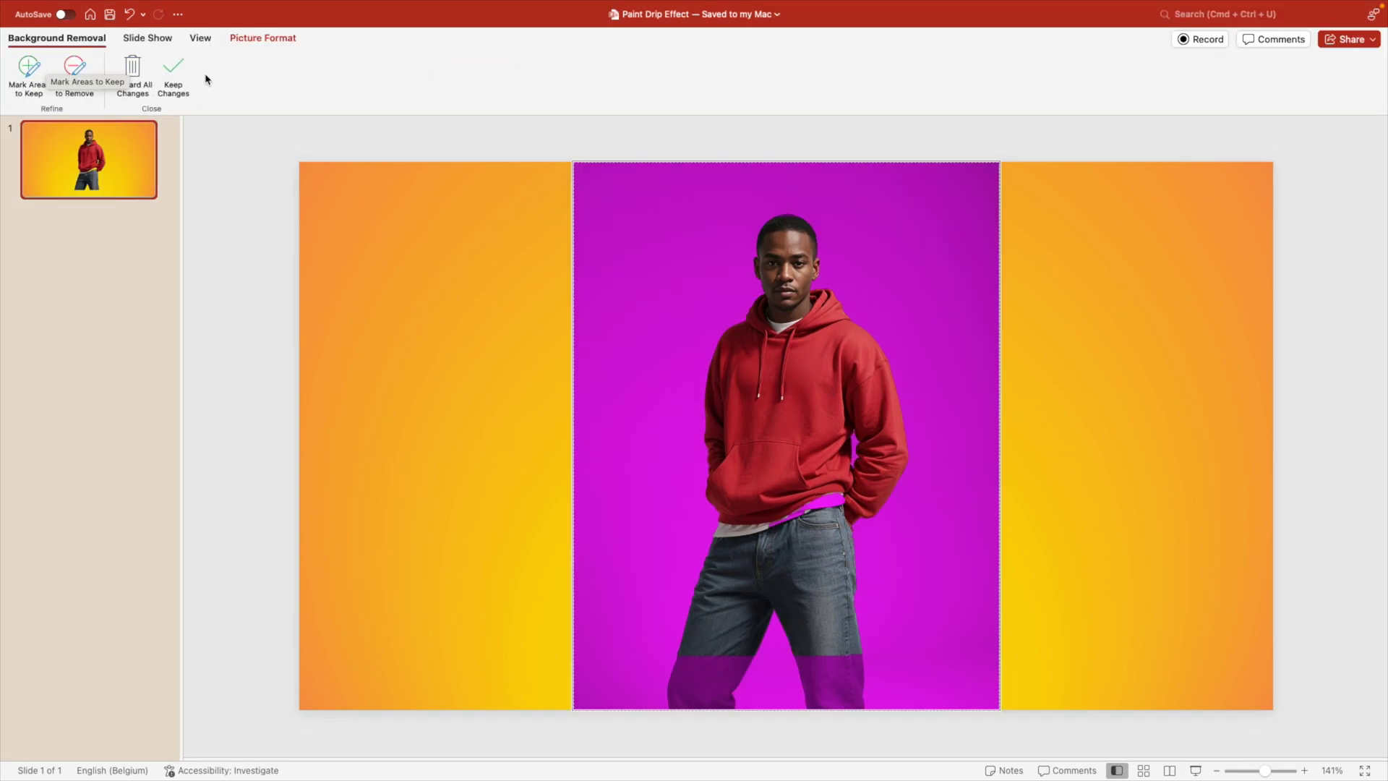
click(29, 69)
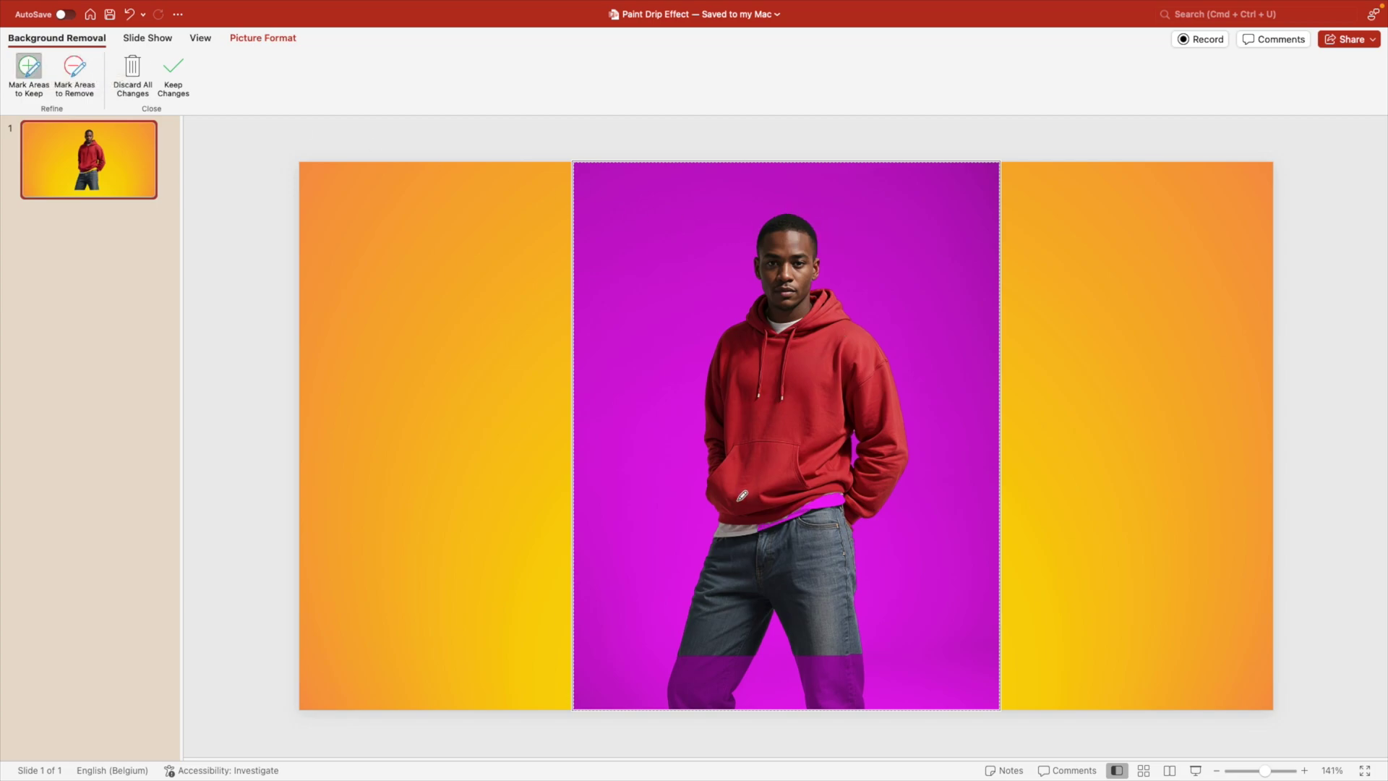
mouse_move(769, 521)
mouse_down()
mouse_move(823, 501)
mouse_move(833, 694)
mouse_move(778, 550)
mouse_move(712, 679)
mouse_move(728, 656)
mouse_up()
drag(858, 430, 860, 432)
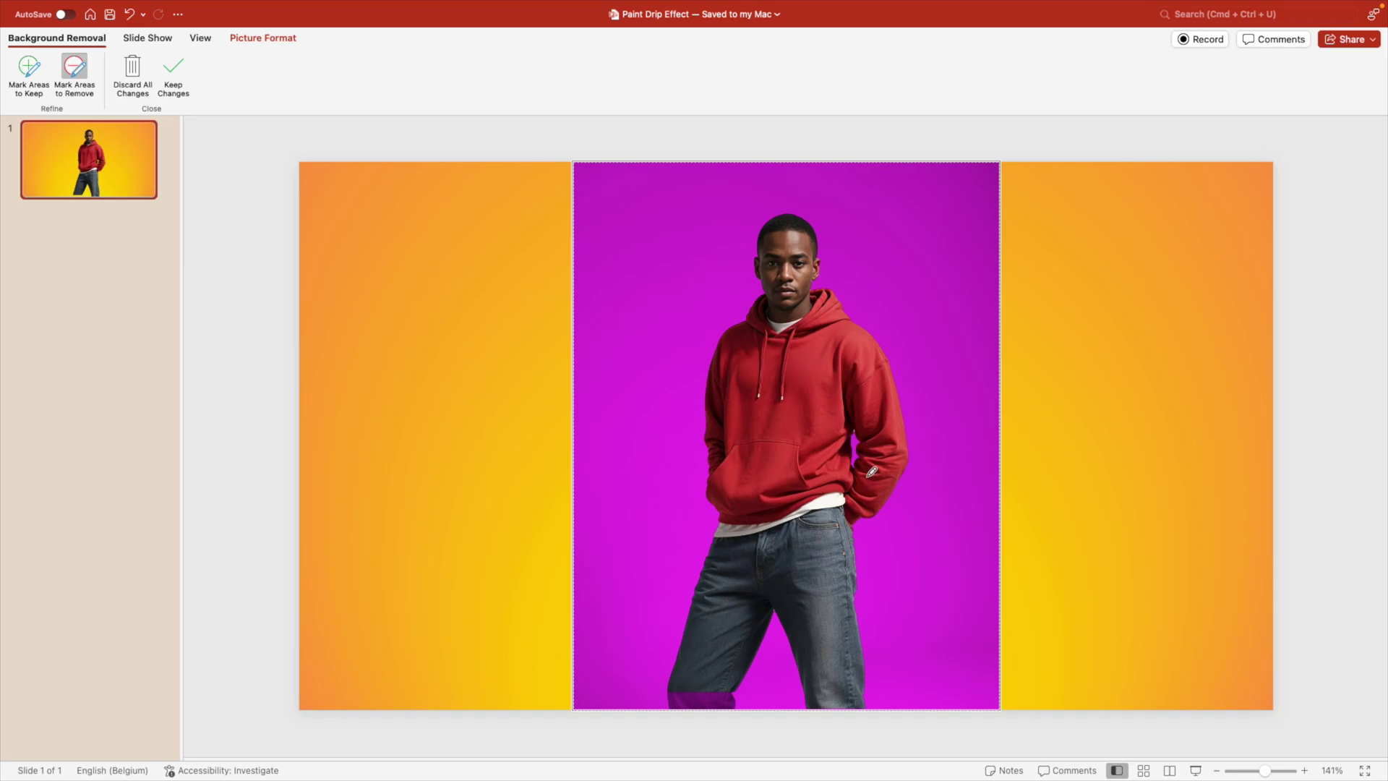
click(177, 72)
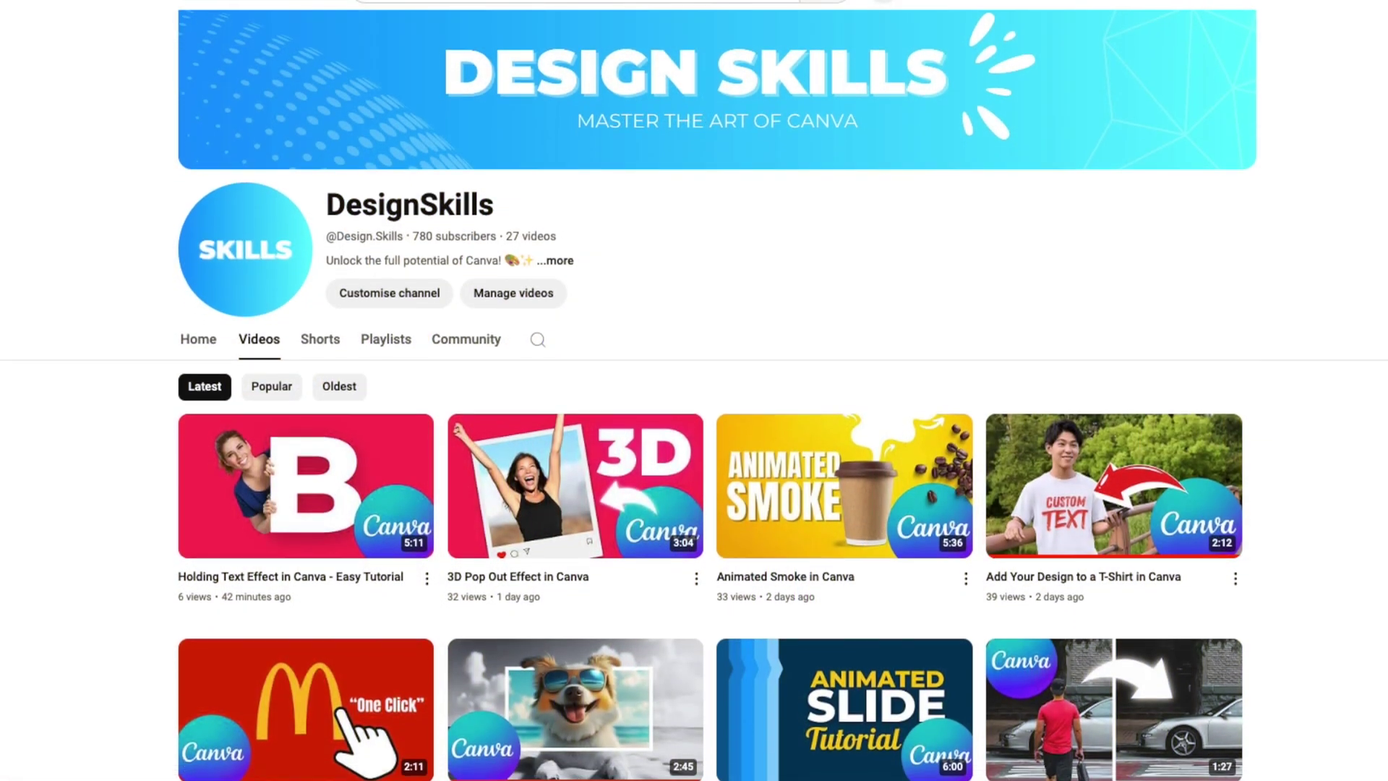
scroll(694, 390, down, 3)
scroll(694, 391, down, 4)
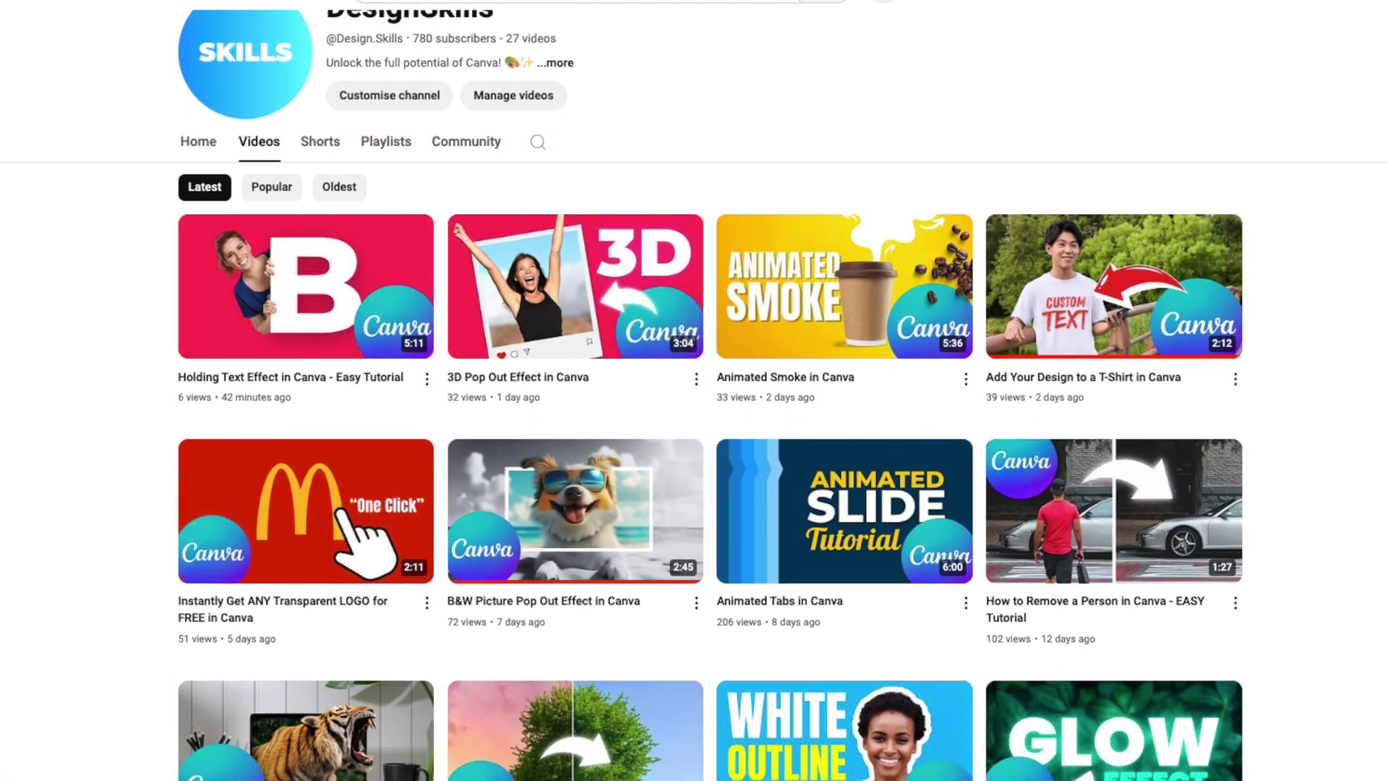
Search Canva's elements for 'drip' and show only the Graphics results
scroll(694, 390, down, 2)
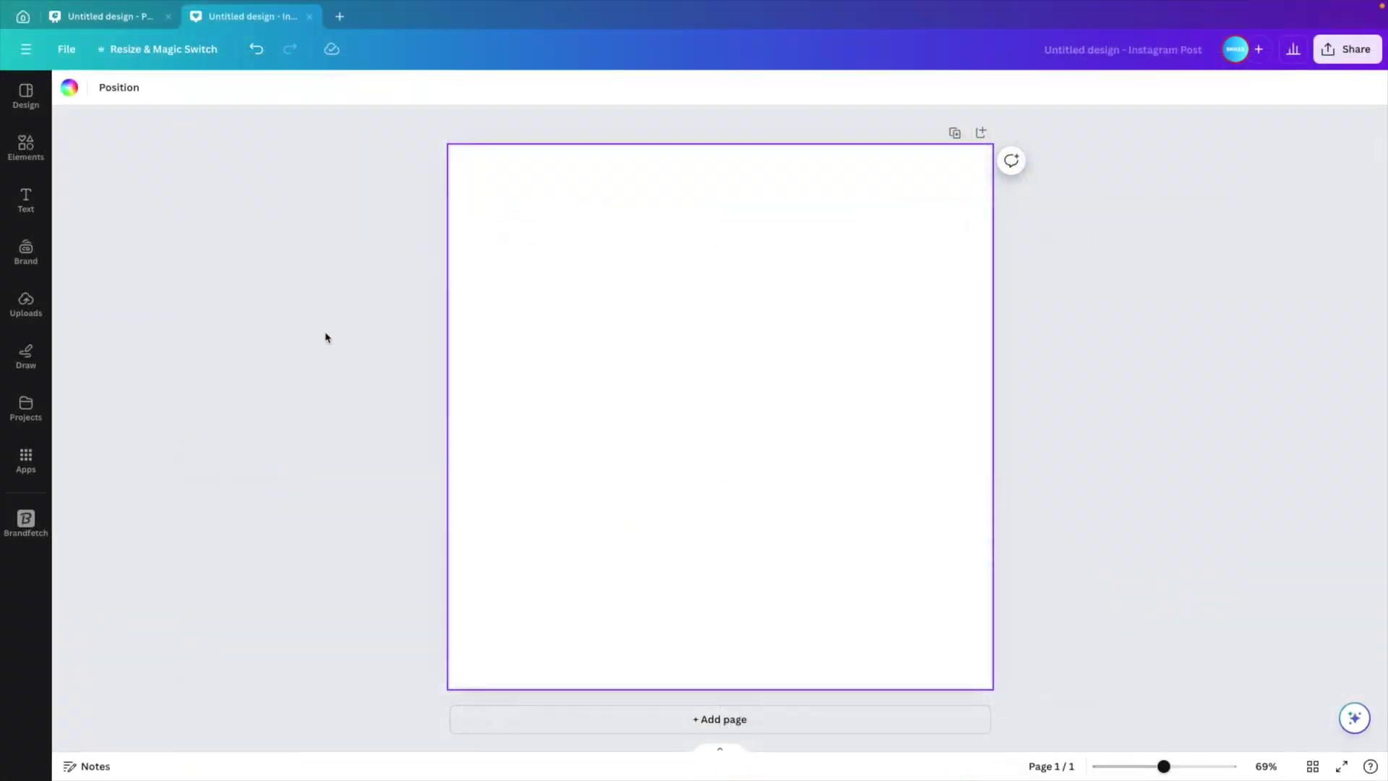
click(30, 147)
click(181, 93)
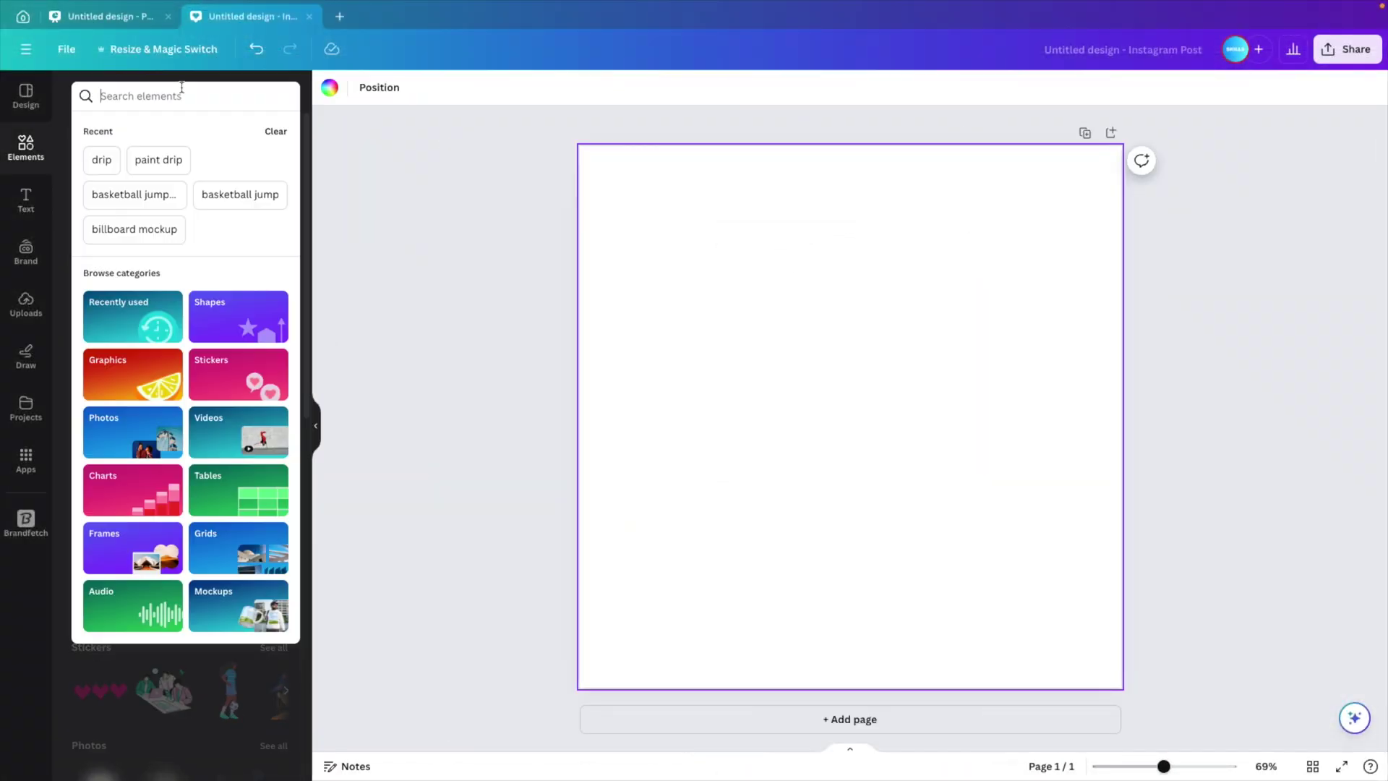
text(drip)
key(Return)
click(123, 131)
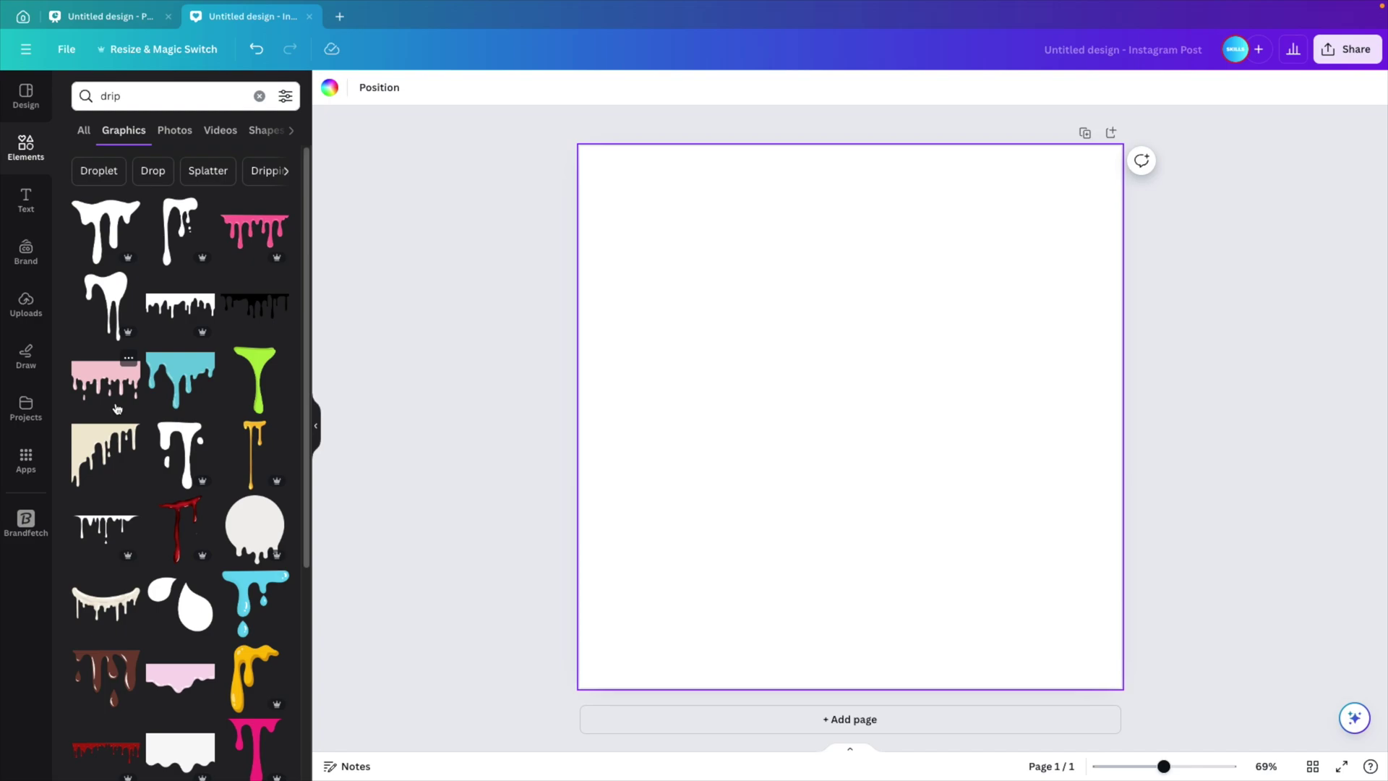
Add the pink drip graphic, stretch it across the full page width, and lower it slightly
click(248, 231)
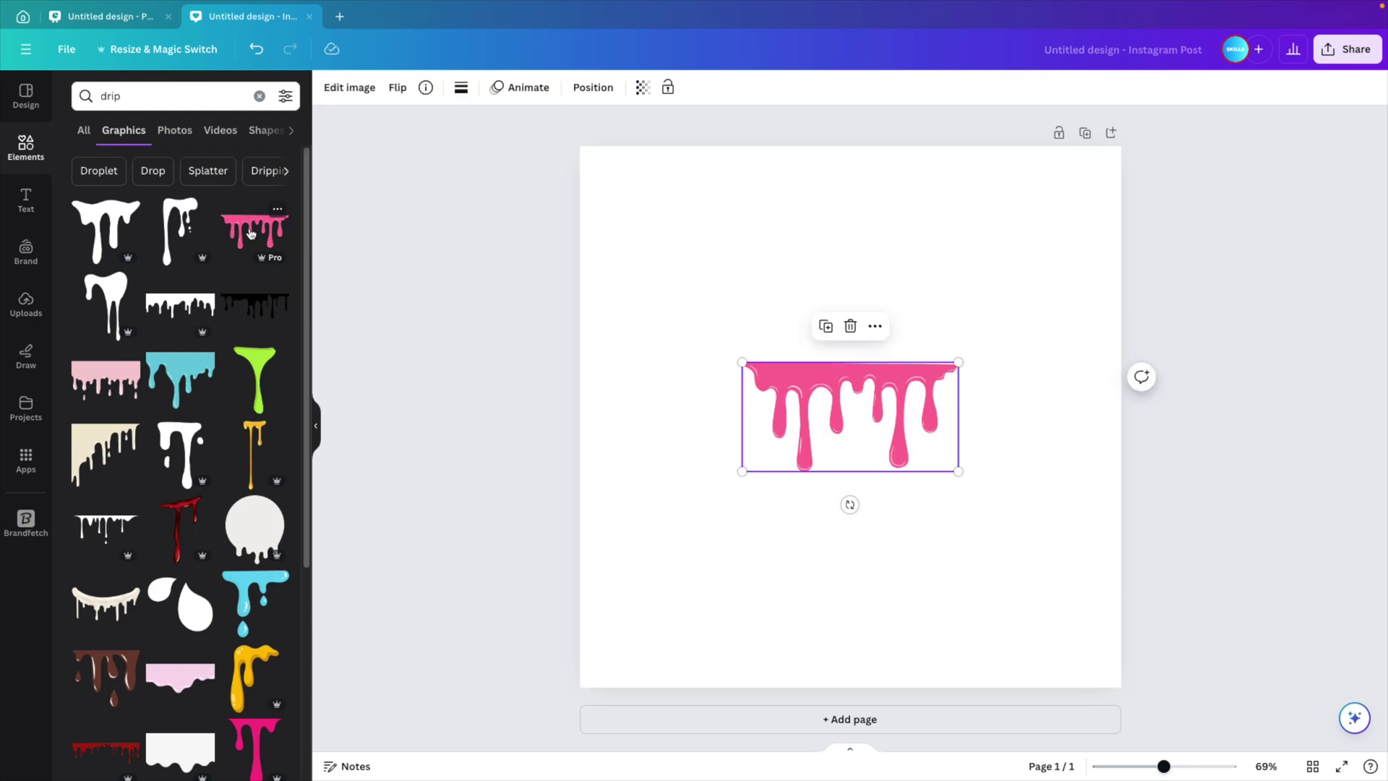
drag(742, 361, 580, 281)
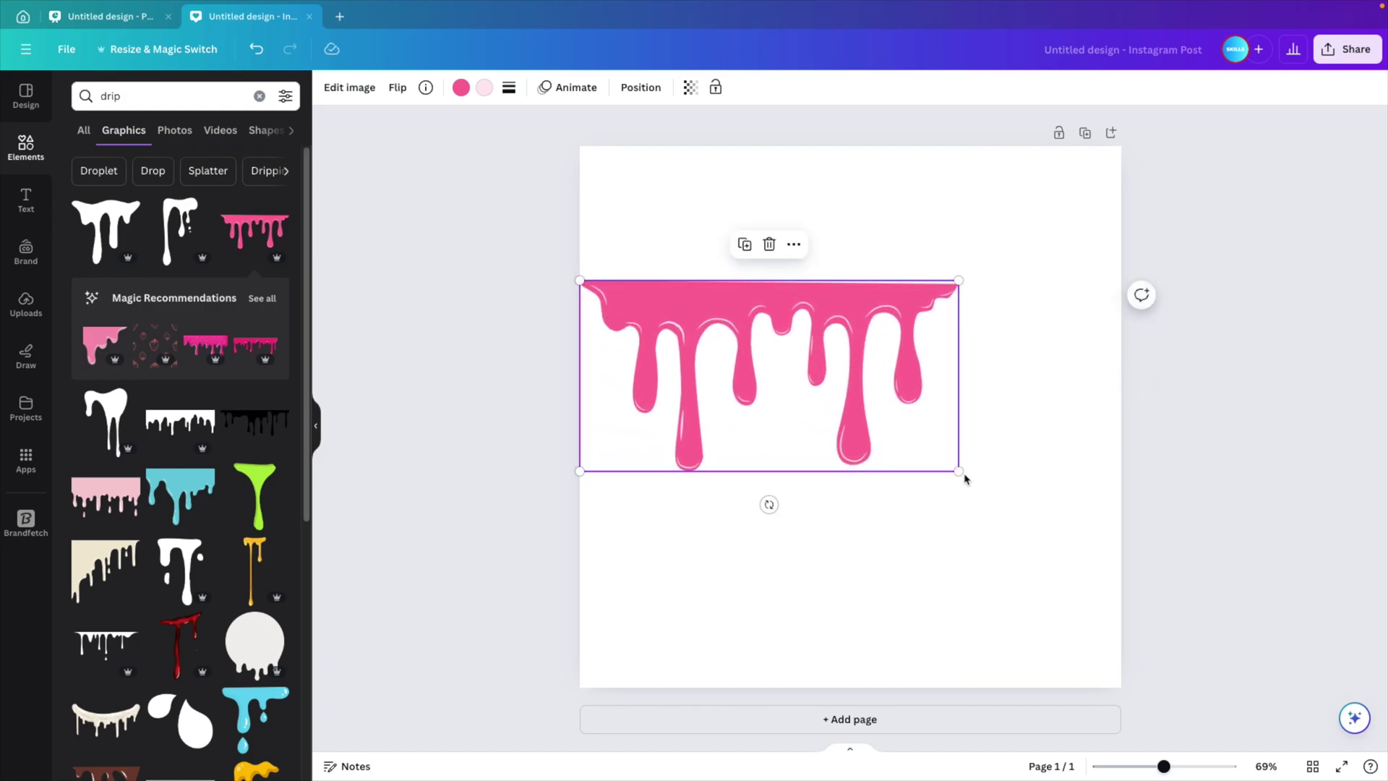
drag(960, 471, 1122, 554)
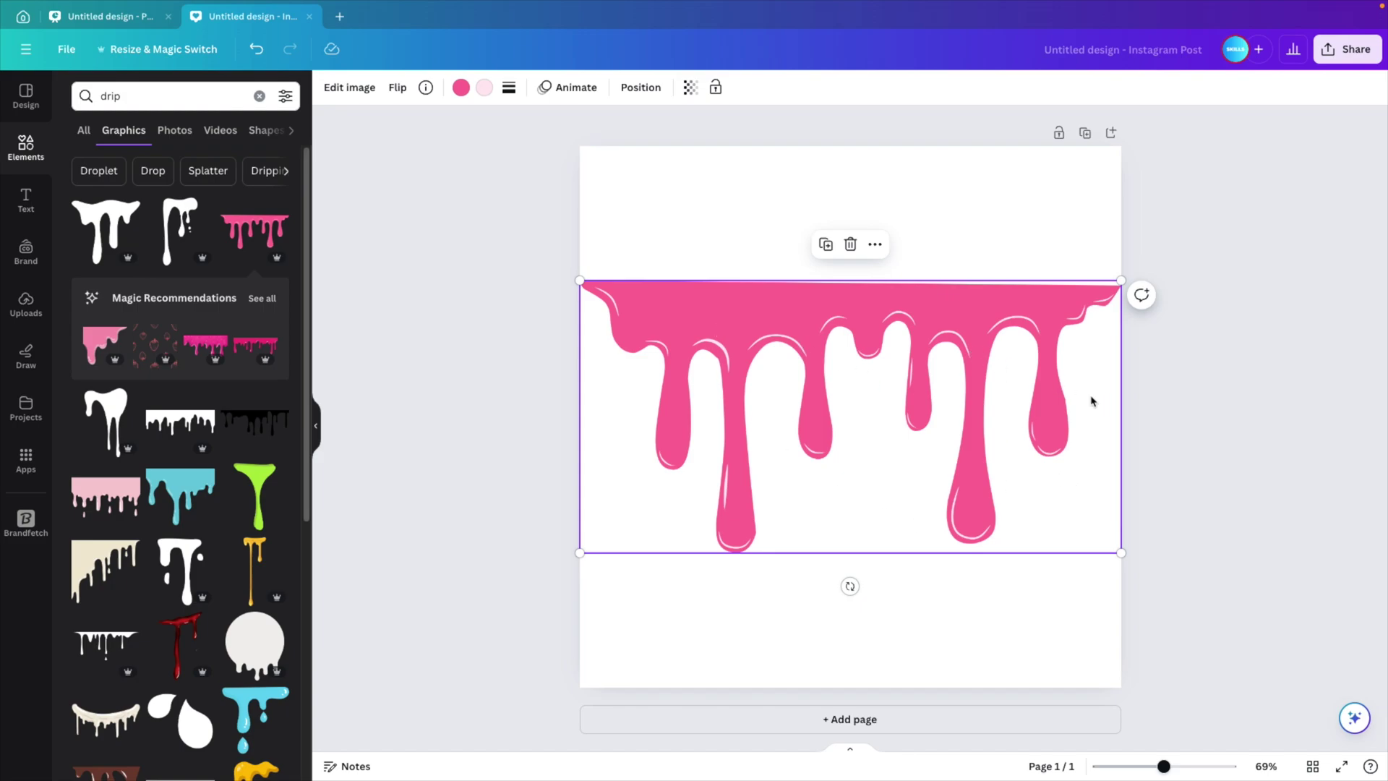
drag(922, 337, 922, 376)
click(553, 298)
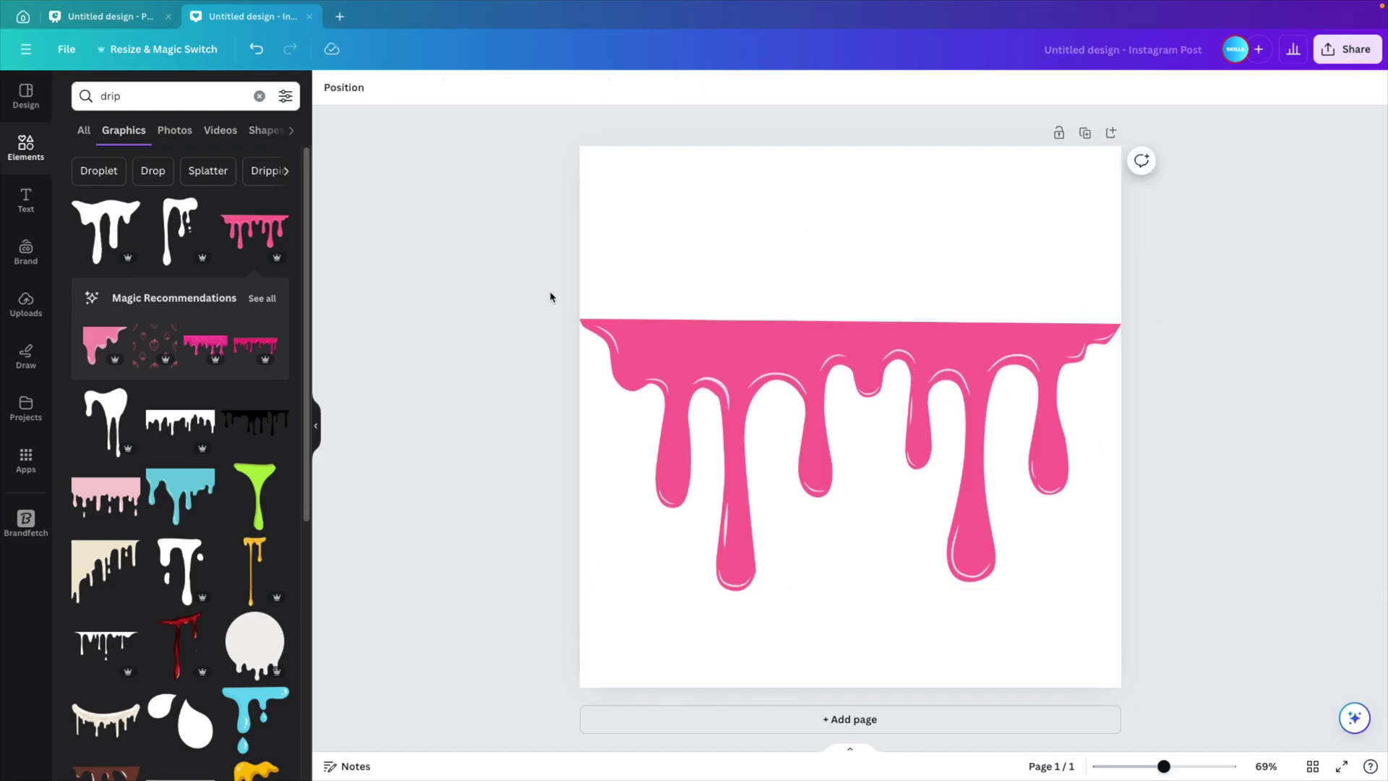
Add a square and stretch it into a full-width red bar on the drip's top edge
key(r)
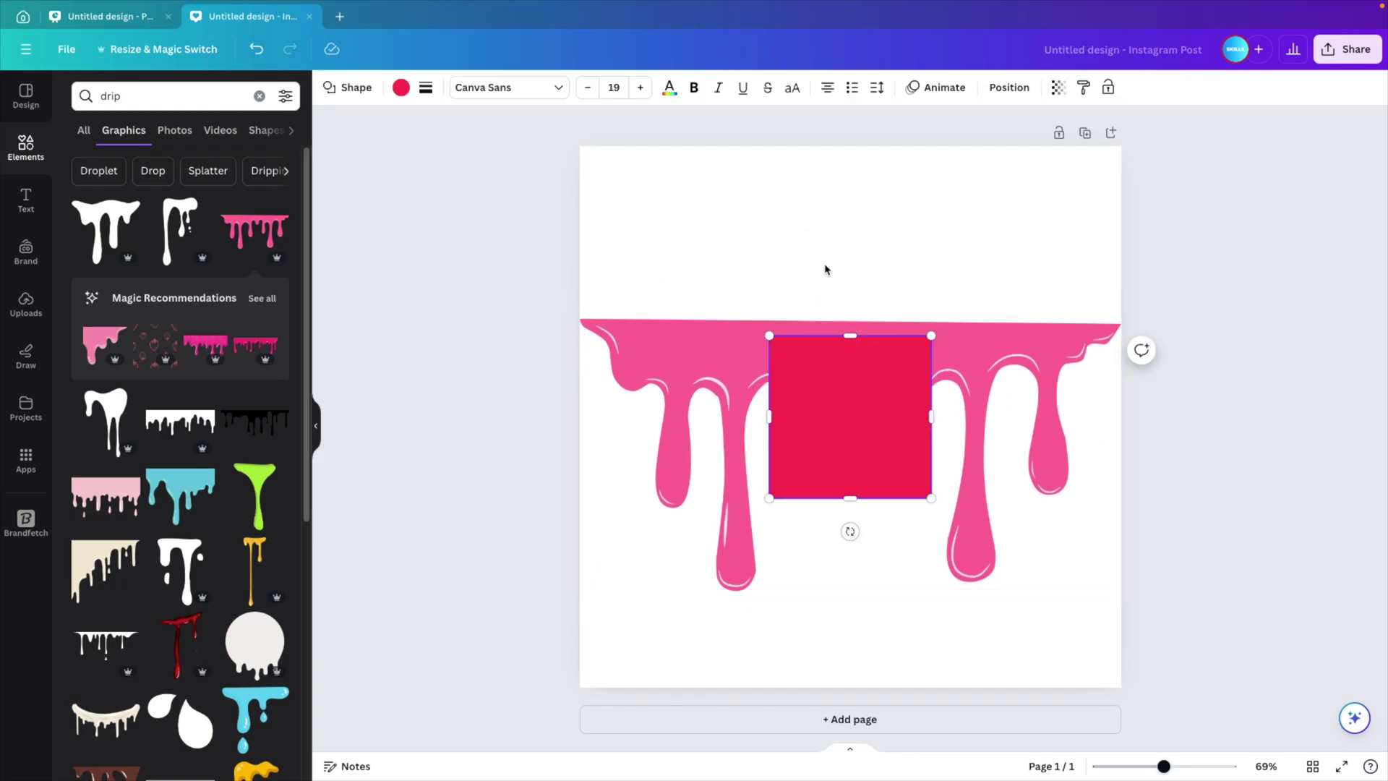
drag(809, 390, 618, 212)
drag(743, 157, 1122, 254)
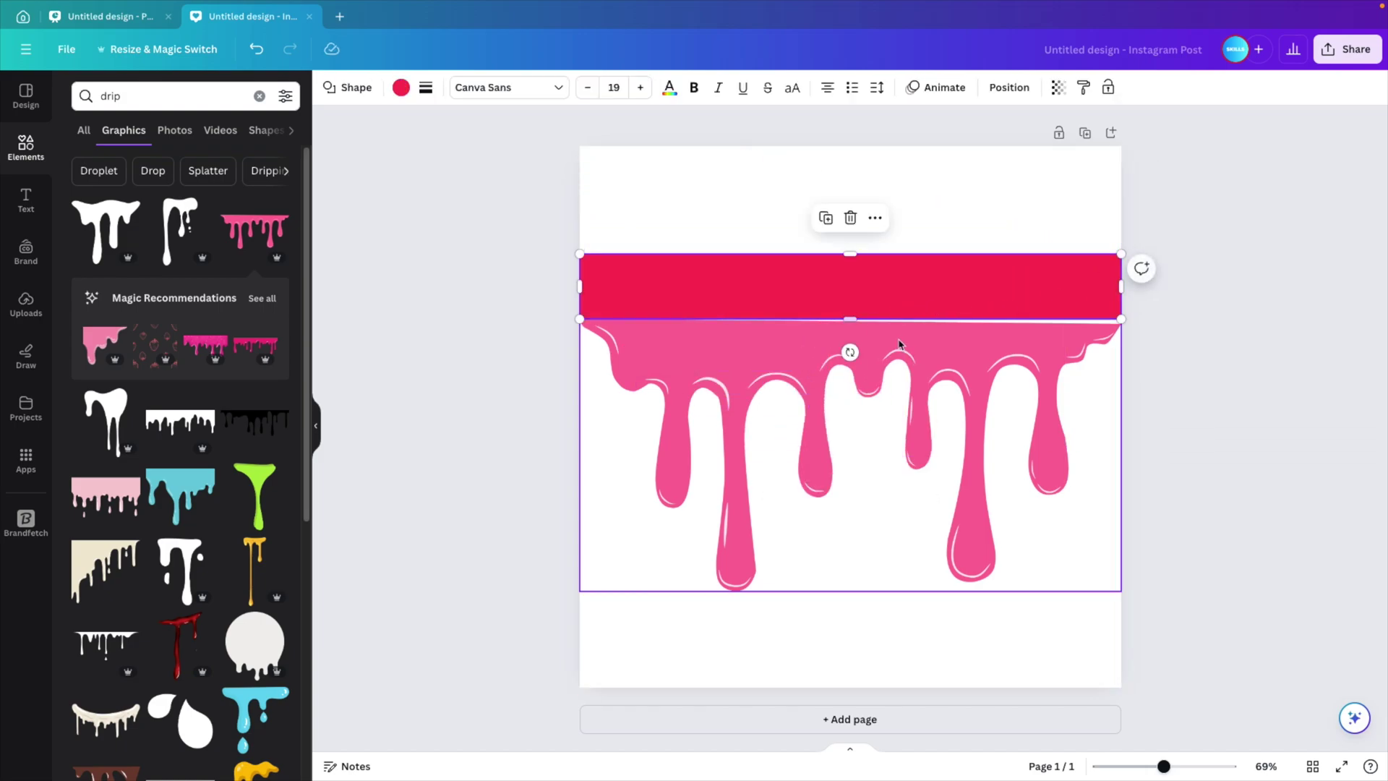
drag(1053, 299, 1052, 305)
click(1263, 338)
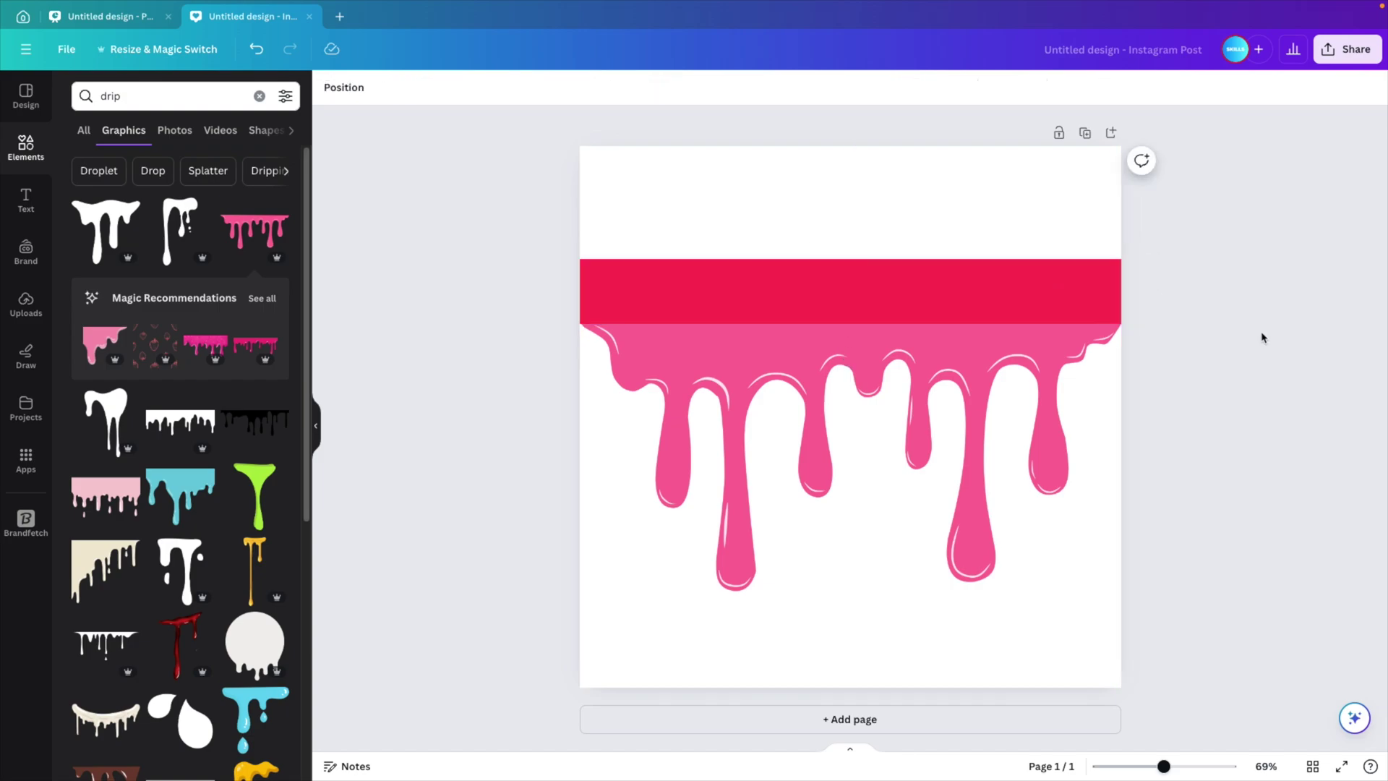
Download the design as a transparent-background SVG, then view Google image results for paint drip SVGs
click(1348, 49)
click(1200, 436)
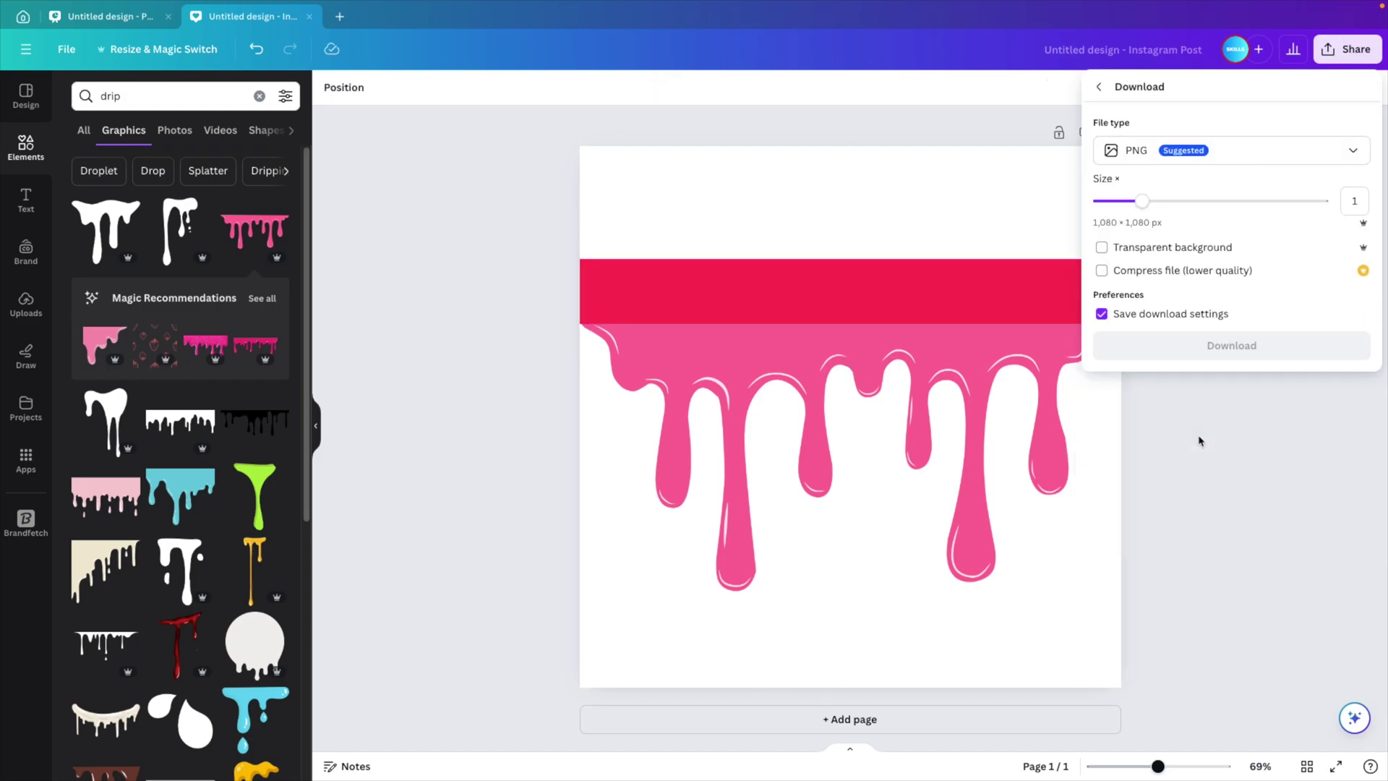
click(1240, 155)
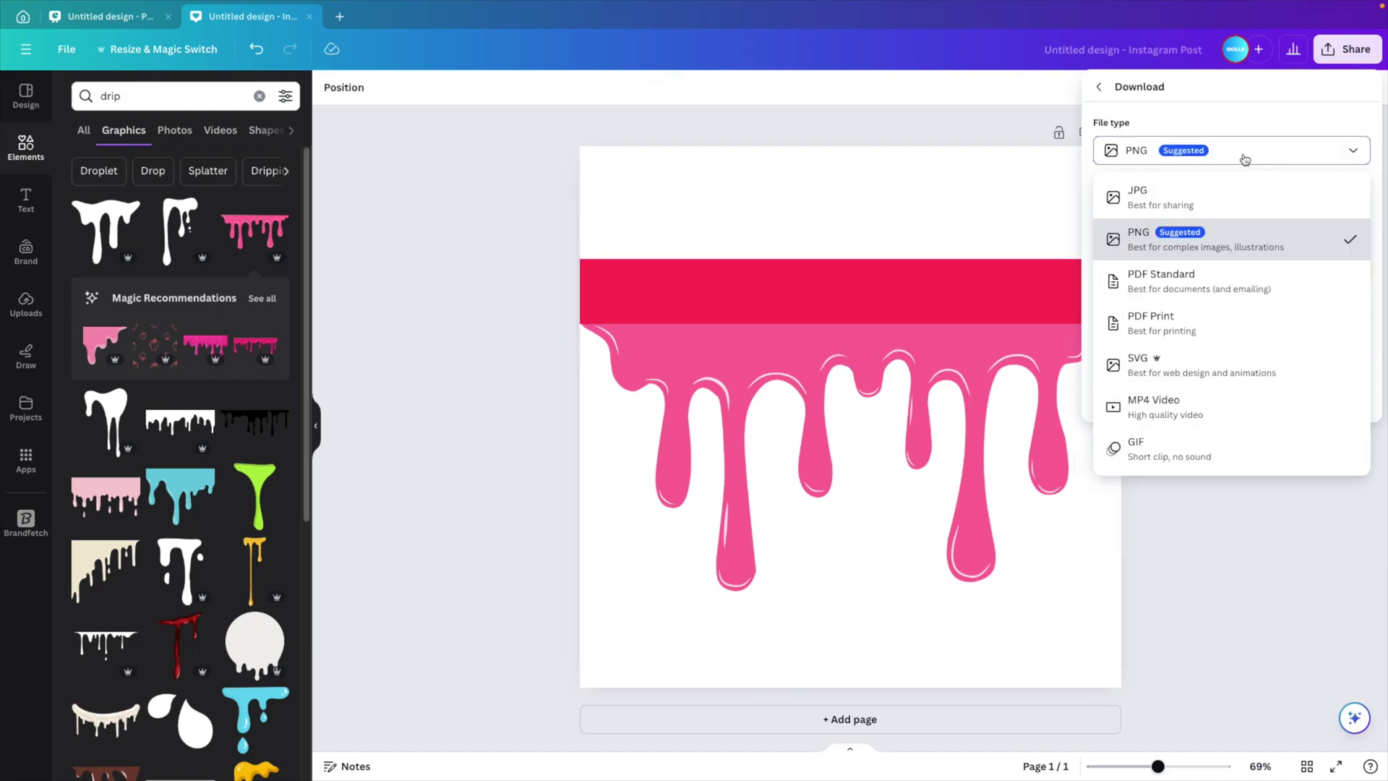
click(1146, 370)
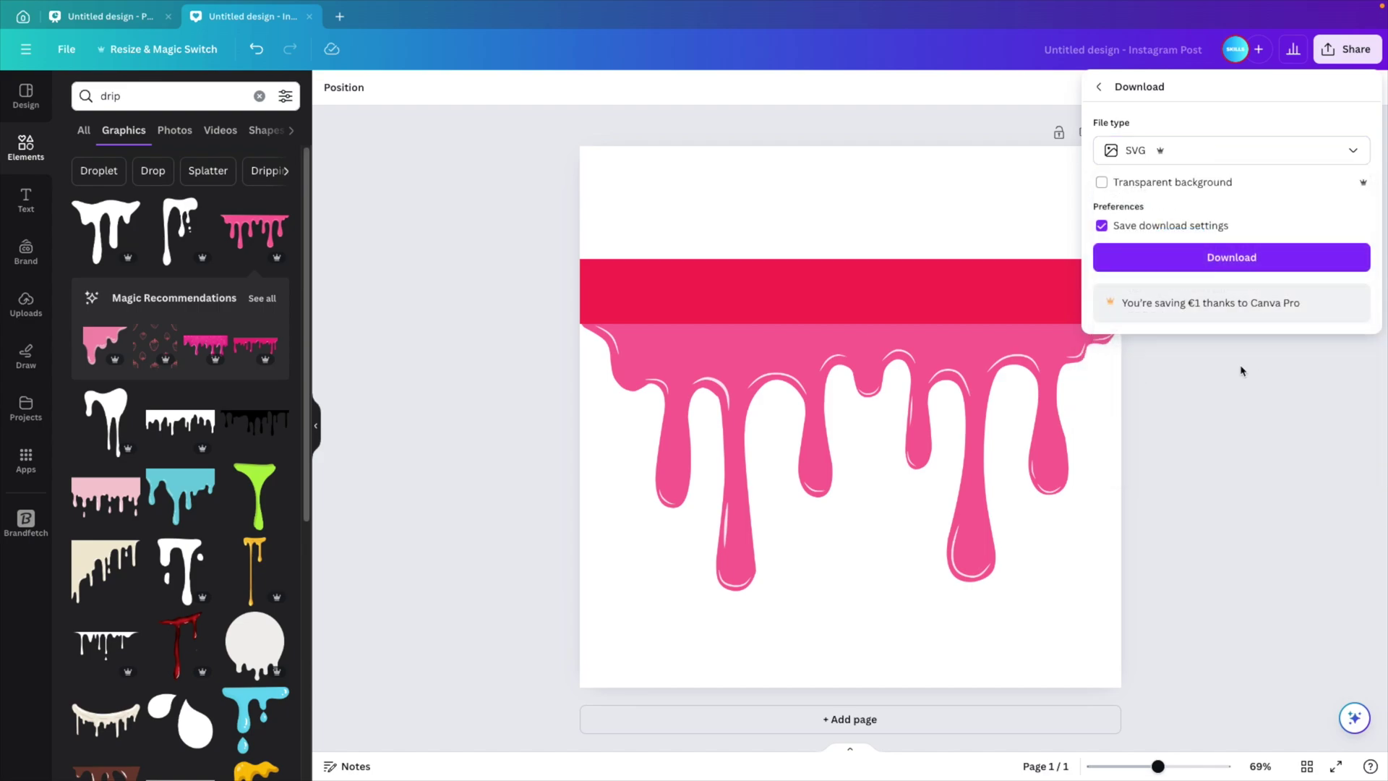
click(1103, 183)
click(1239, 258)
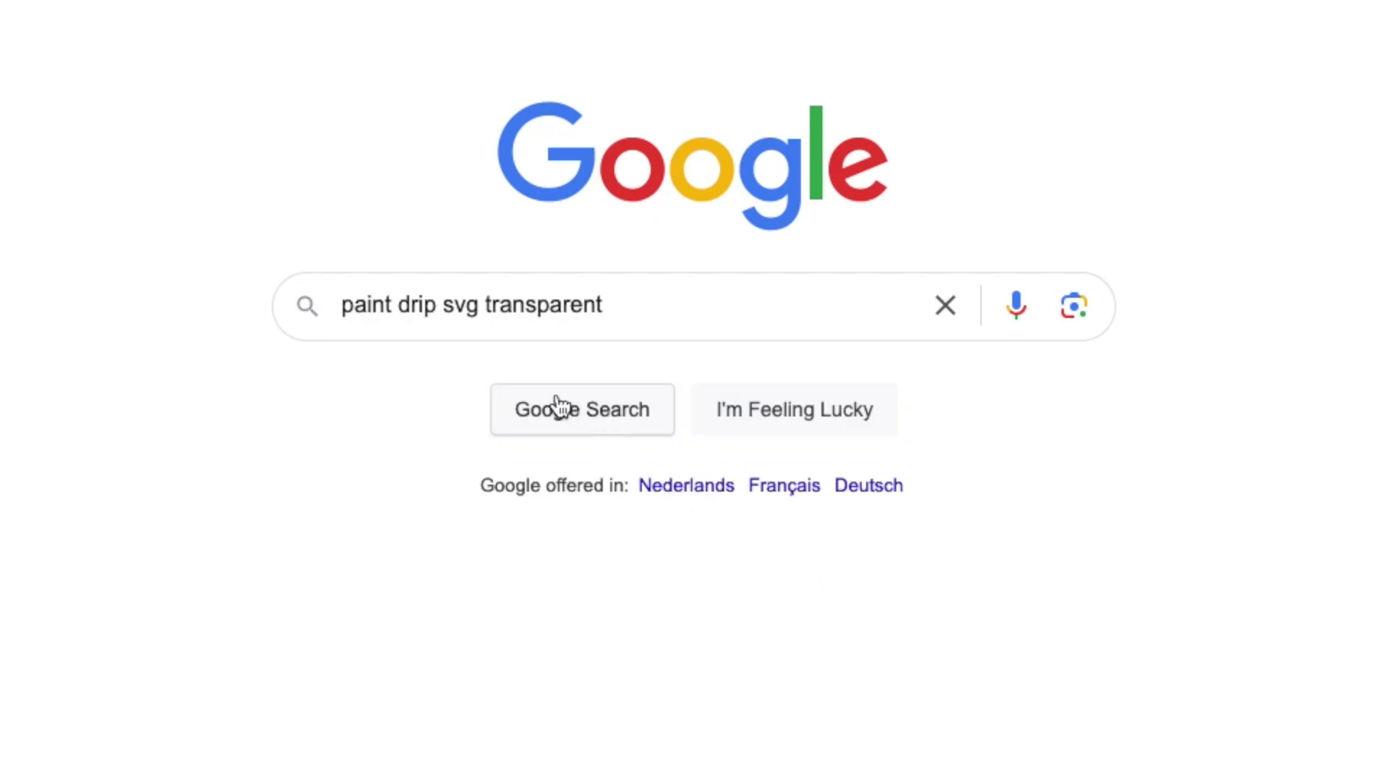
click(561, 403)
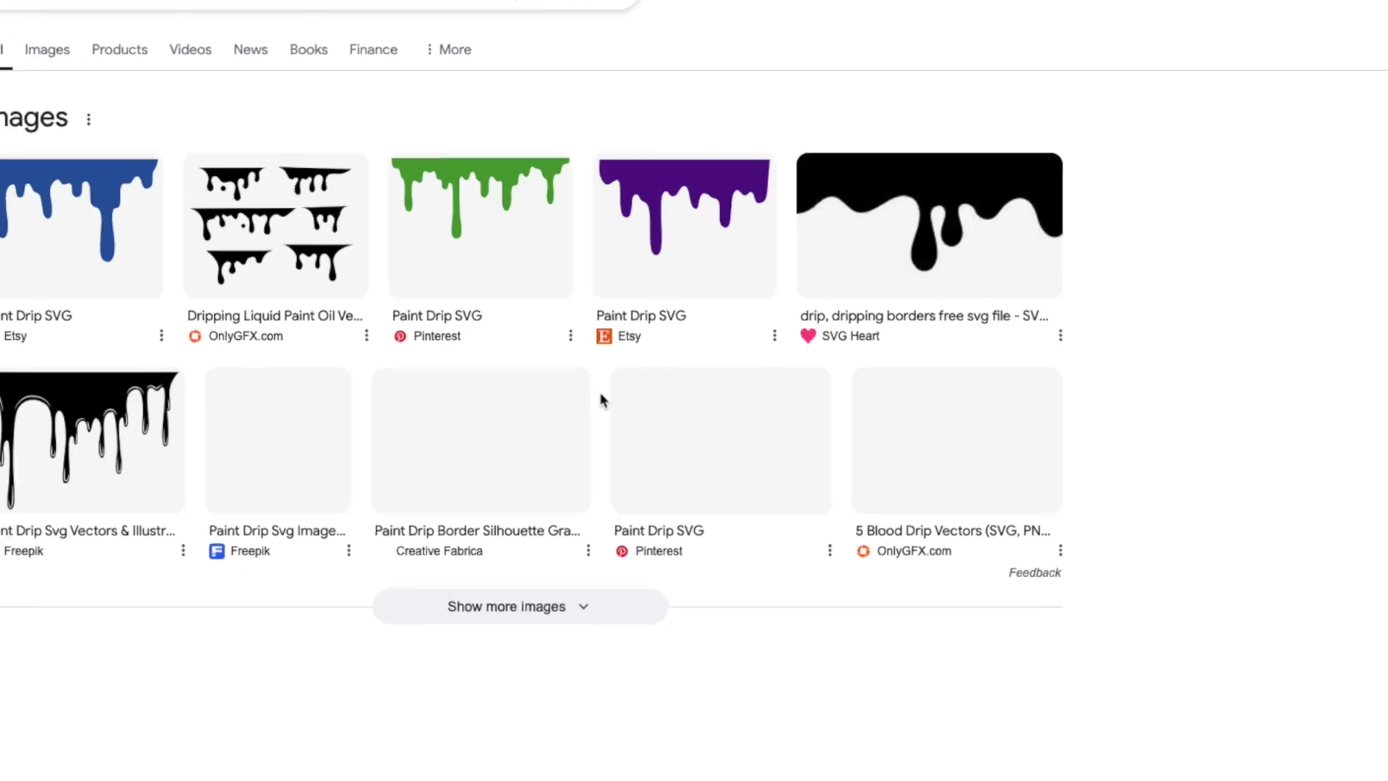
click(47, 49)
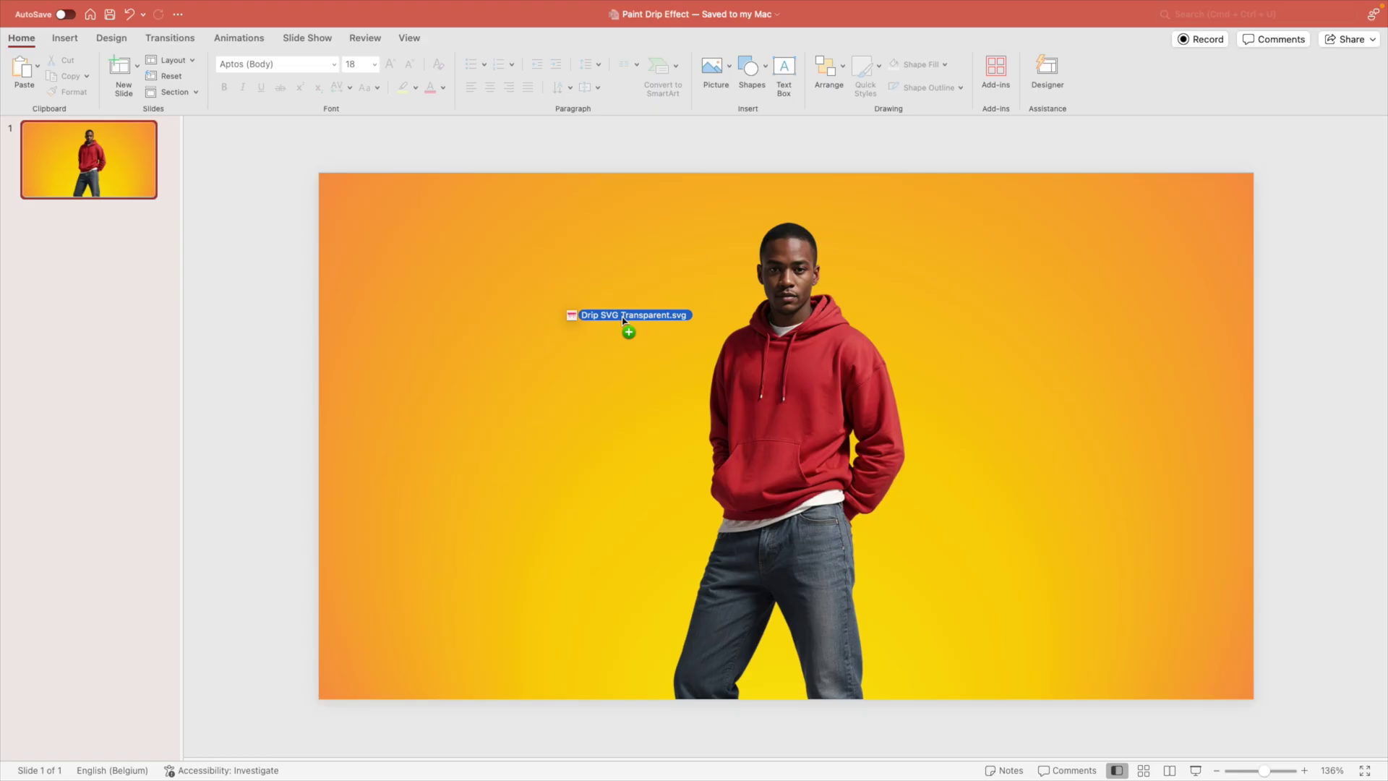
Drop the drip SVG on the slide, shrink it to about 15,23 cm, shift it left, and convert to shapes
drag(624, 320, 625, 322)
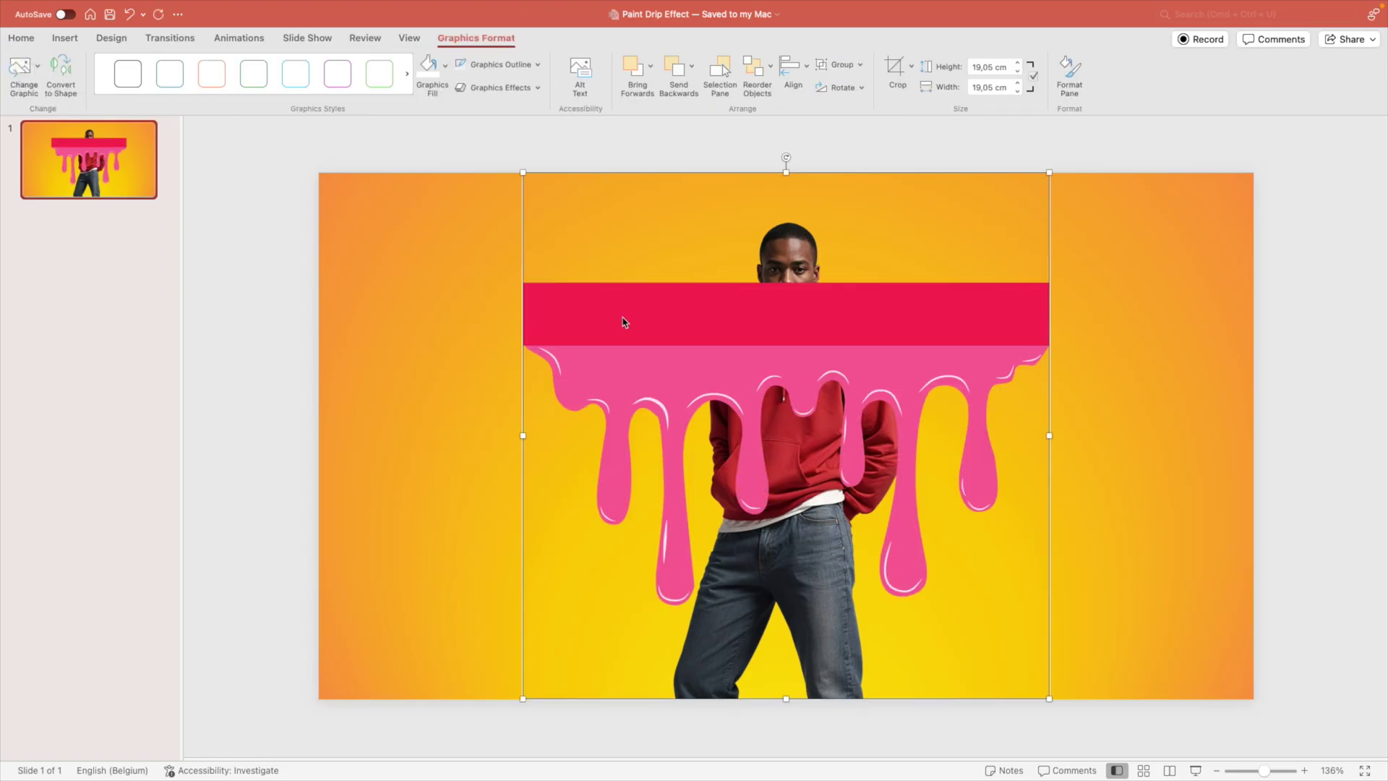
click(1050, 177)
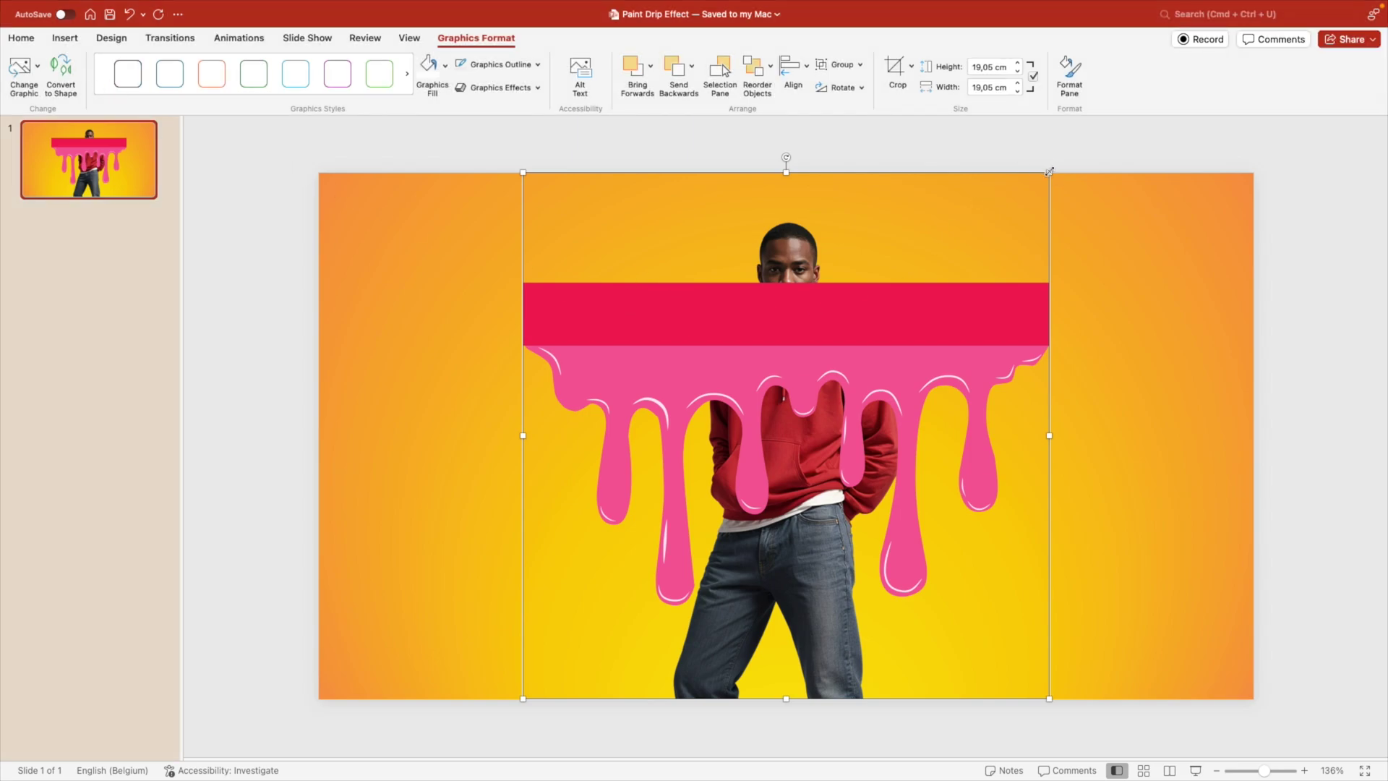
drag(1050, 171, 944, 278)
drag(813, 417, 733, 374)
click(60, 71)
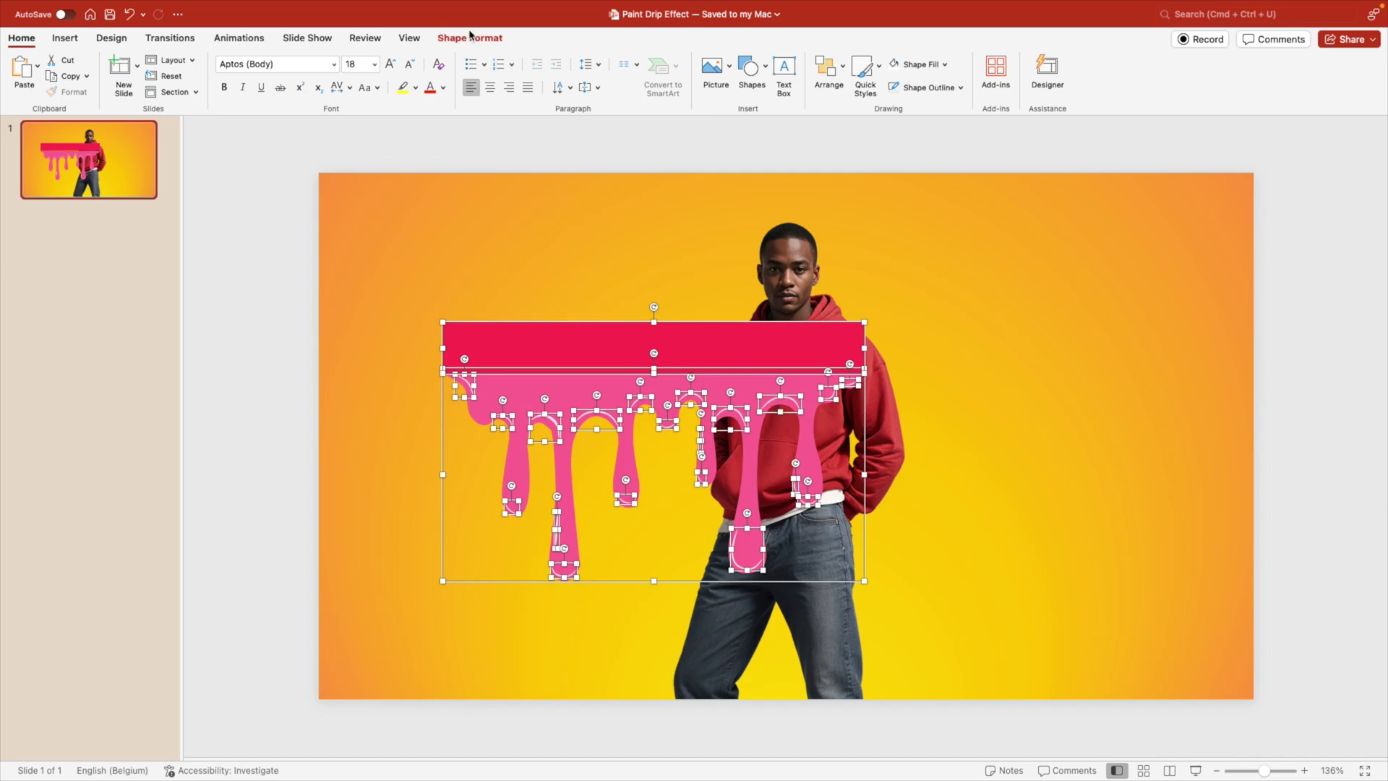
Union the bar and drips into one shape and shrink it to 7,32 × 5,23 cm
click(469, 37)
click(185, 87)
click(189, 104)
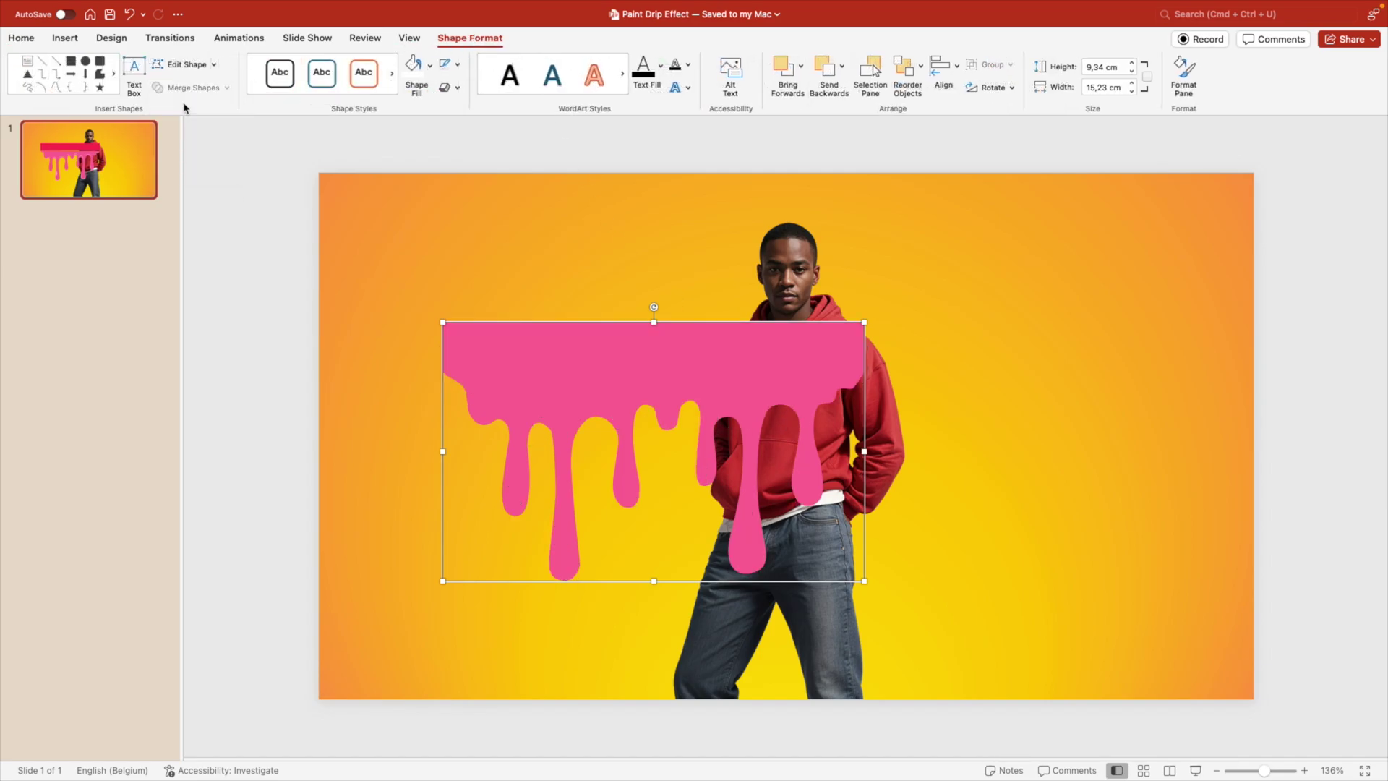
drag(863, 319, 645, 448)
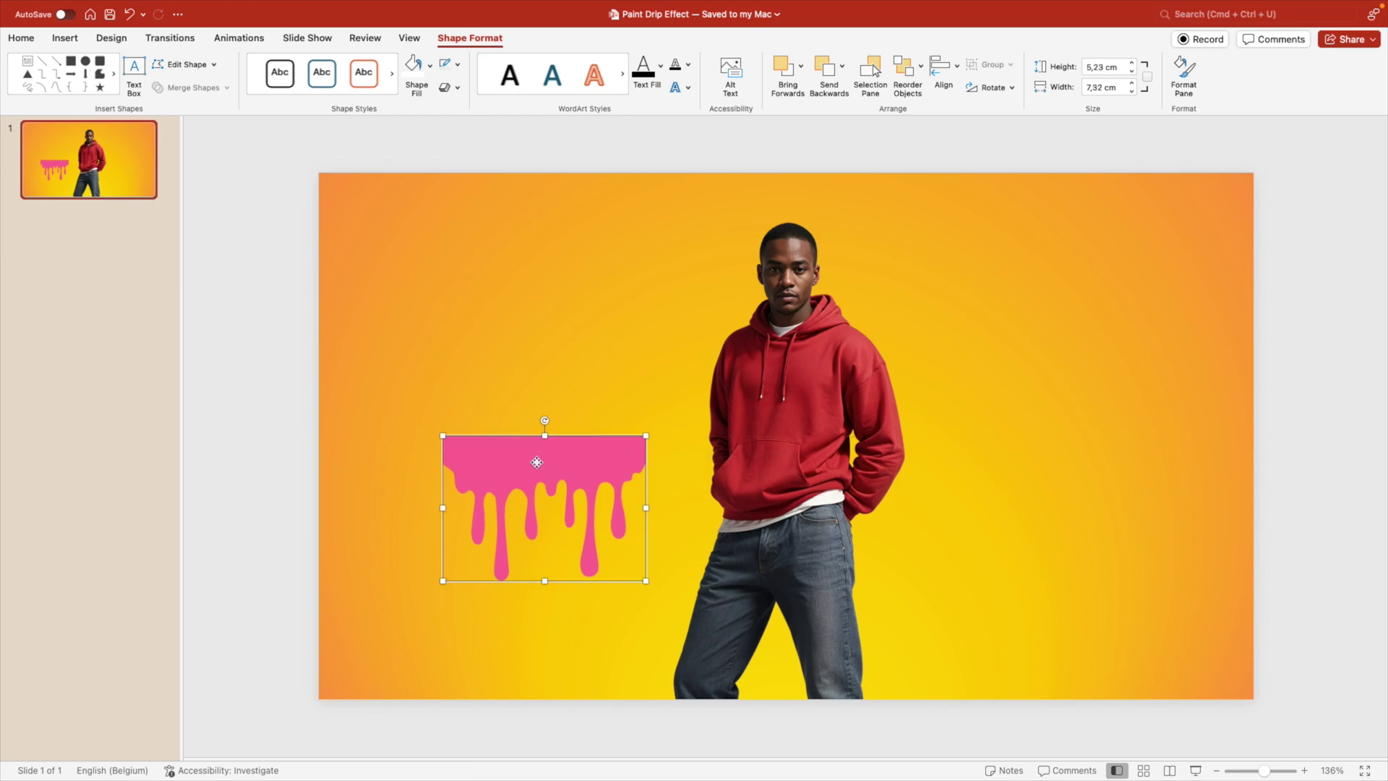
Move the drip shape onto the man's hoodie chest and narrow it to fit
drag(534, 462, 804, 419)
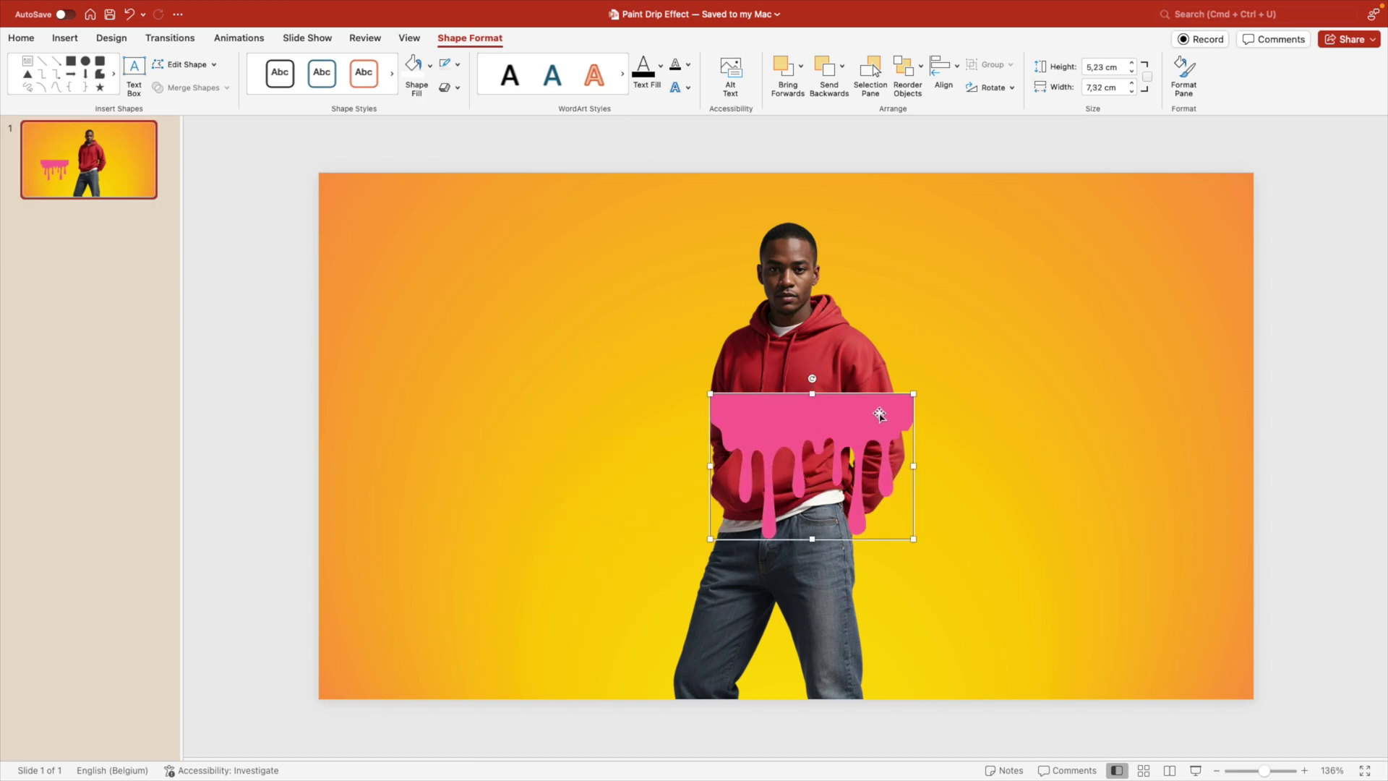
drag(912, 395, 897, 395)
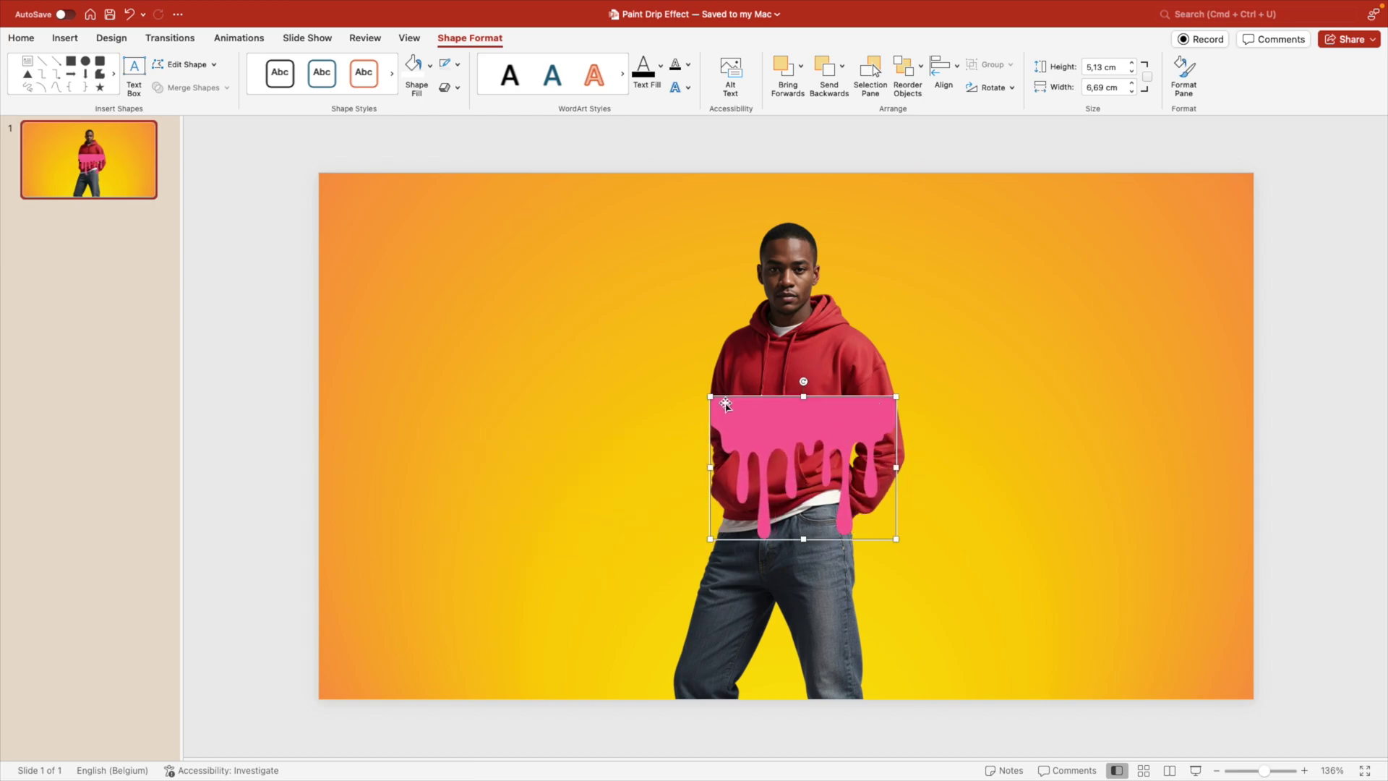
click(659, 402)
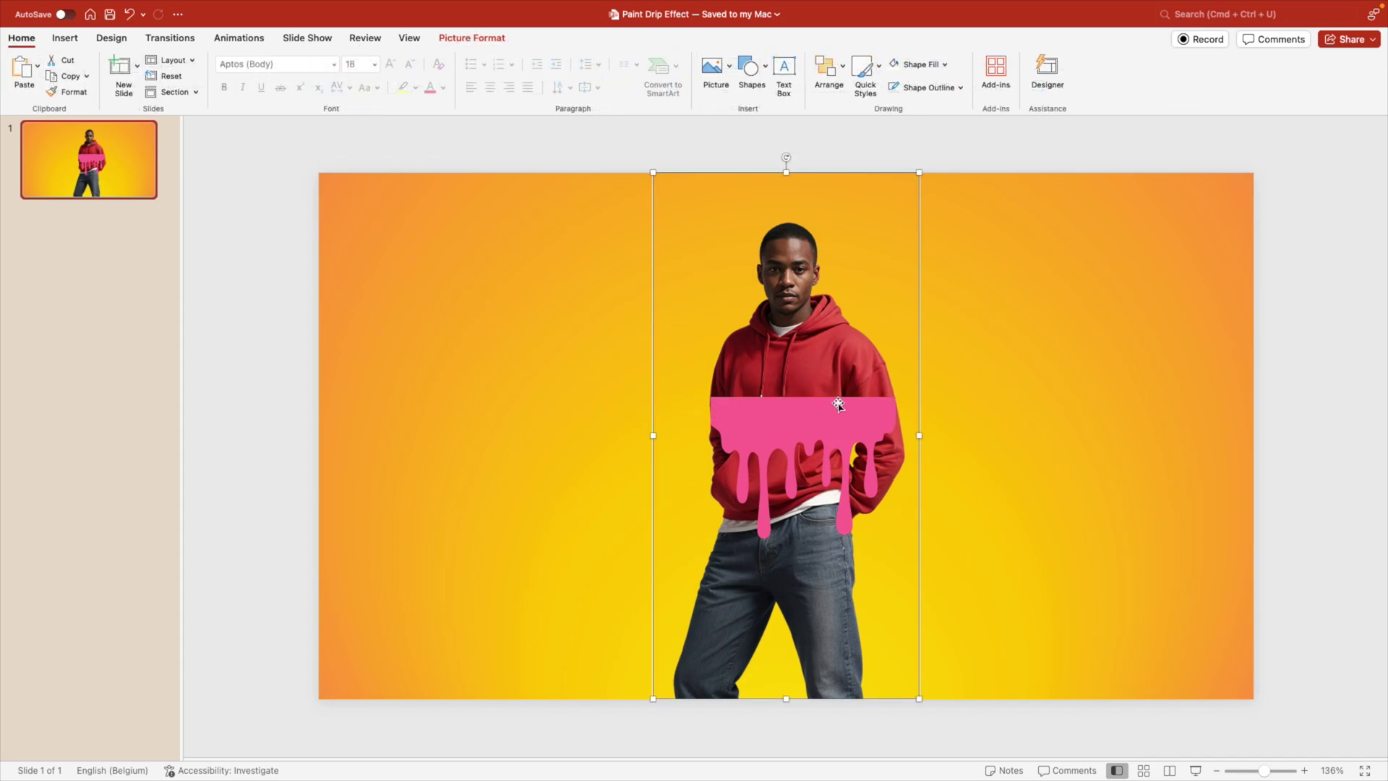
click(820, 424)
click(1067, 454)
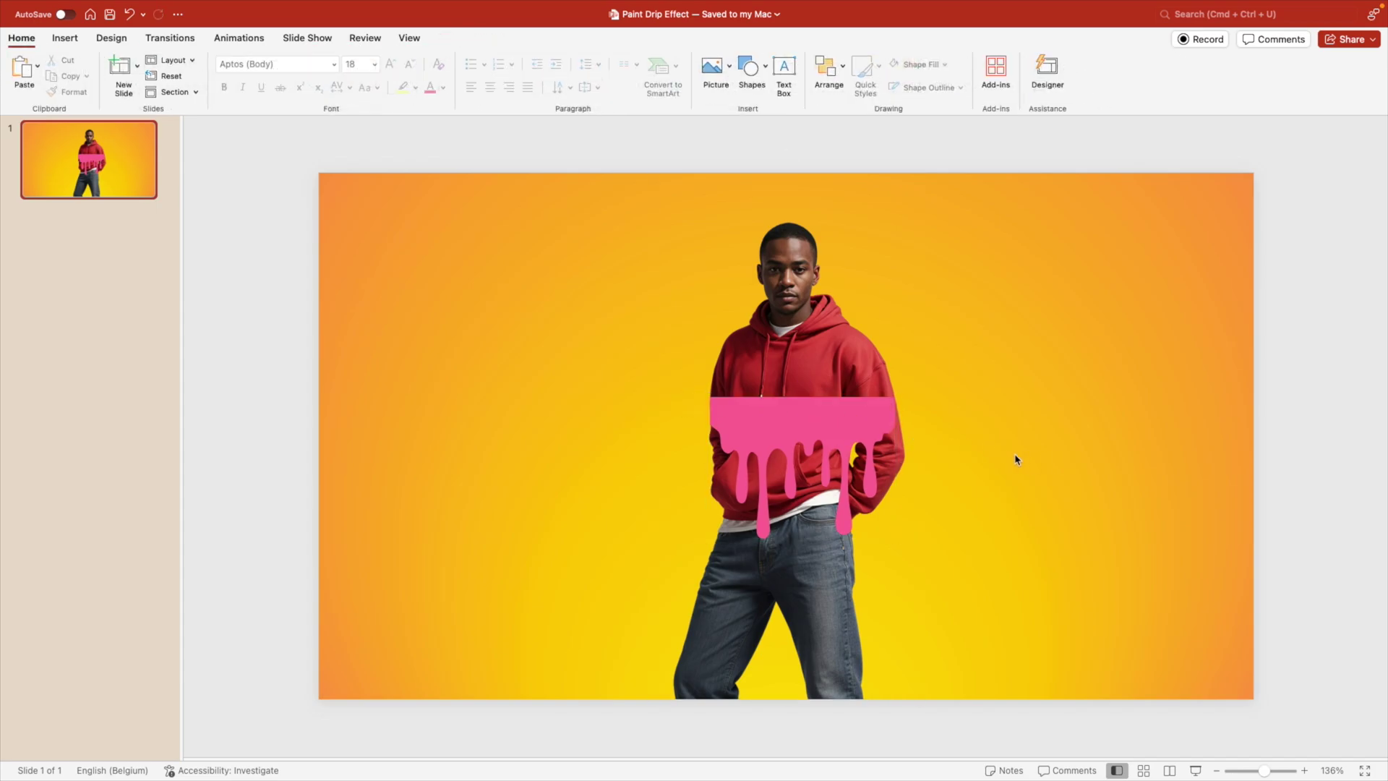
click(805, 437)
Shorten the drip shape to about 3,38 cm tall, nudging it down the hoodie
drag(803, 539, 816, 470)
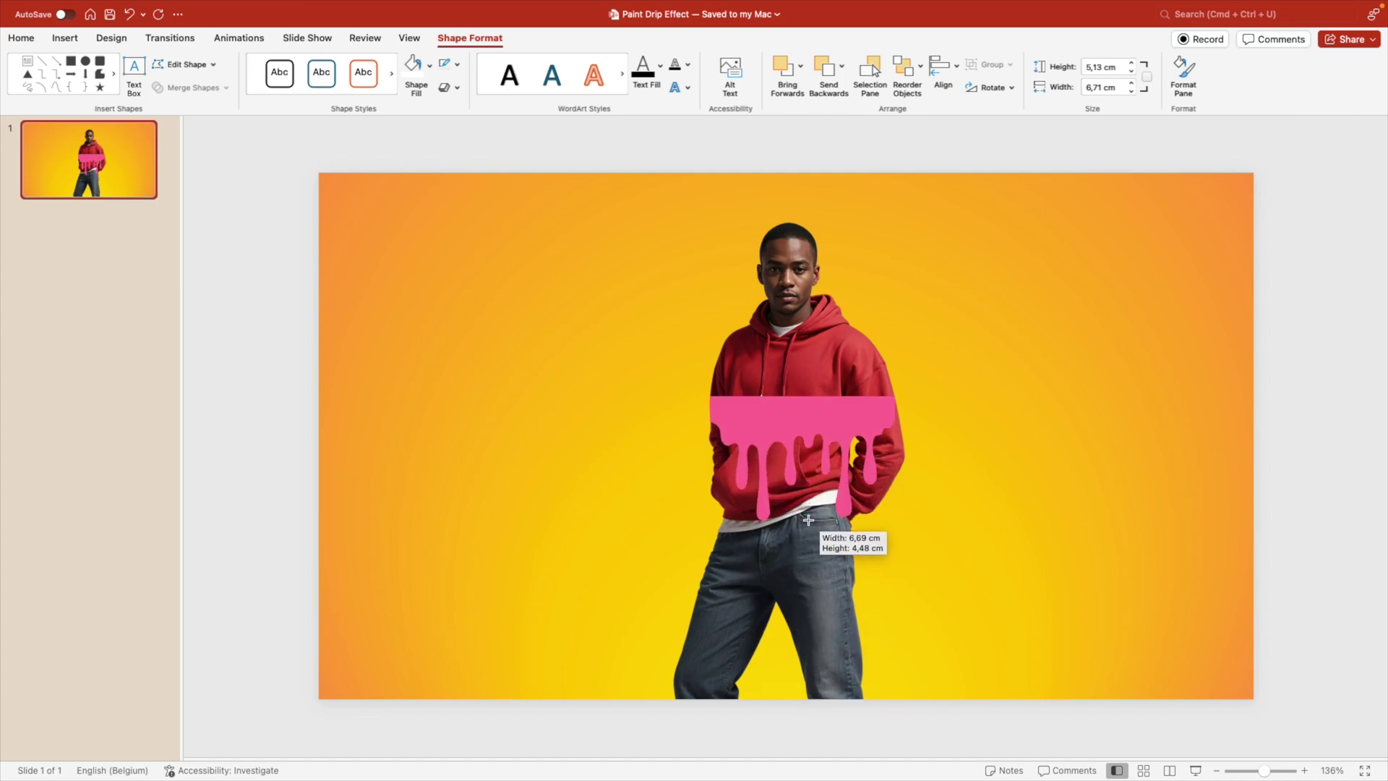
drag(809, 519, 745, 492)
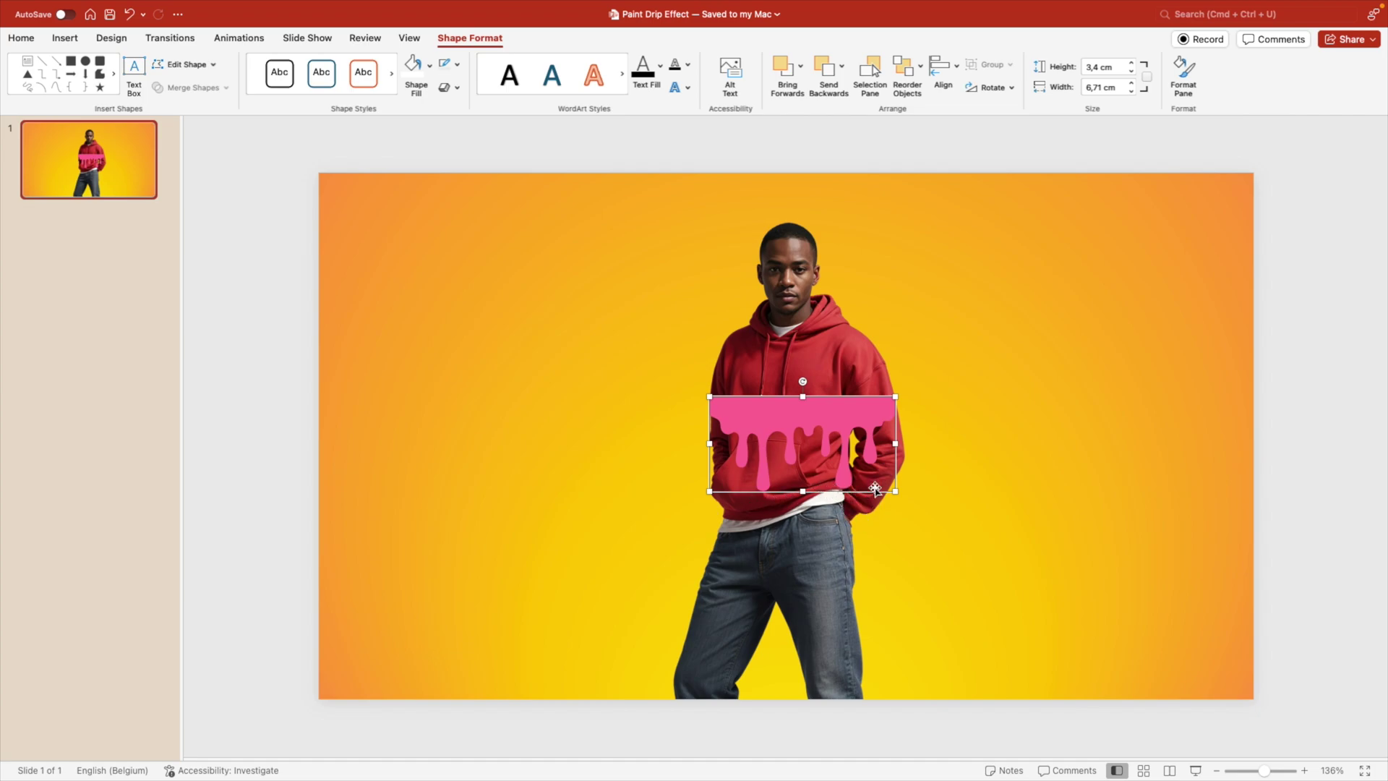
mouse_move(836, 404)
mouse_down()
mouse_move(836, 467)
mouse_move(813, 417)
mouse_up()
mouse_move(803, 493)
mouse_down()
mouse_move(800, 474)
mouse_move(801, 490)
mouse_up()
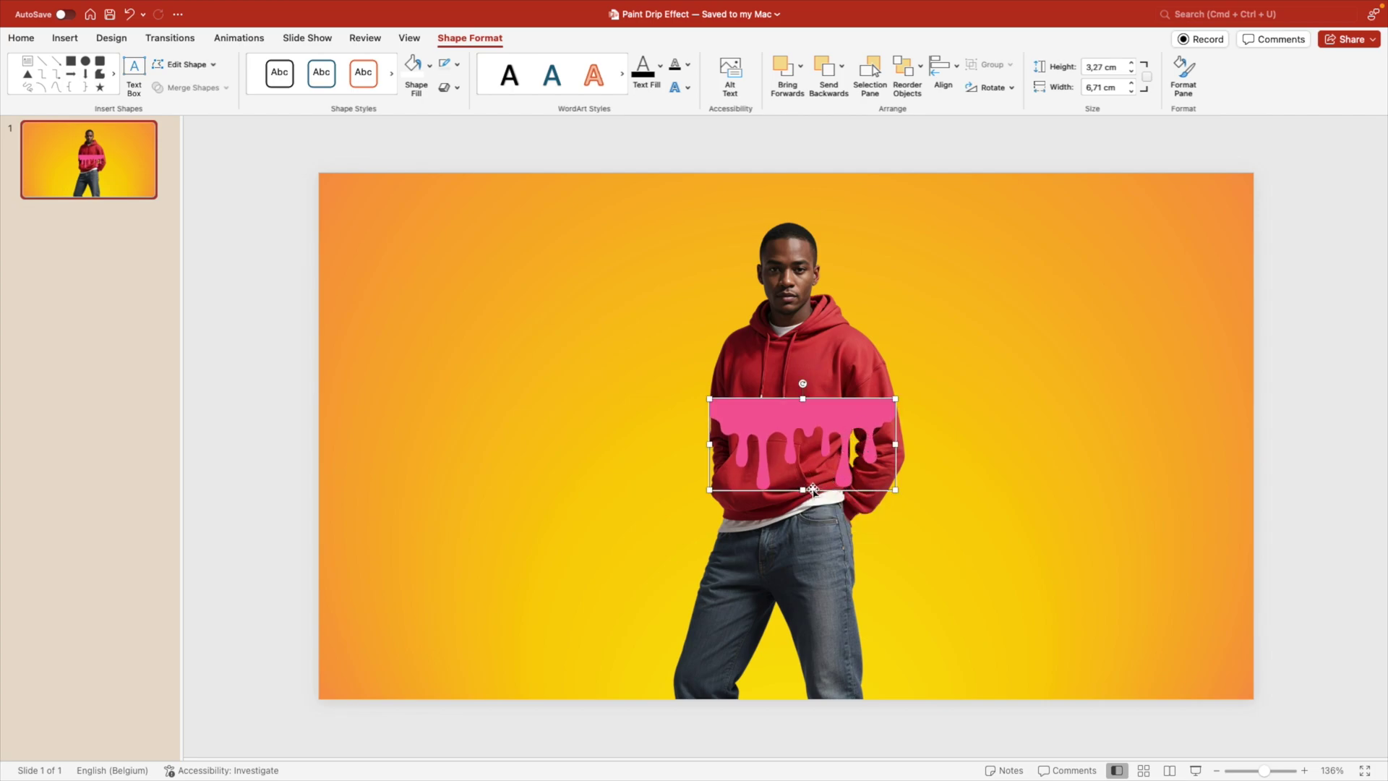
drag(803, 489, 803, 493)
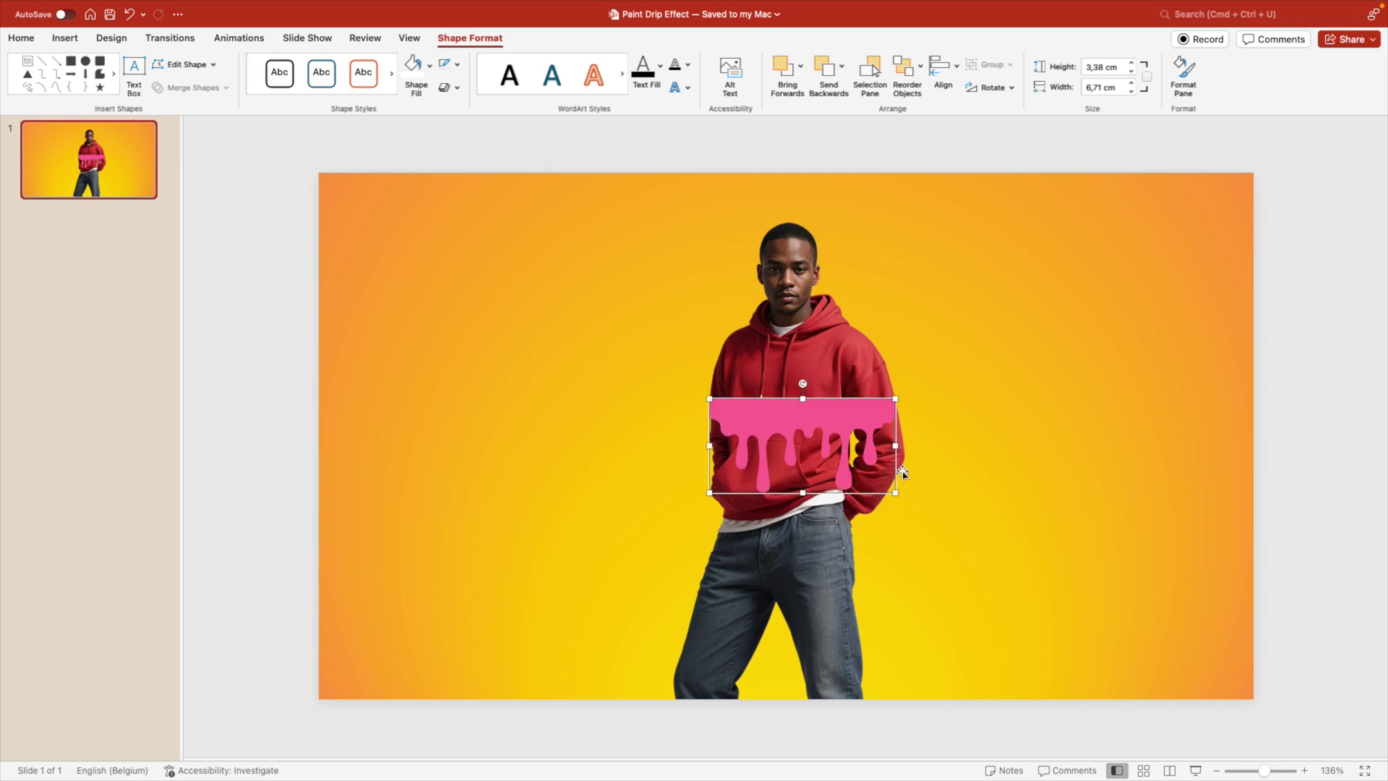
Duplicate slide 1 to create slide 2
click(1082, 440)
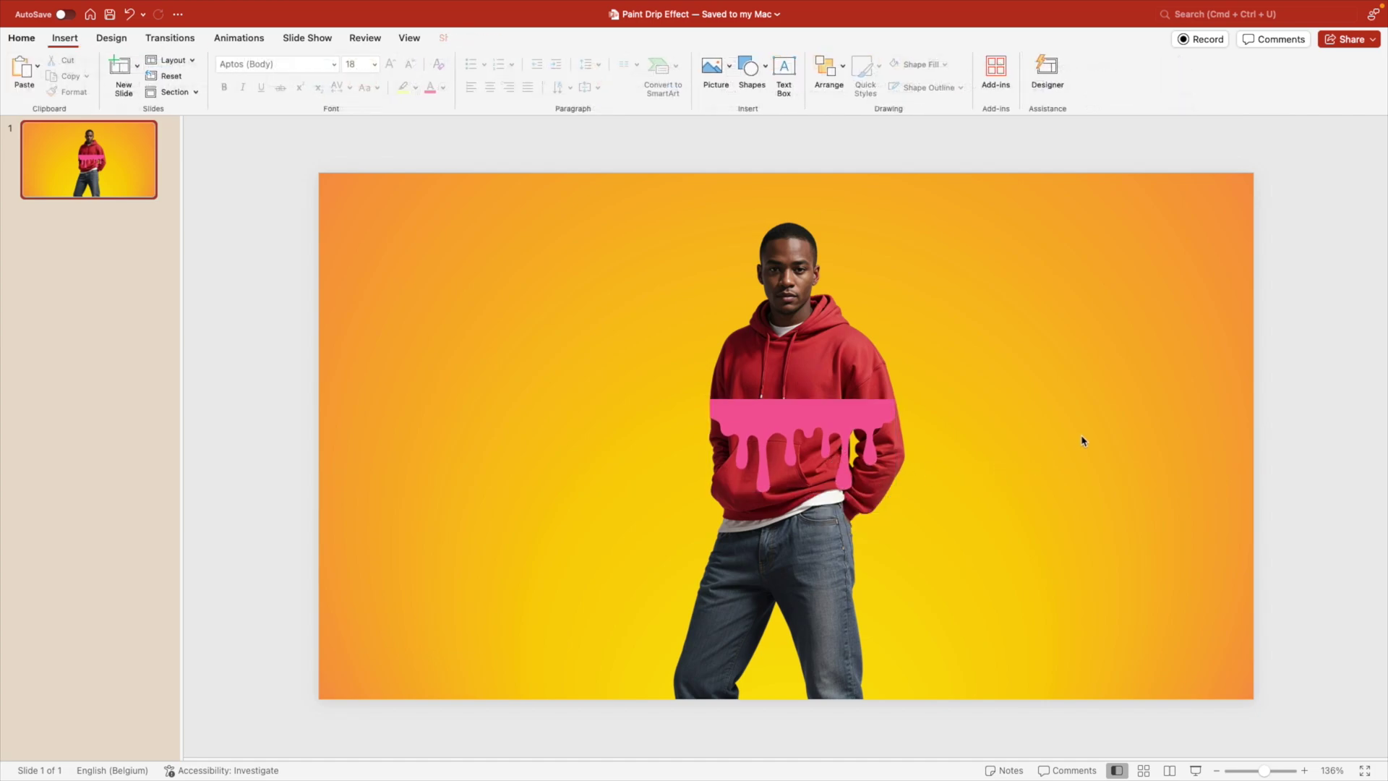
right_click(95, 158)
click(151, 259)
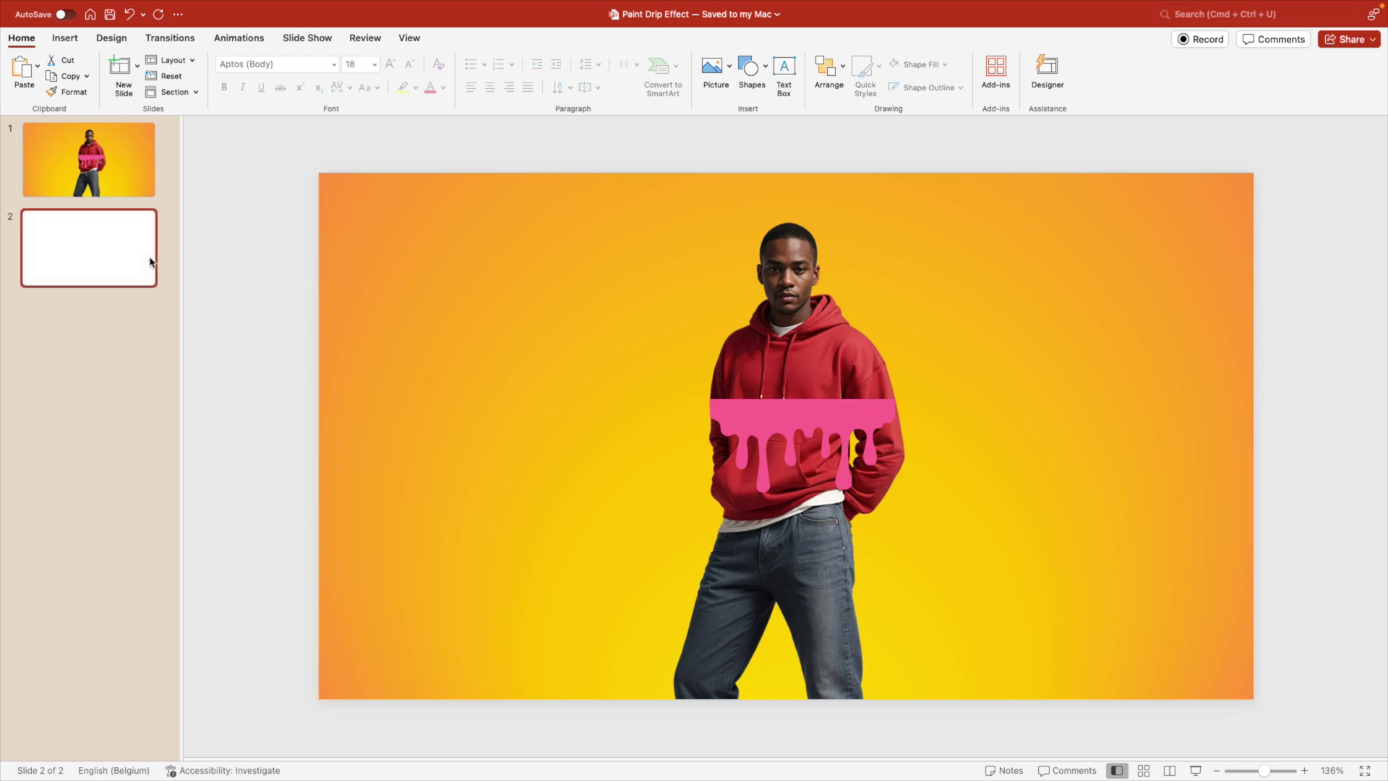
On slide 2, intersect the hoodie photo with the drip shape to leave a red drip cutout
click(807, 312)
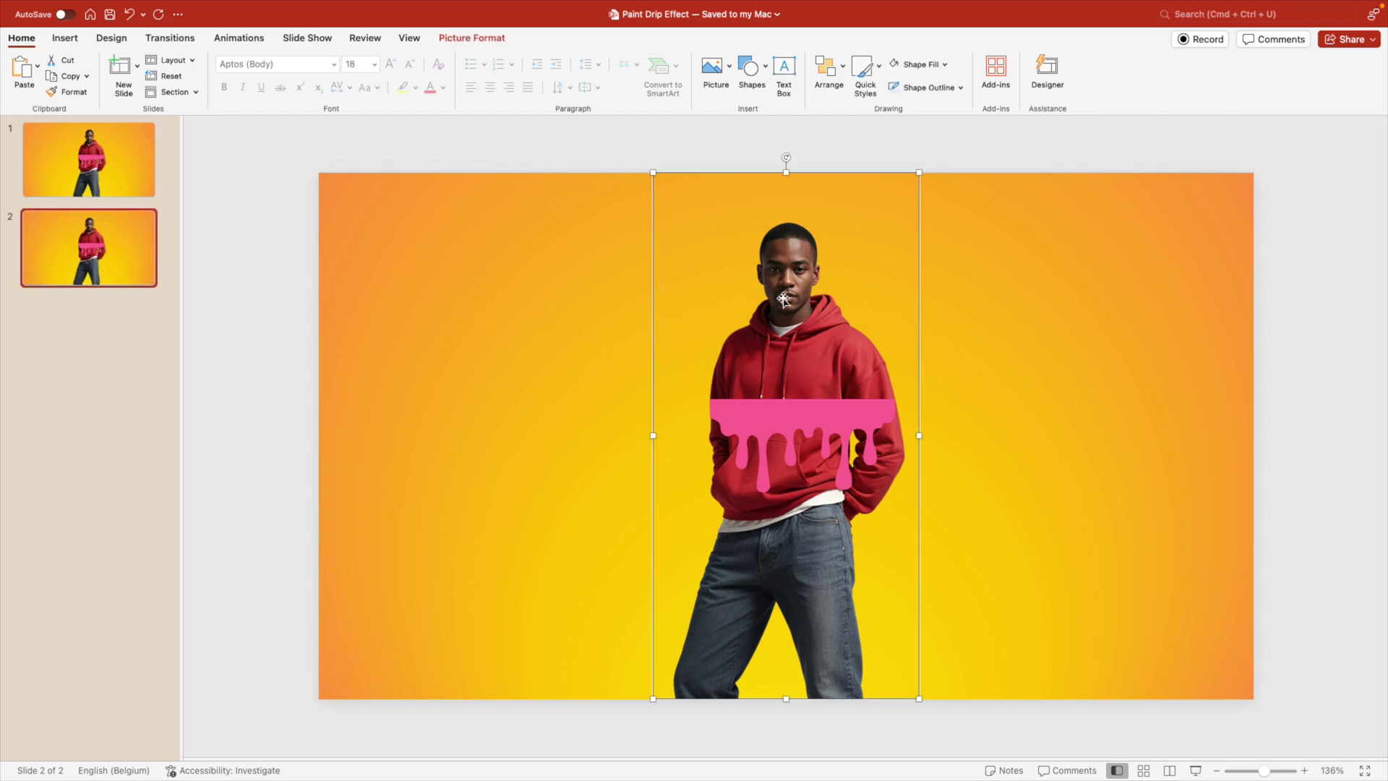
shift+click(796, 417)
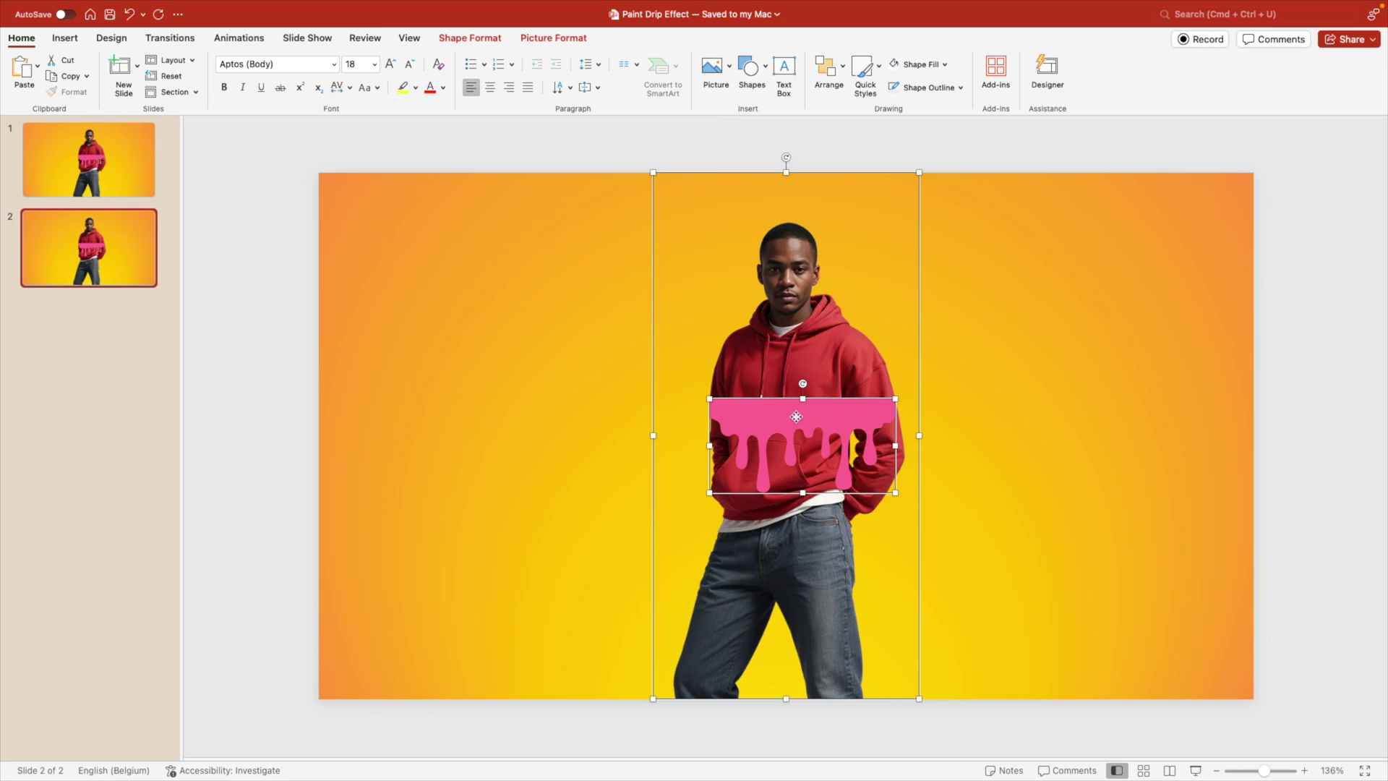
click(65, 38)
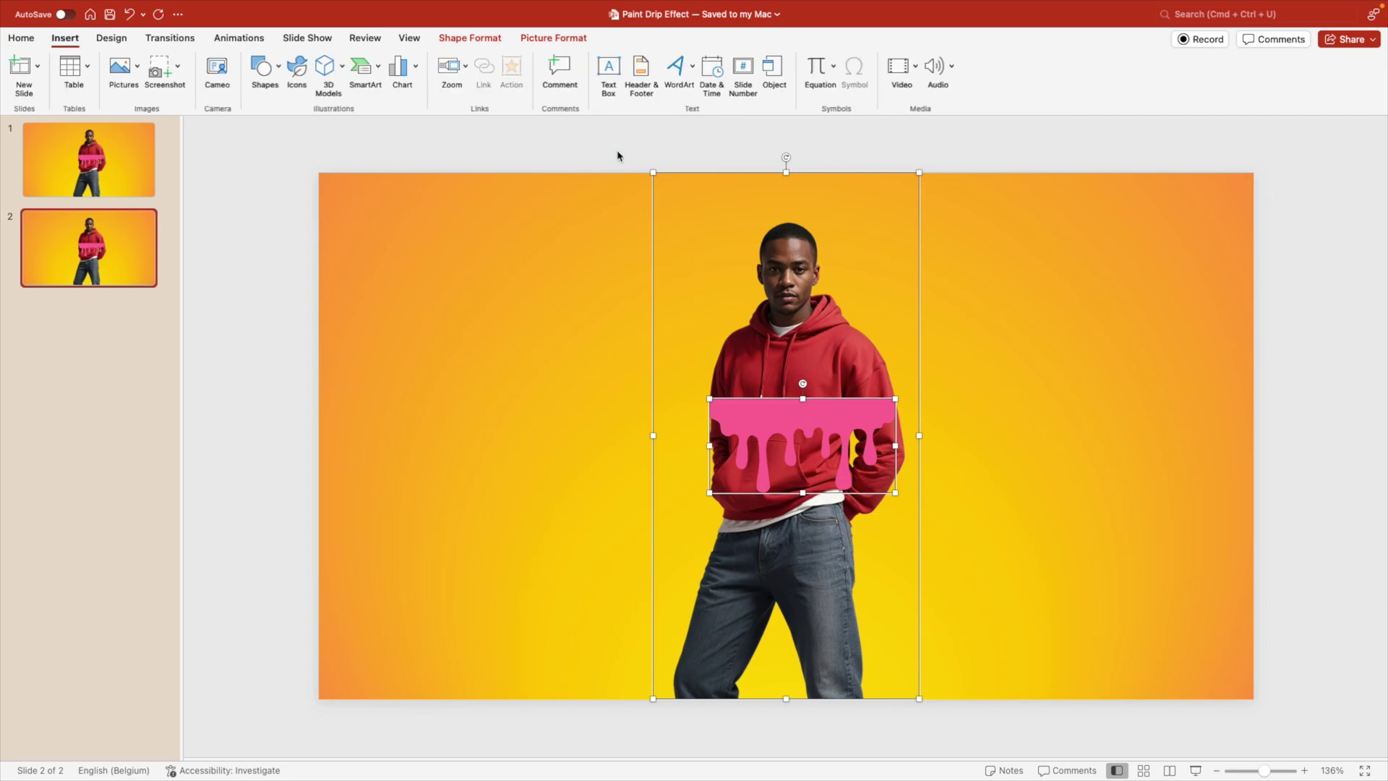
click(462, 40)
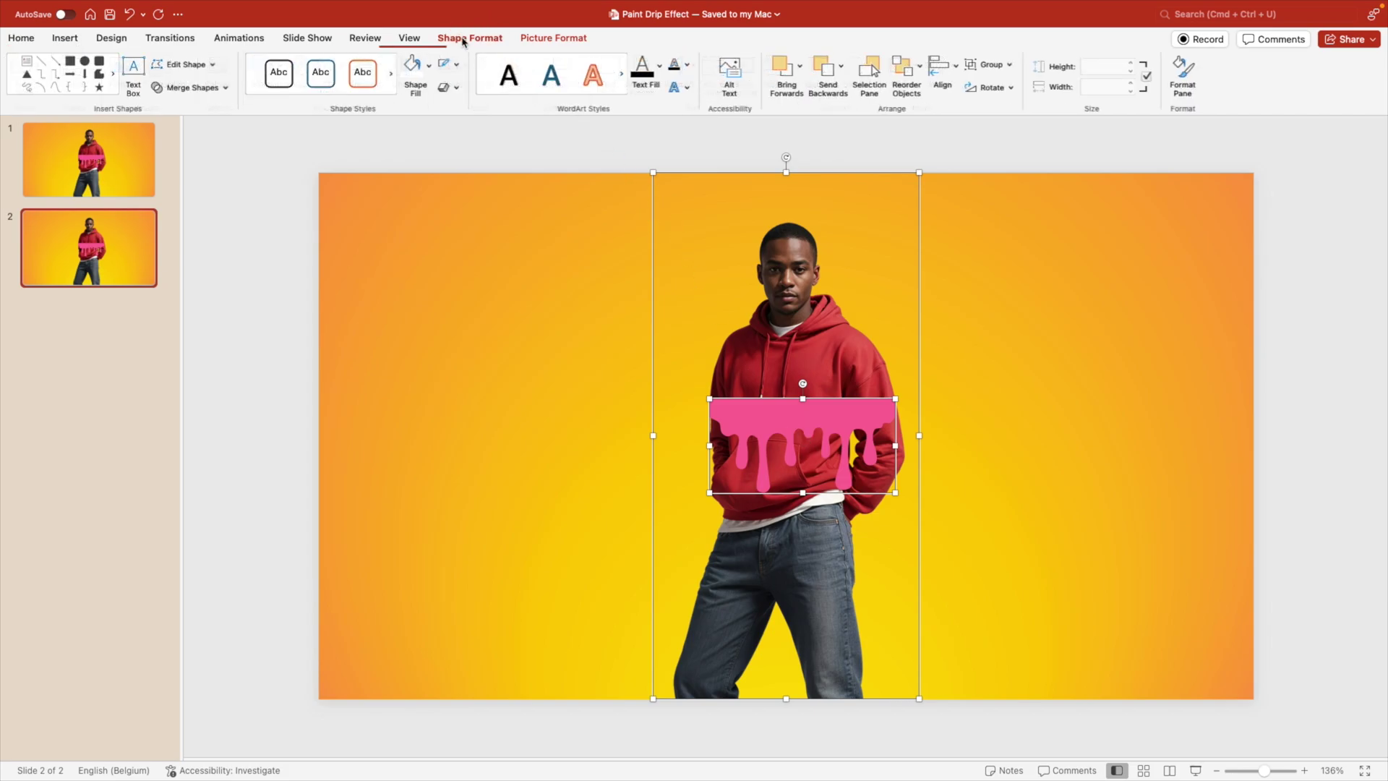
click(205, 92)
click(196, 155)
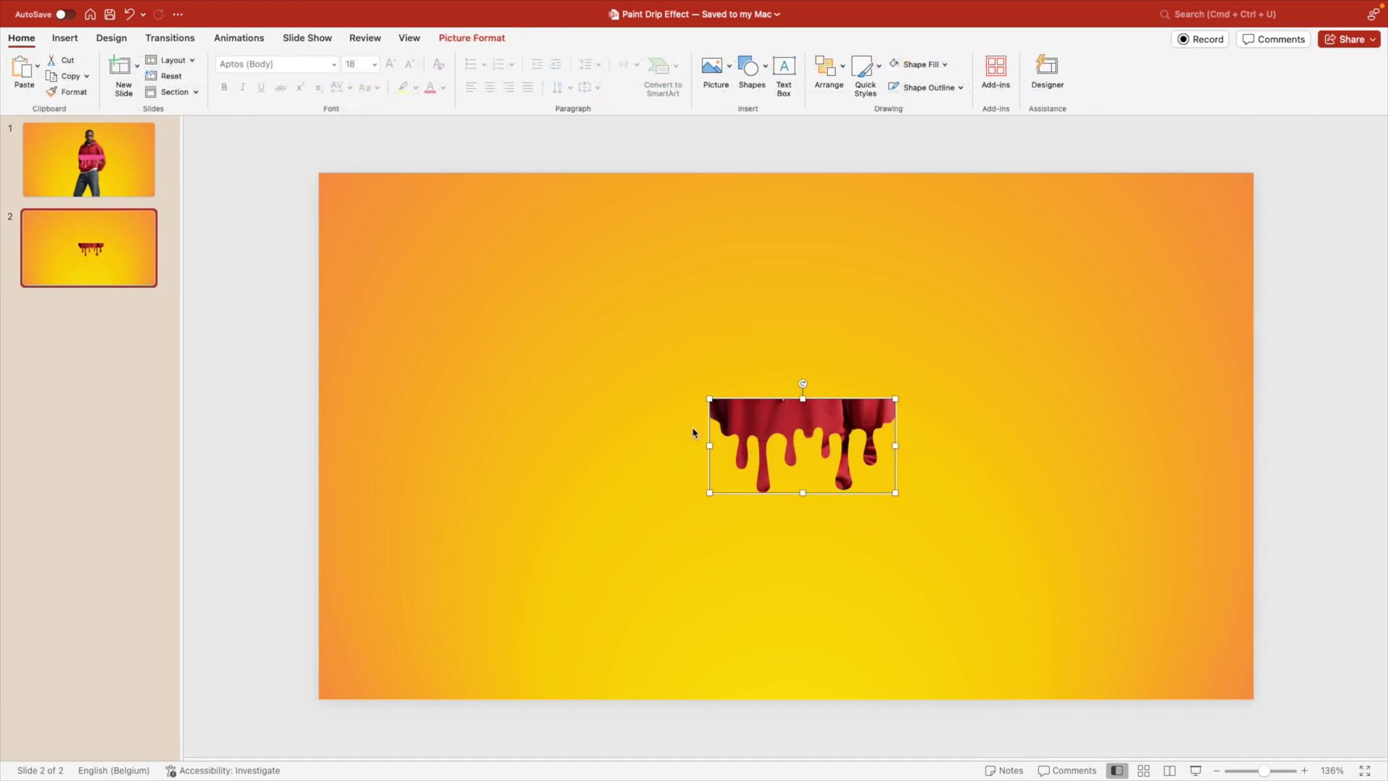
Bring the man's photo from slide 1 onto slide 2
click(988, 423)
click(89, 159)
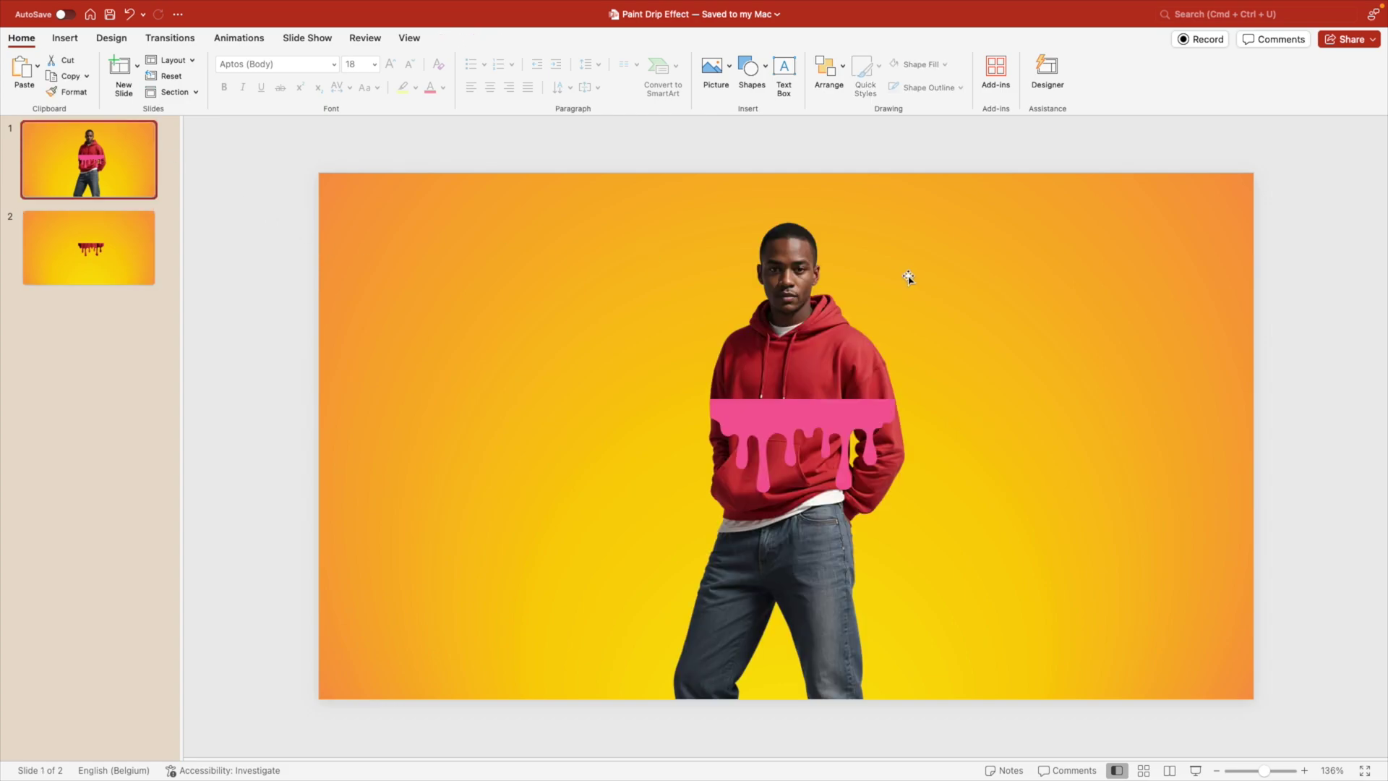
click(791, 277)
click(109, 272)
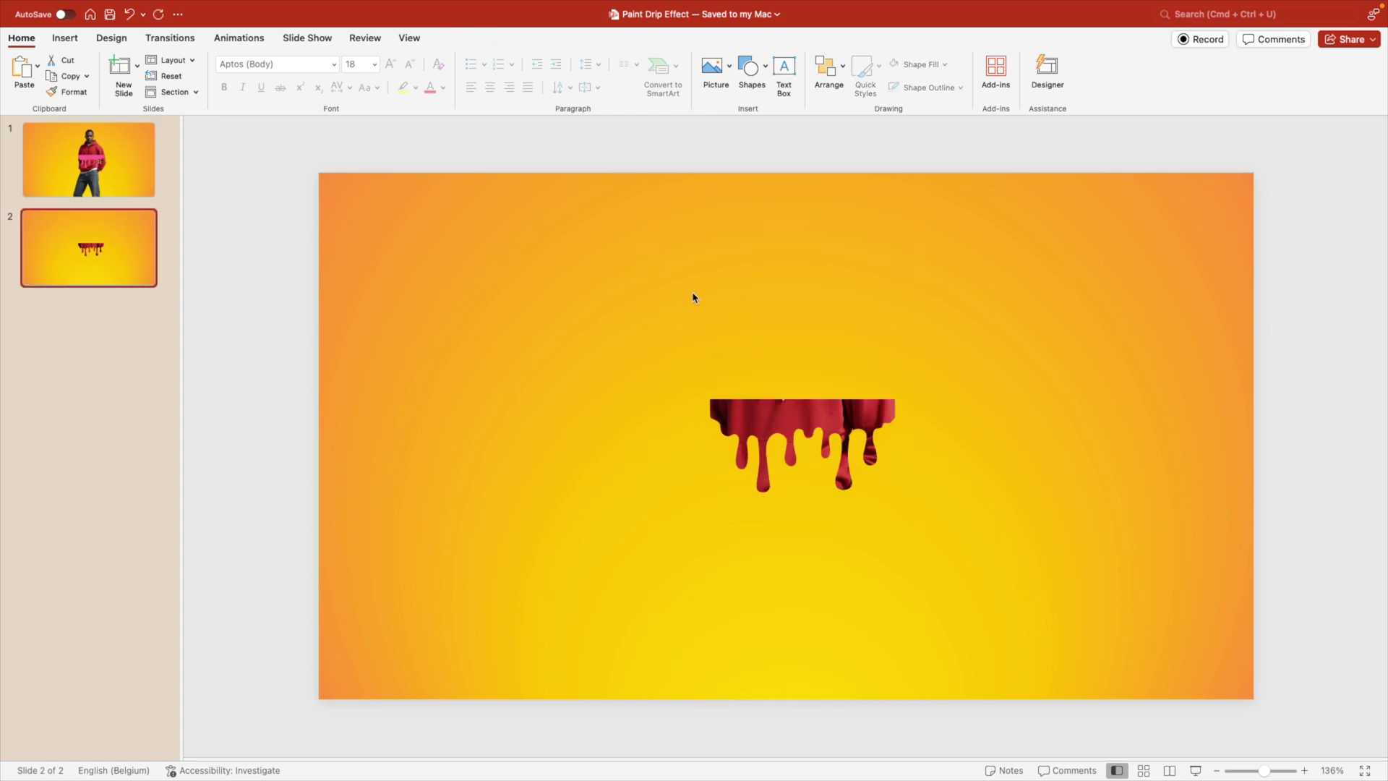
key(super+v)
Send the pasted photo to the back and shift it right to check the drip behind
right_click(800, 316)
mouse_move(933, 474)
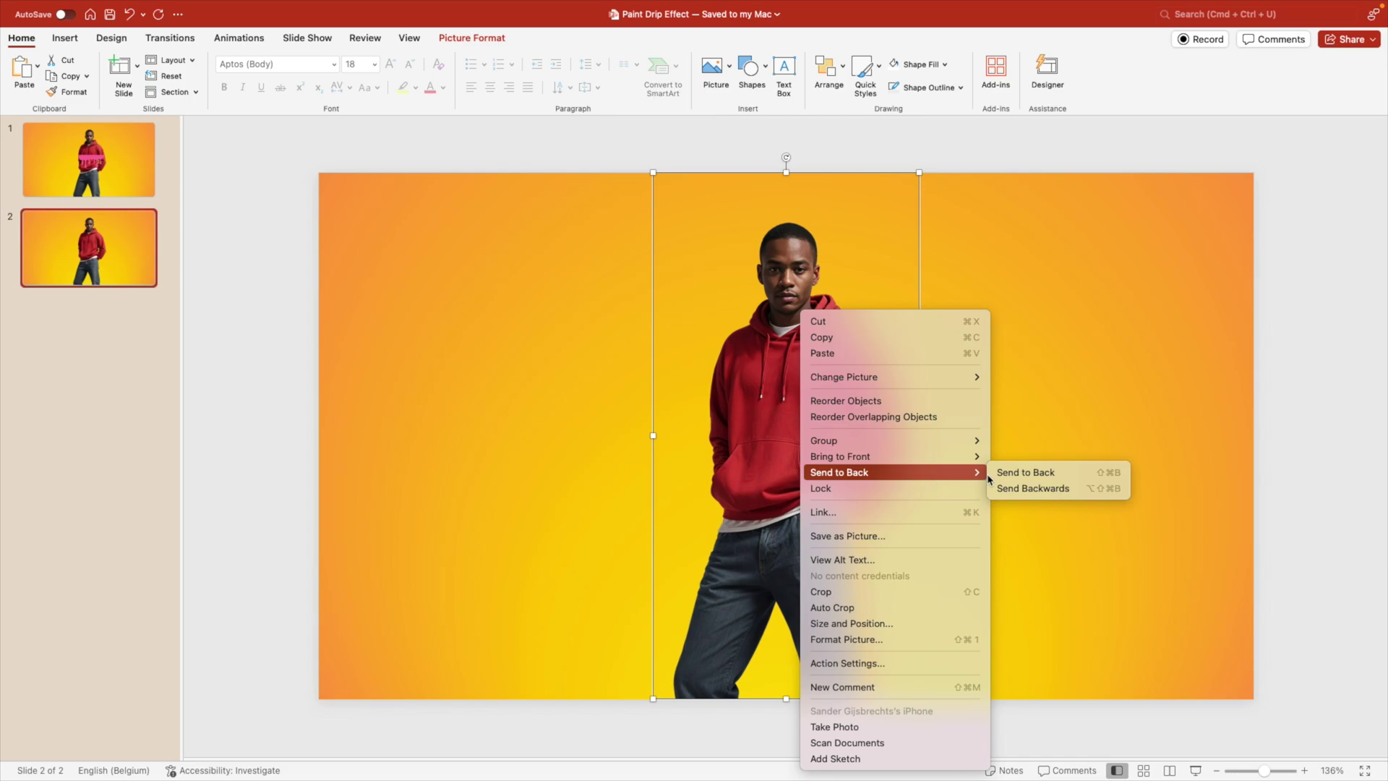
click(1024, 478)
click(1055, 393)
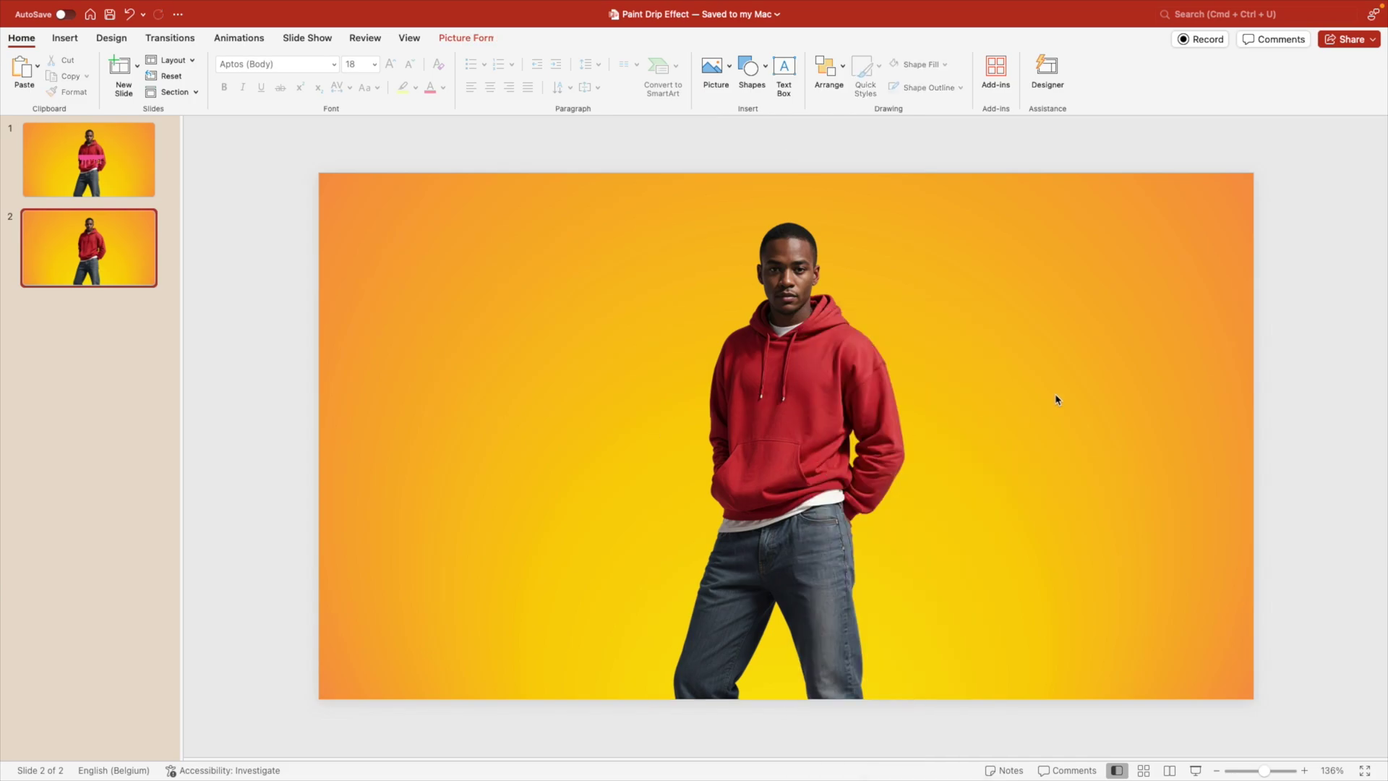
click(812, 359)
drag(790, 297, 932, 307)
Undo the move and crop the photo's bottom up to the top of the drip
key(super+z)
right_click(815, 306)
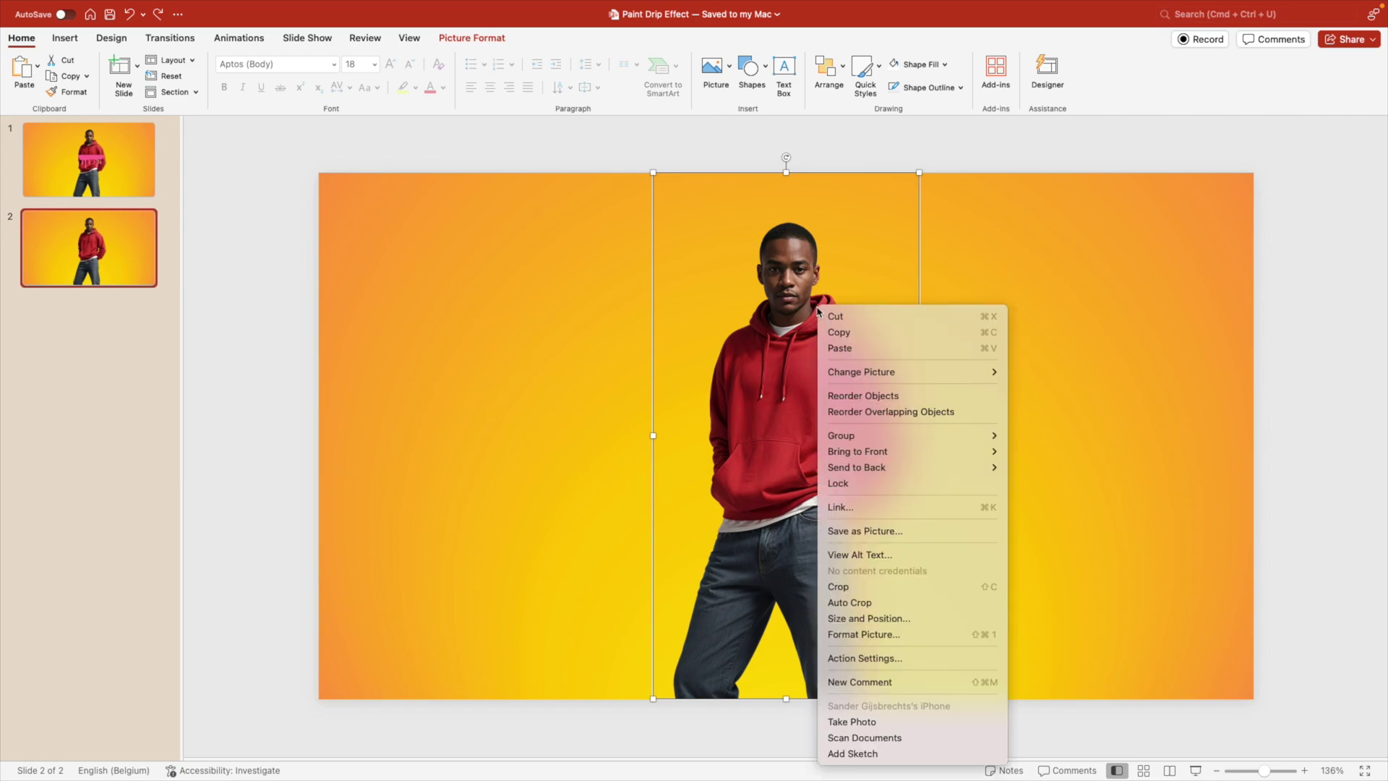
click(881, 586)
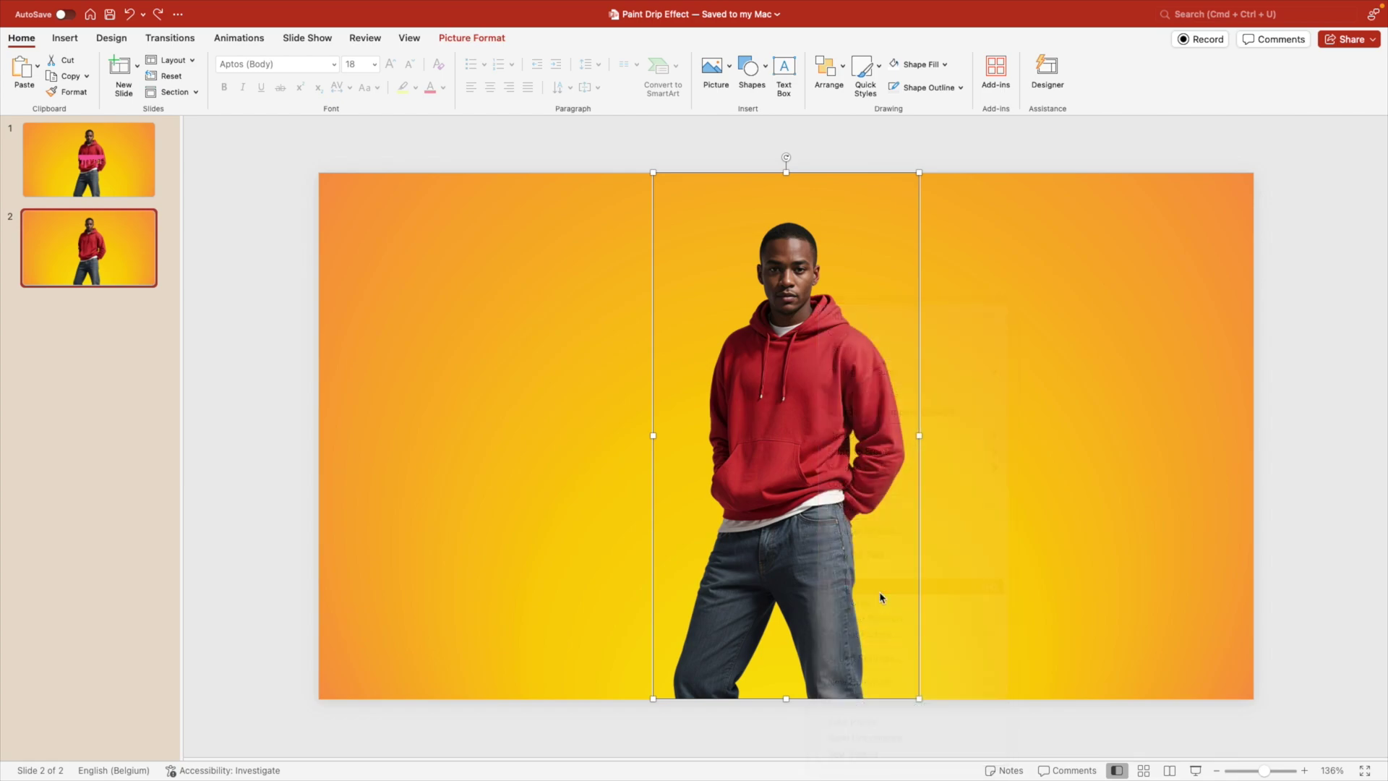
drag(788, 698, 848, 397)
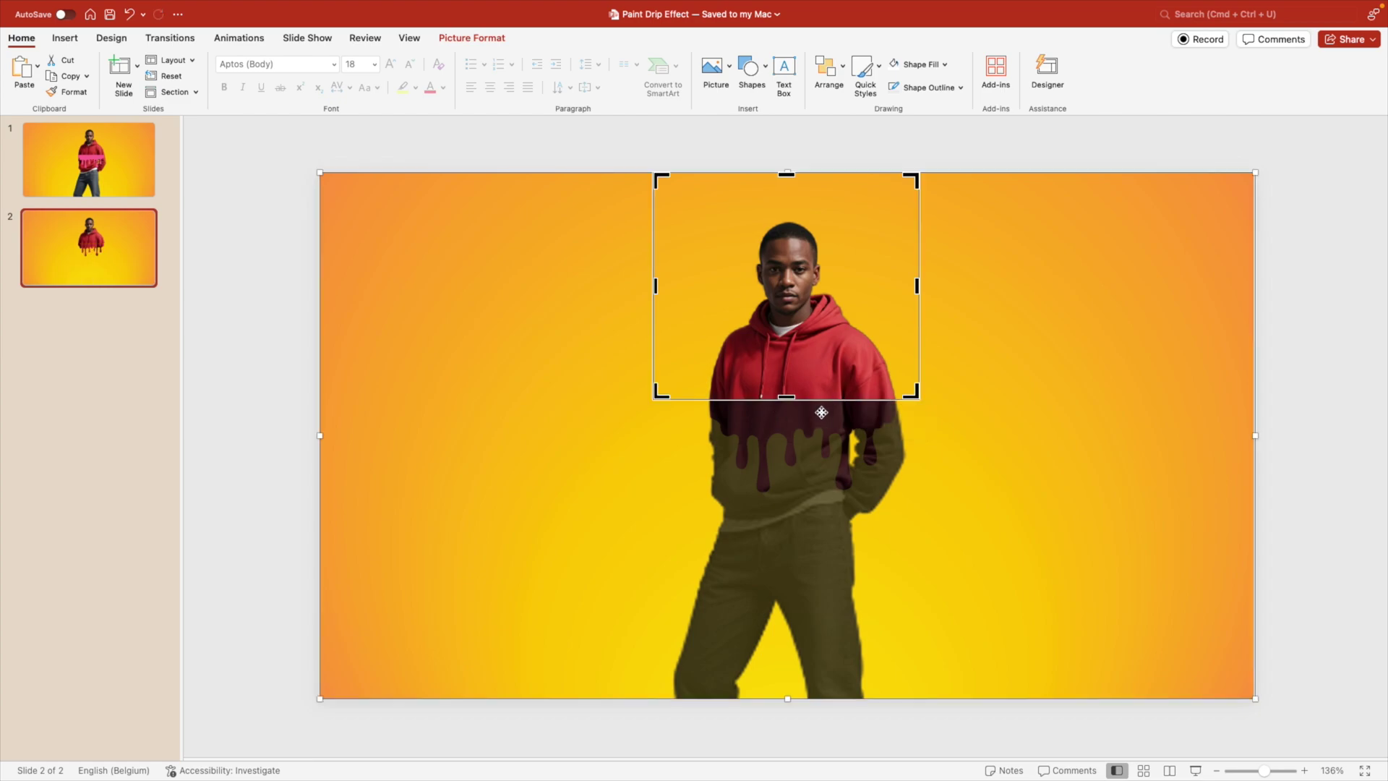
click(1288, 311)
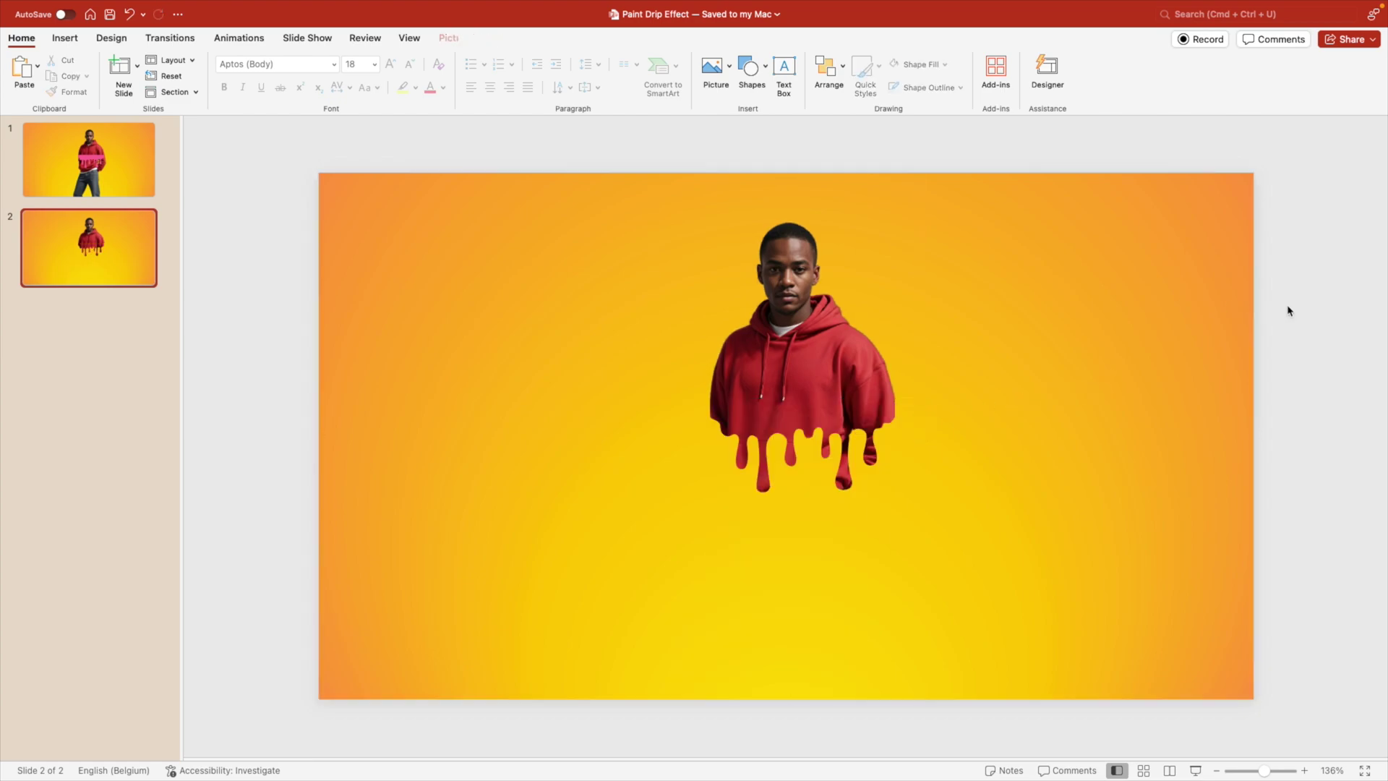
Move the cropped photo and the drip cutout down and left together
click(795, 339)
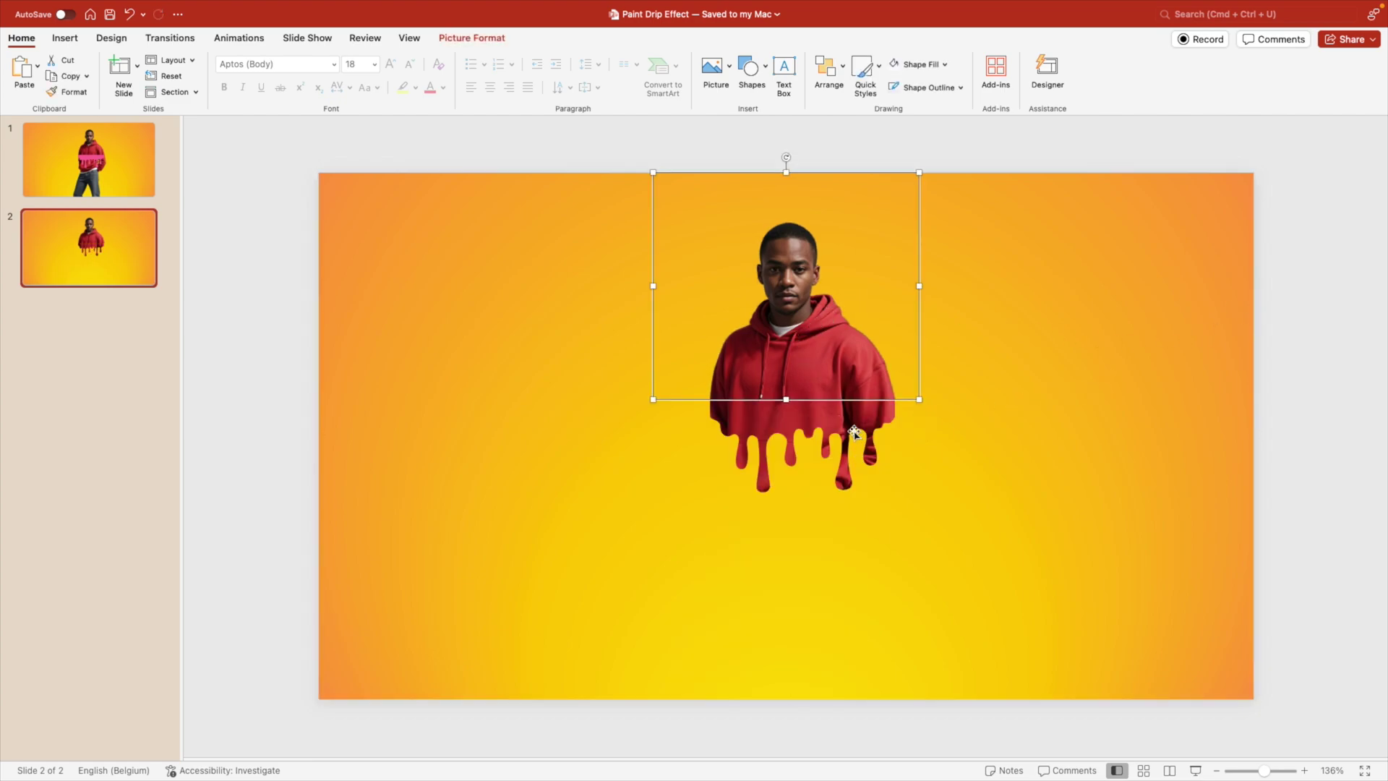
shift+click(854, 432)
drag(855, 432, 826, 506)
click(1227, 405)
Crop the upper photo's left, right and top edges to frame the head and hoodie
click(831, 399)
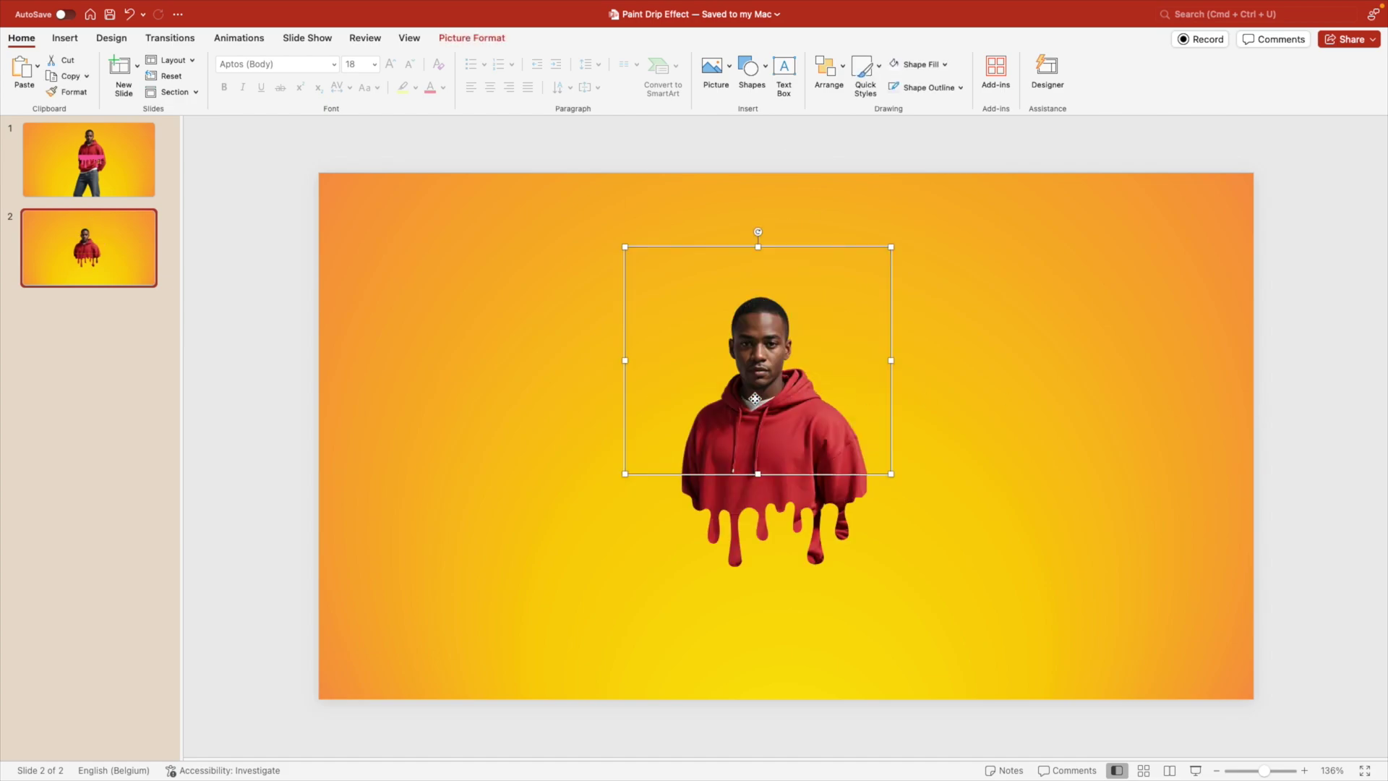
right_click(754, 399)
click(818, 603)
drag(625, 360, 684, 360)
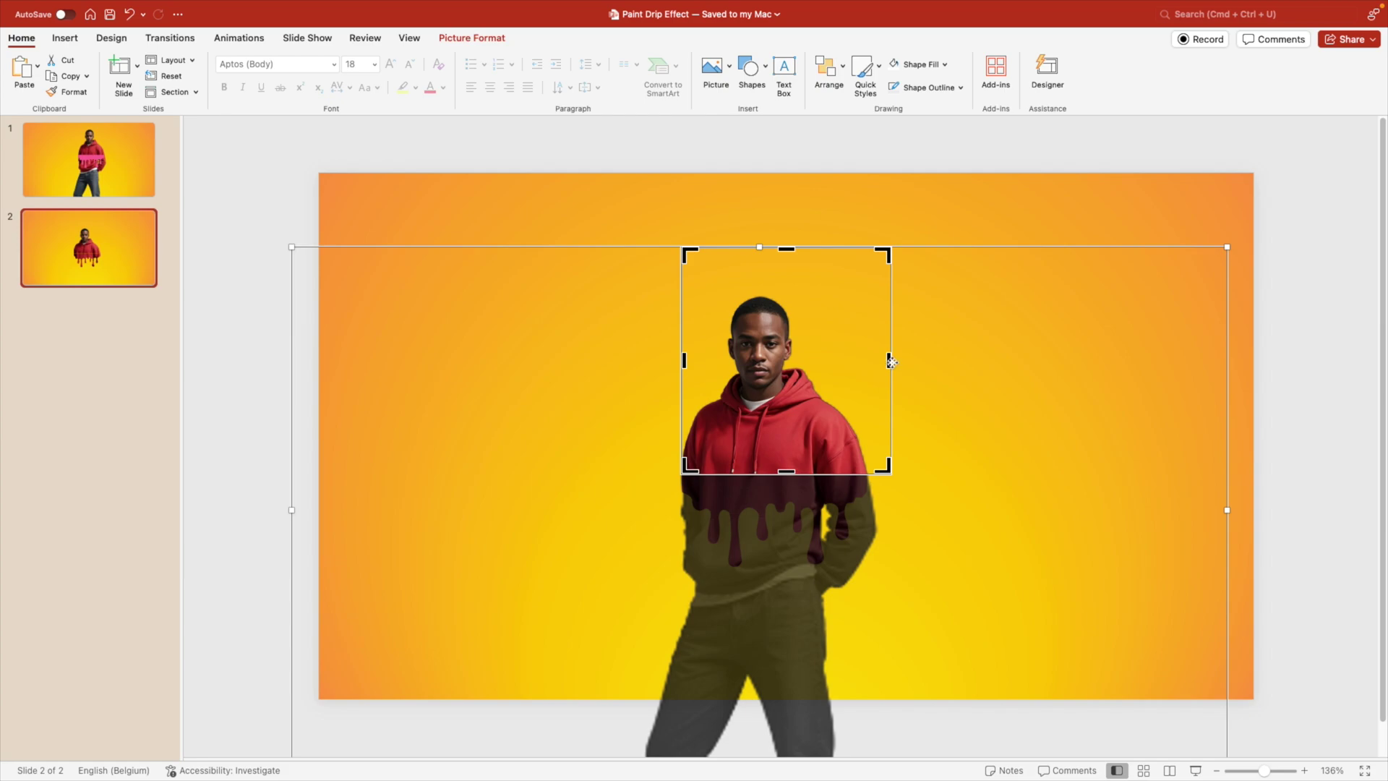
drag(891, 362, 871, 358)
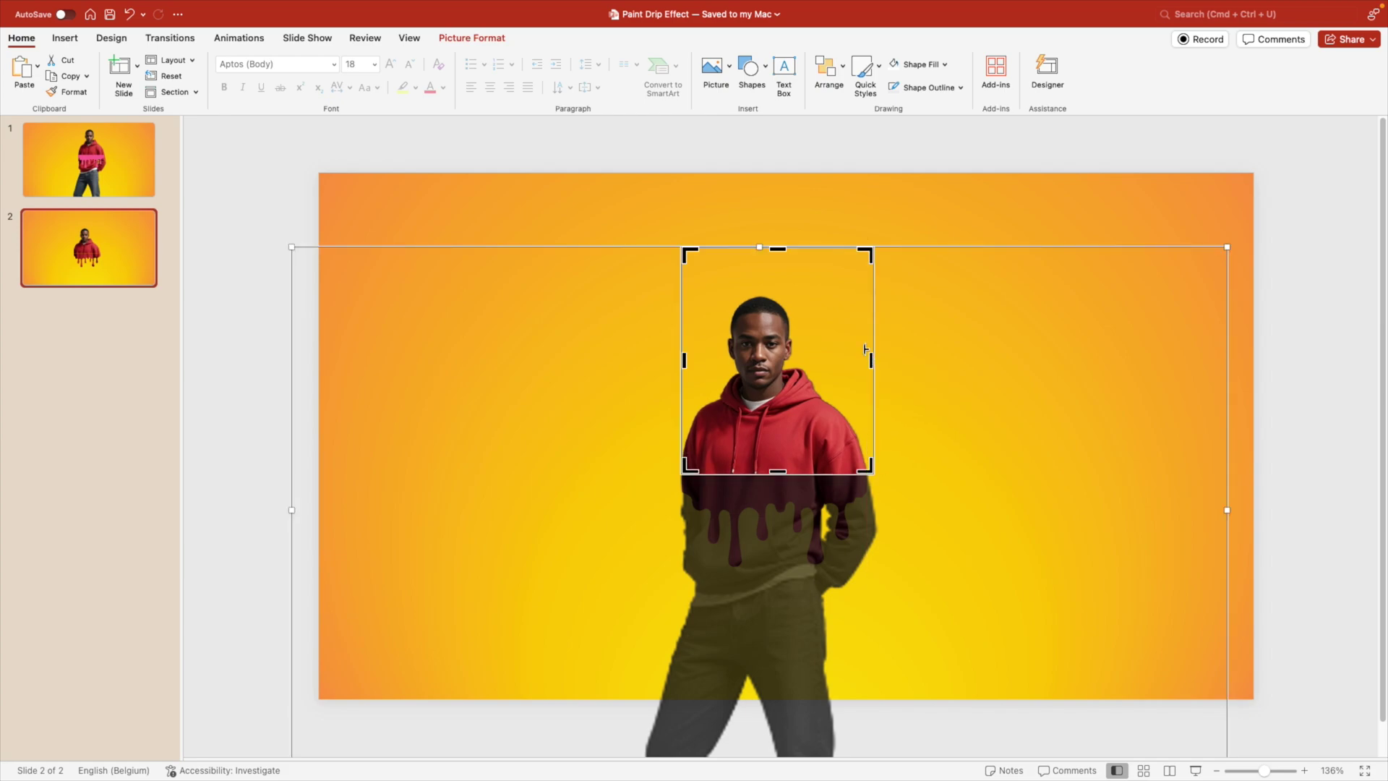
drag(775, 252, 764, 298)
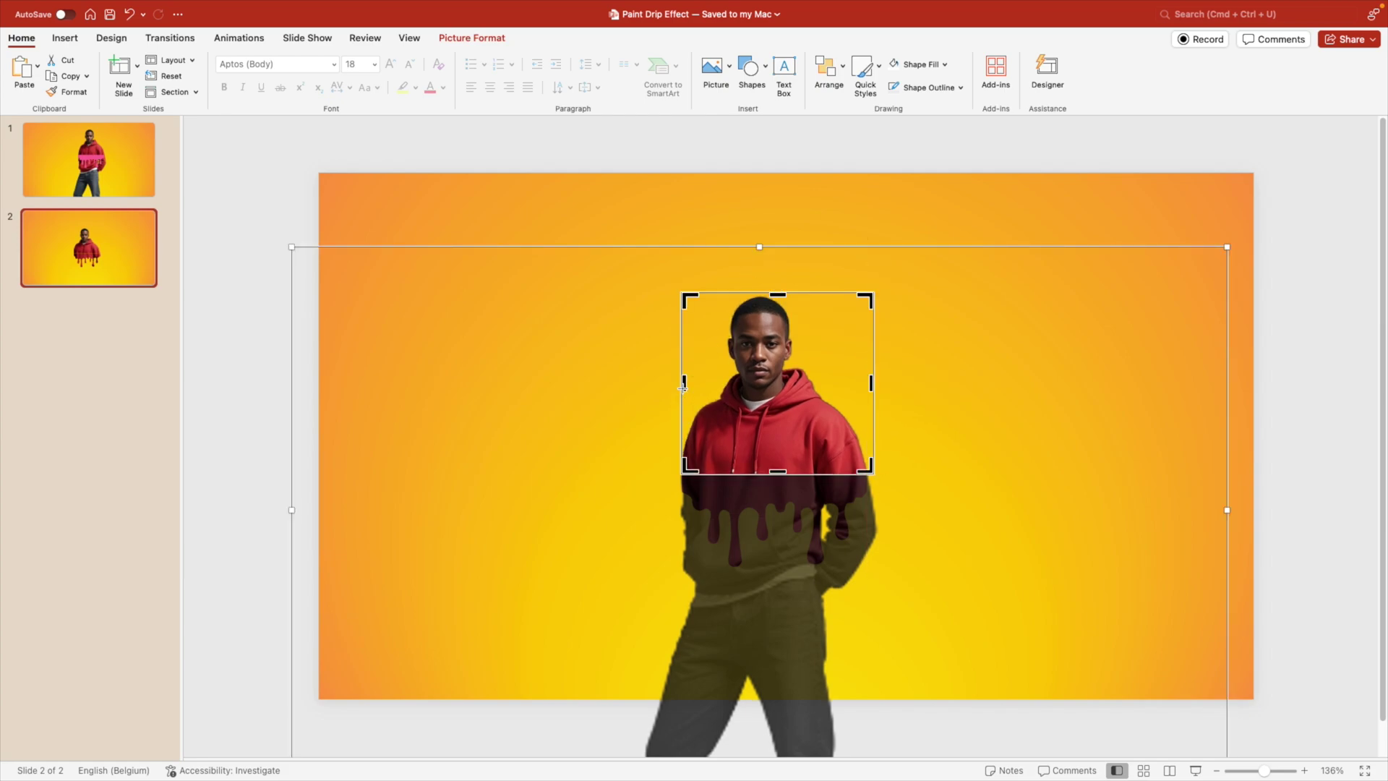
drag(683, 388, 681, 389)
click(1276, 454)
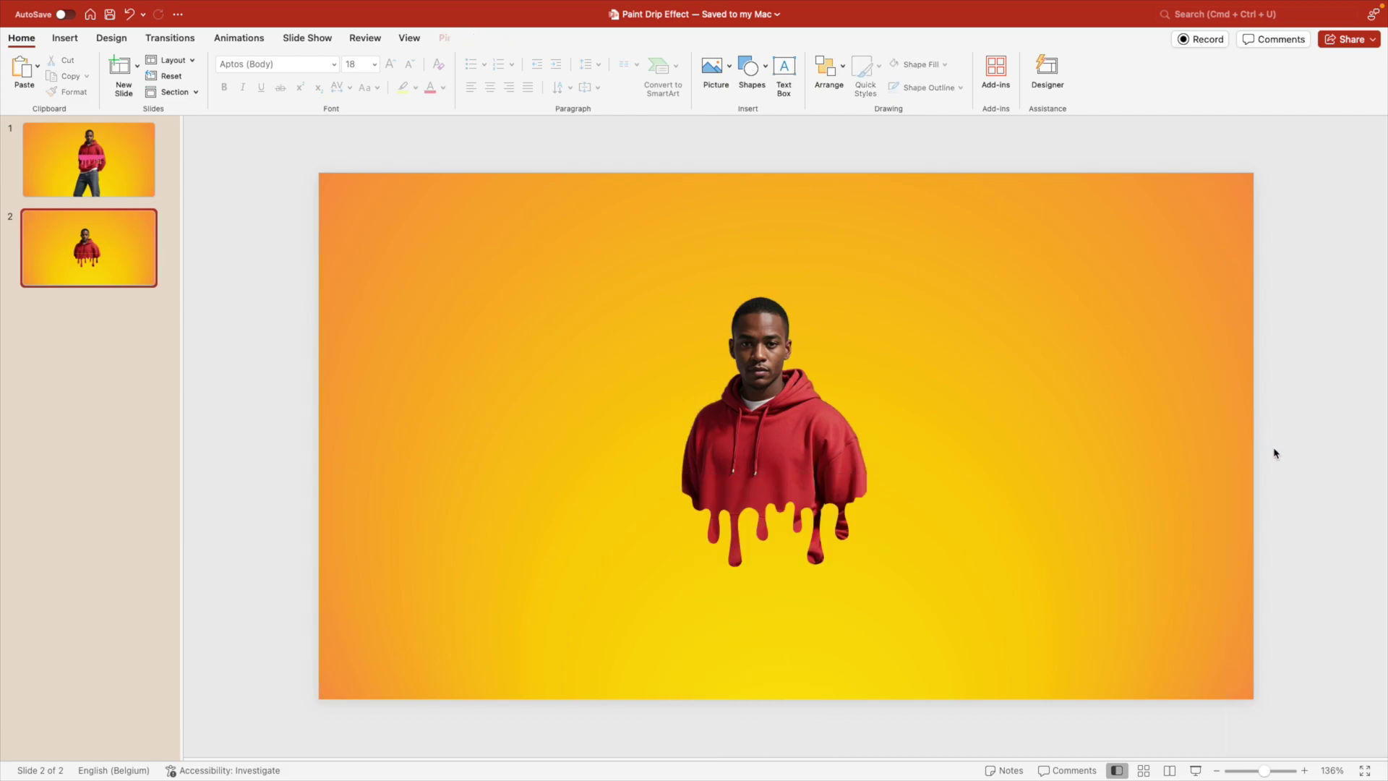
click(721, 457)
Group the two hoodie pictures and move the figure to the slide centre
shift+click(816, 501)
right_click(819, 504)
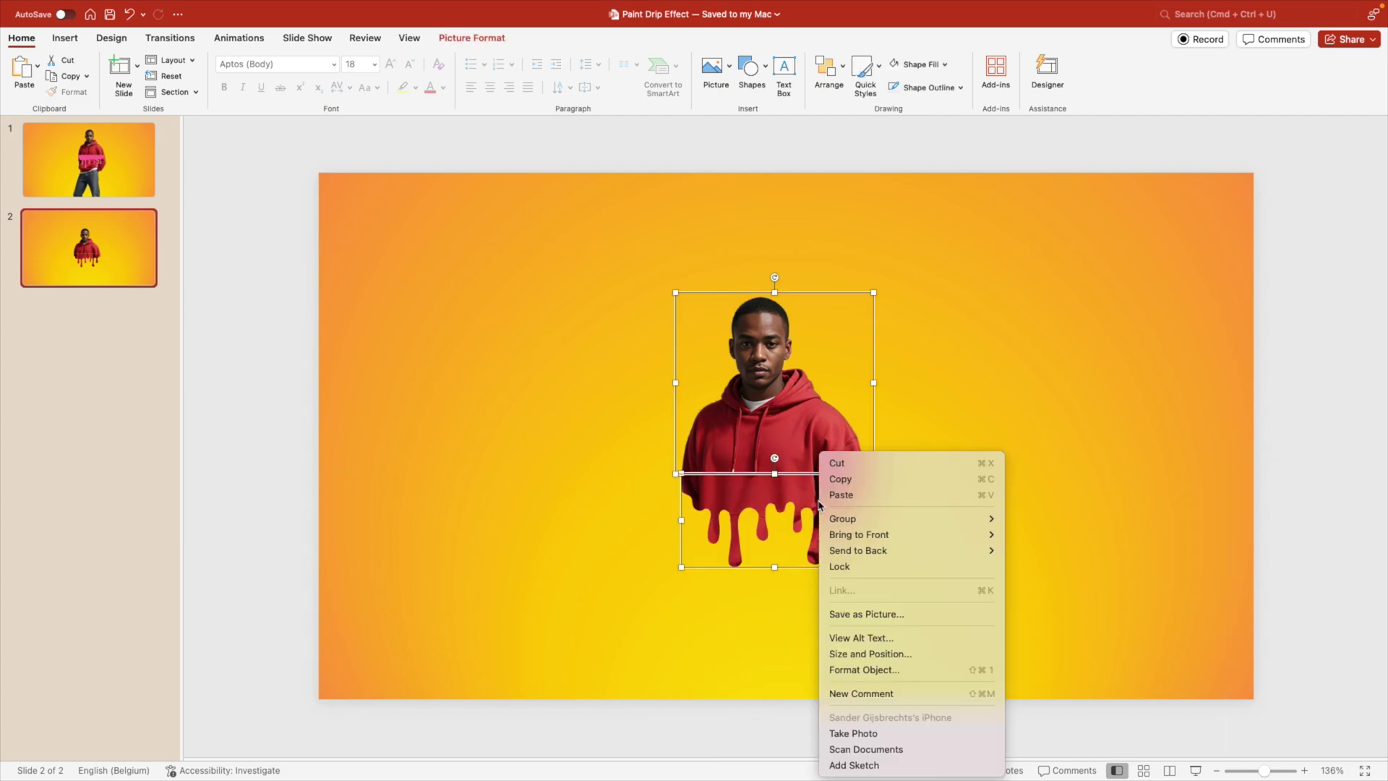
mouse_move(954, 519)
click(1057, 521)
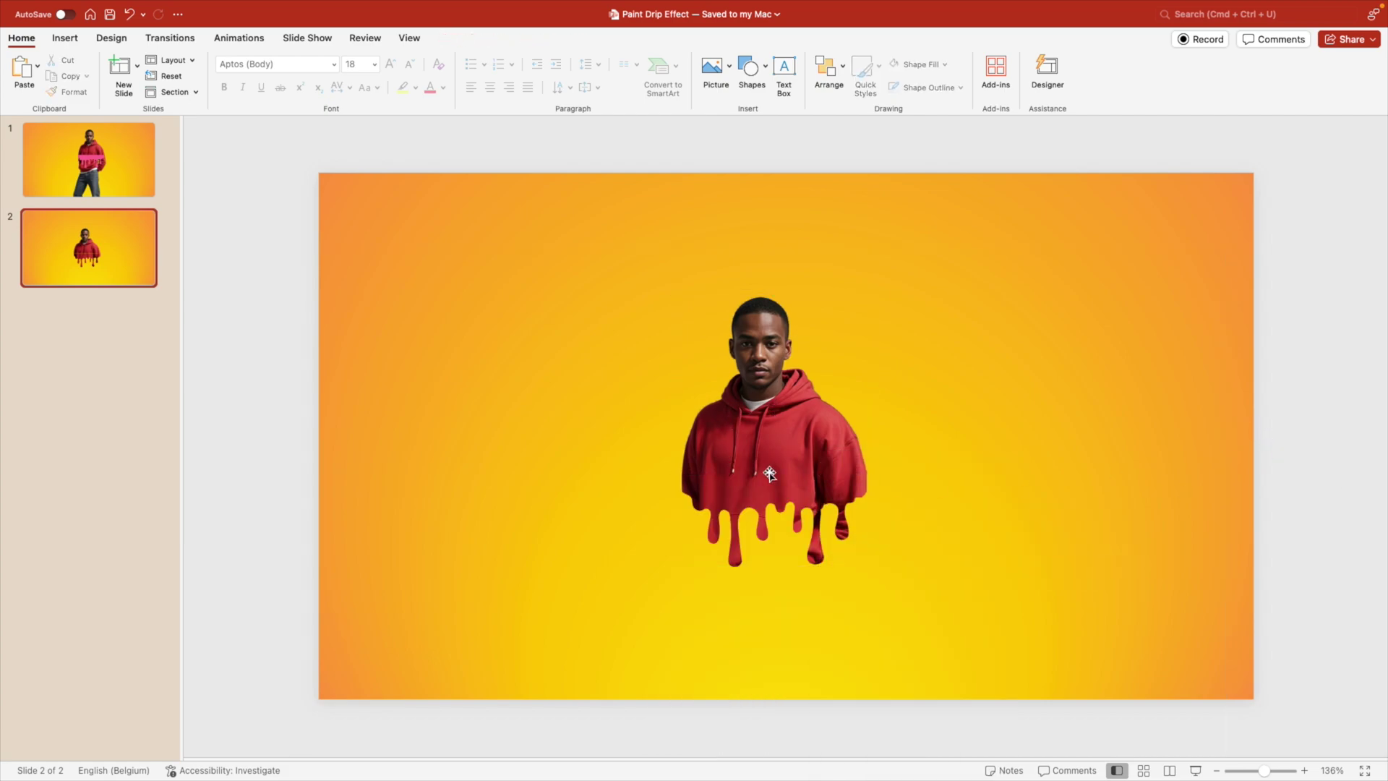
drag(770, 473, 831, 465)
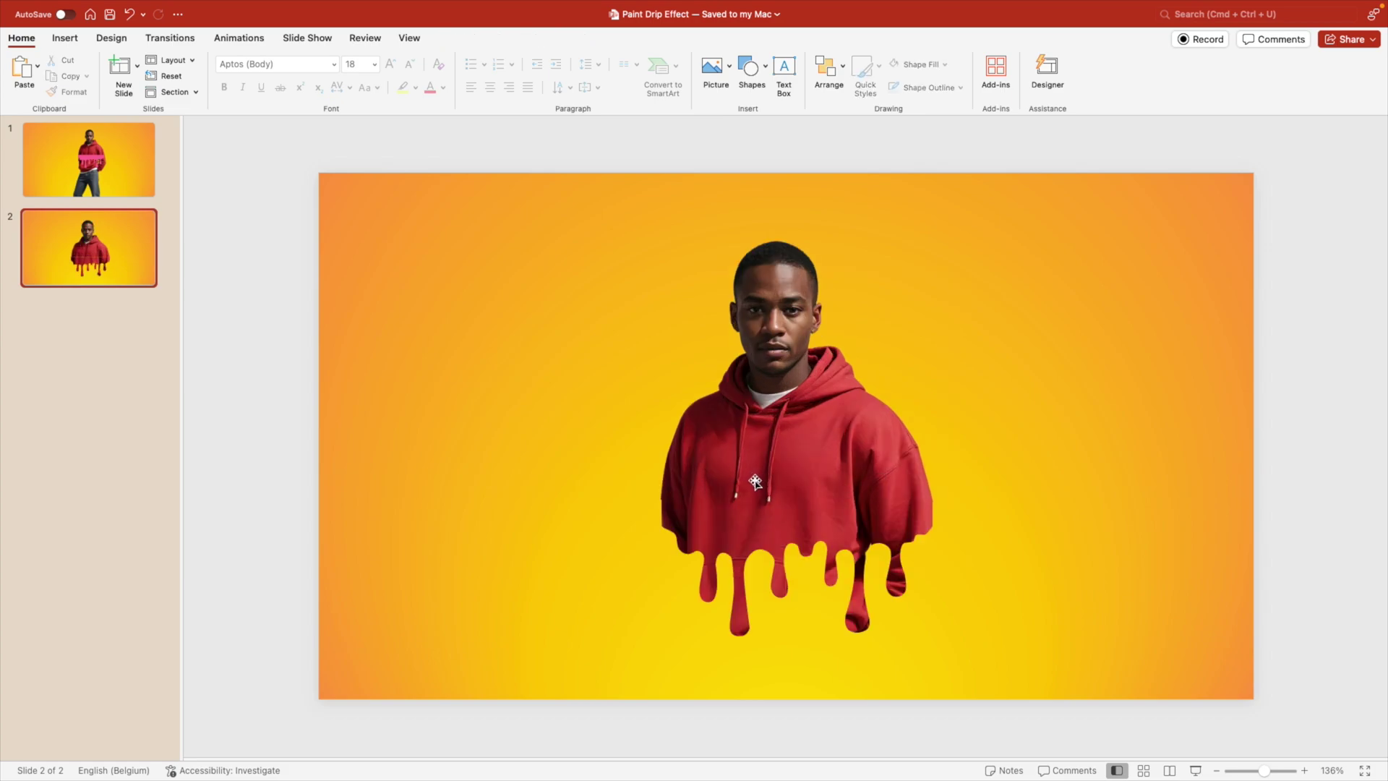
Add a wide text box reading PAINT set in Montserrat Black
click(784, 68)
drag(406, 292, 1193, 474)
text(PAINT)
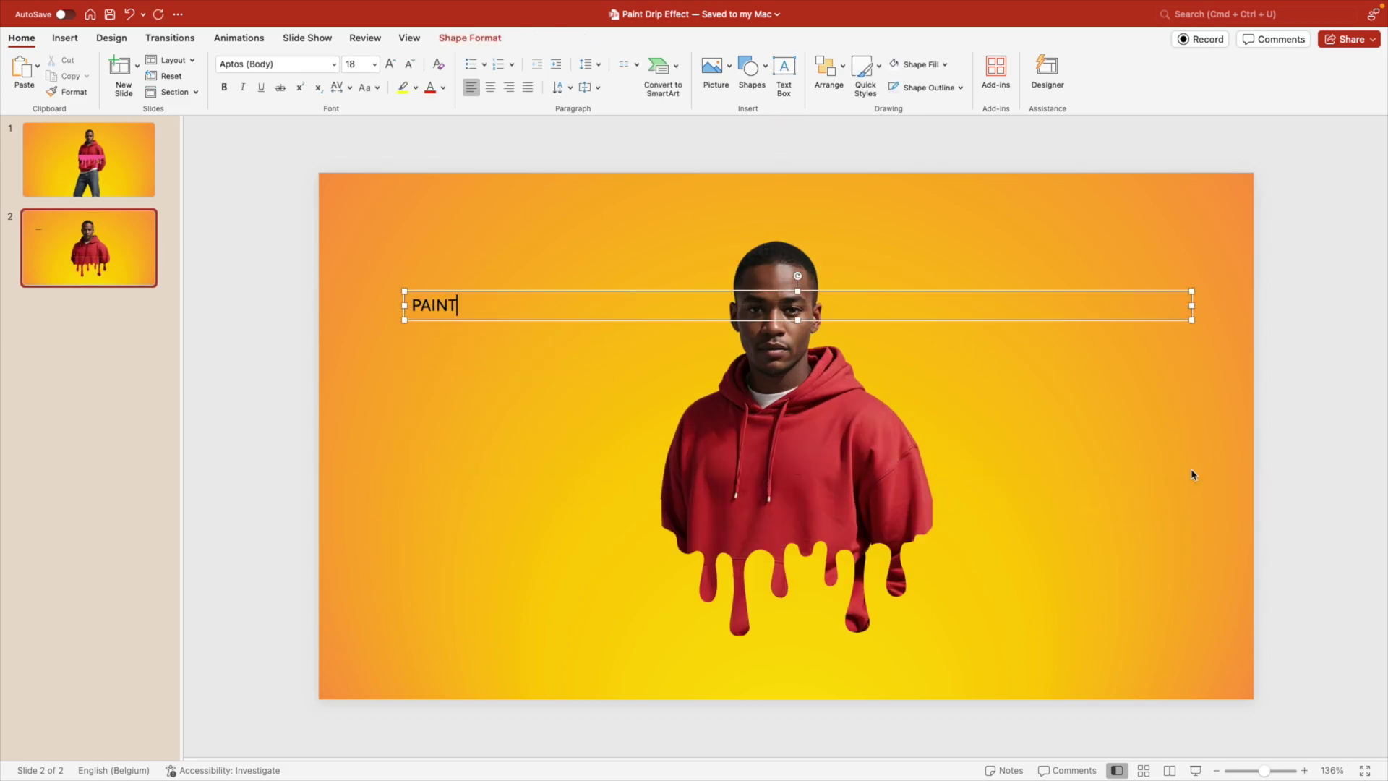
key(super+a)
click(295, 64)
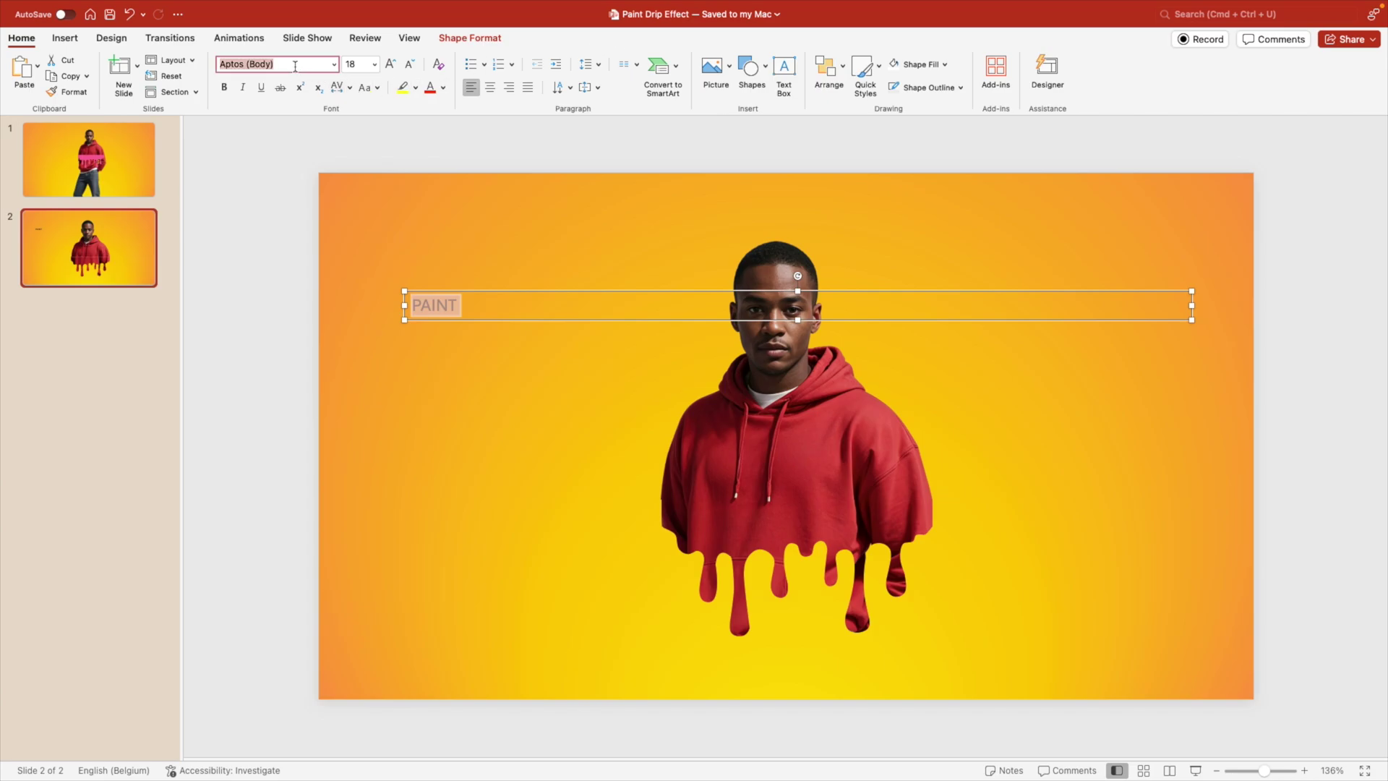
text(Montserrat)
key(Return)
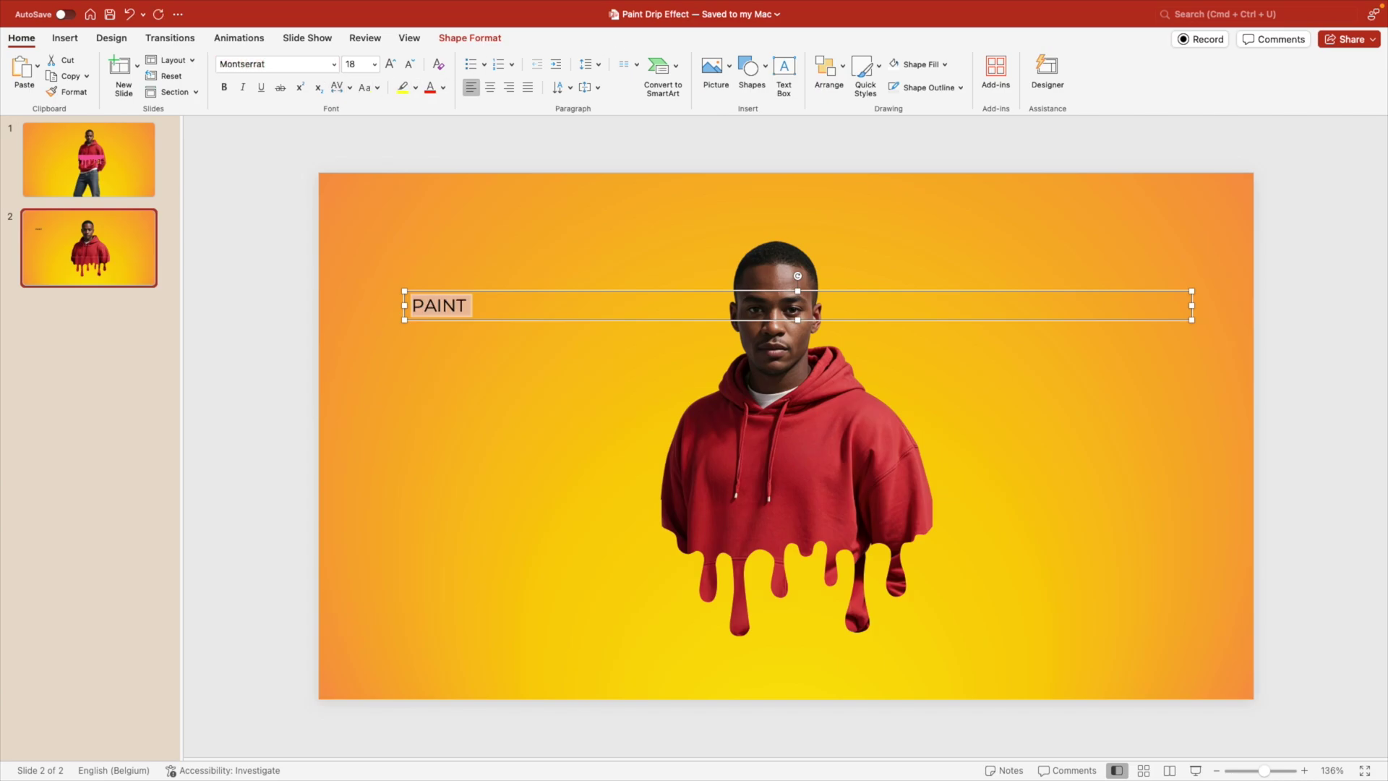
click(336, 68)
mouse_move(303, 189)
click(573, 641)
Make PAINT white, centre-aligned, and 240 pt
click(441, 87)
click(436, 126)
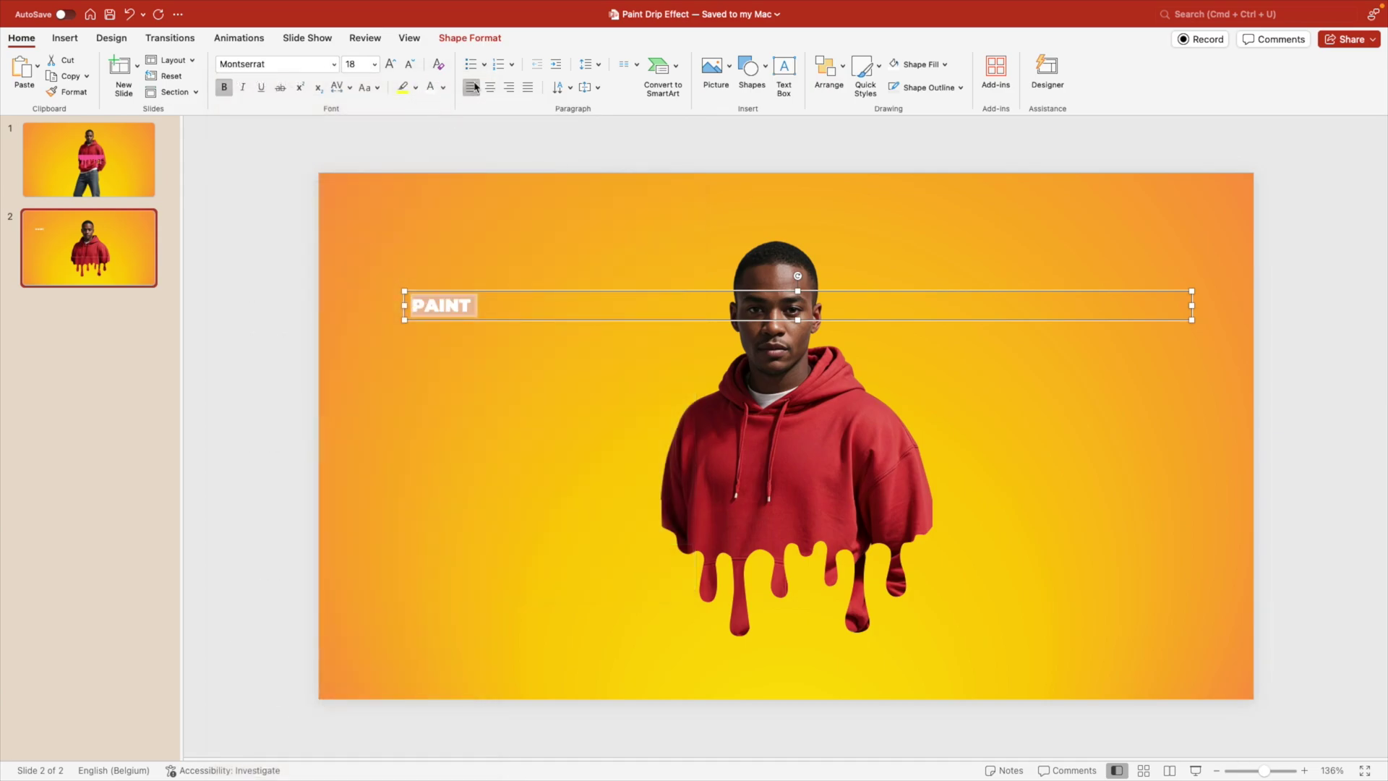
click(489, 87)
click(352, 65)
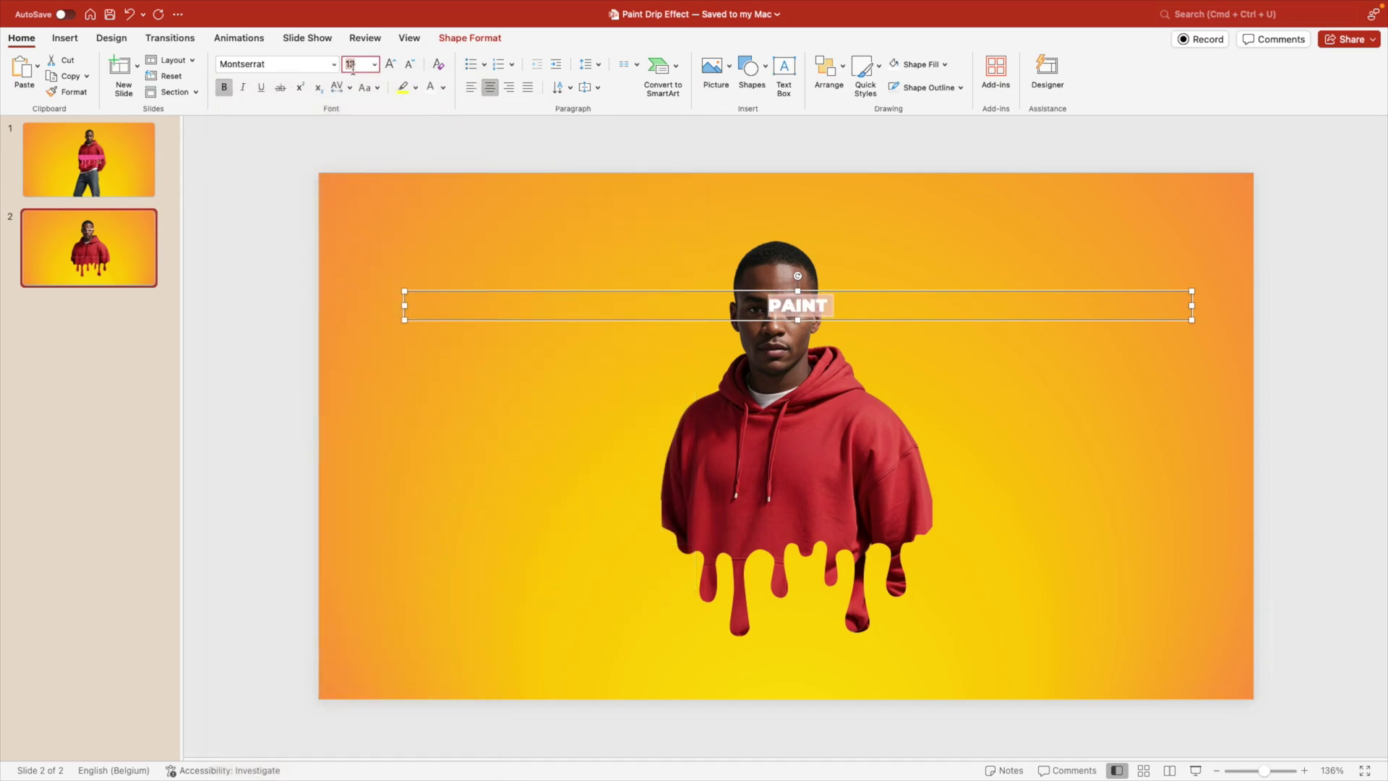
text(200)
key(Return)
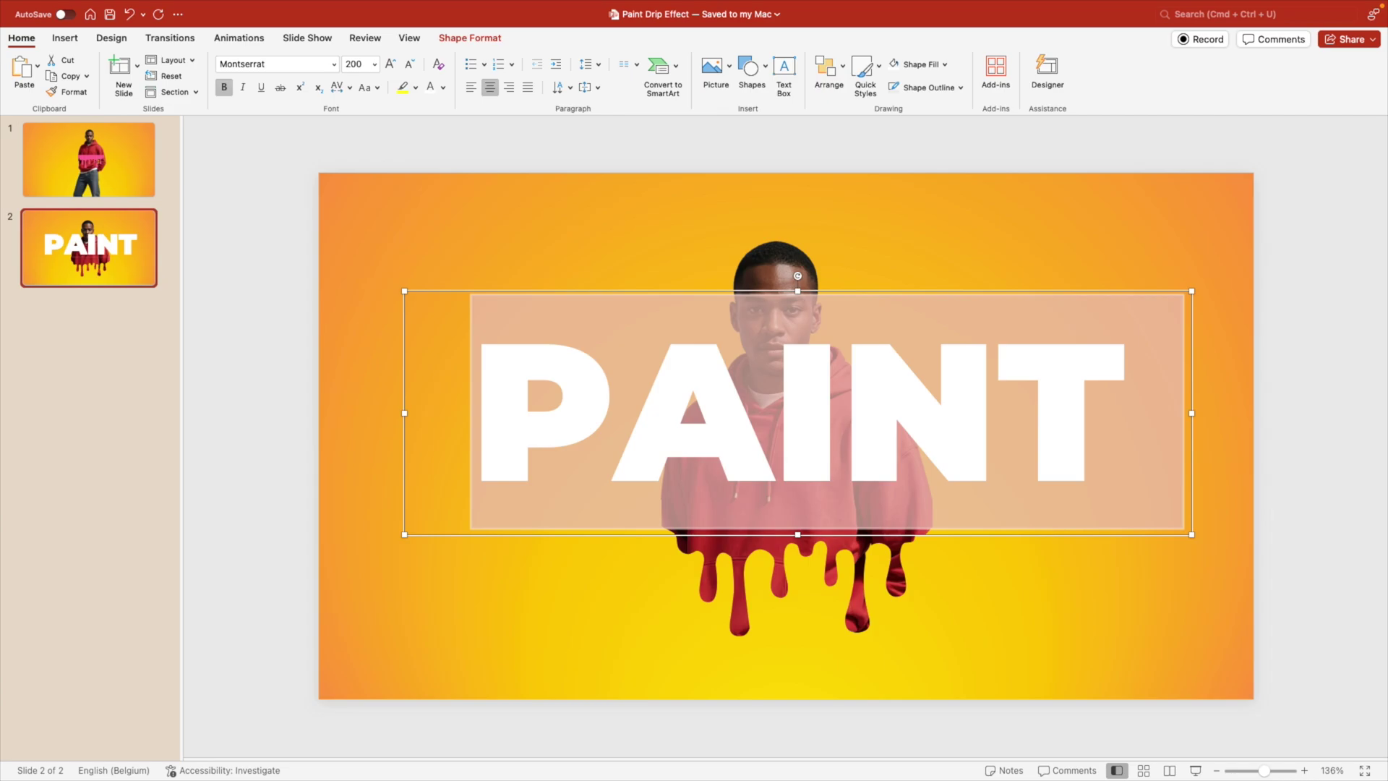
click(390, 63)
Set the PAINT text fill transparency to 68%
right_click(903, 222)
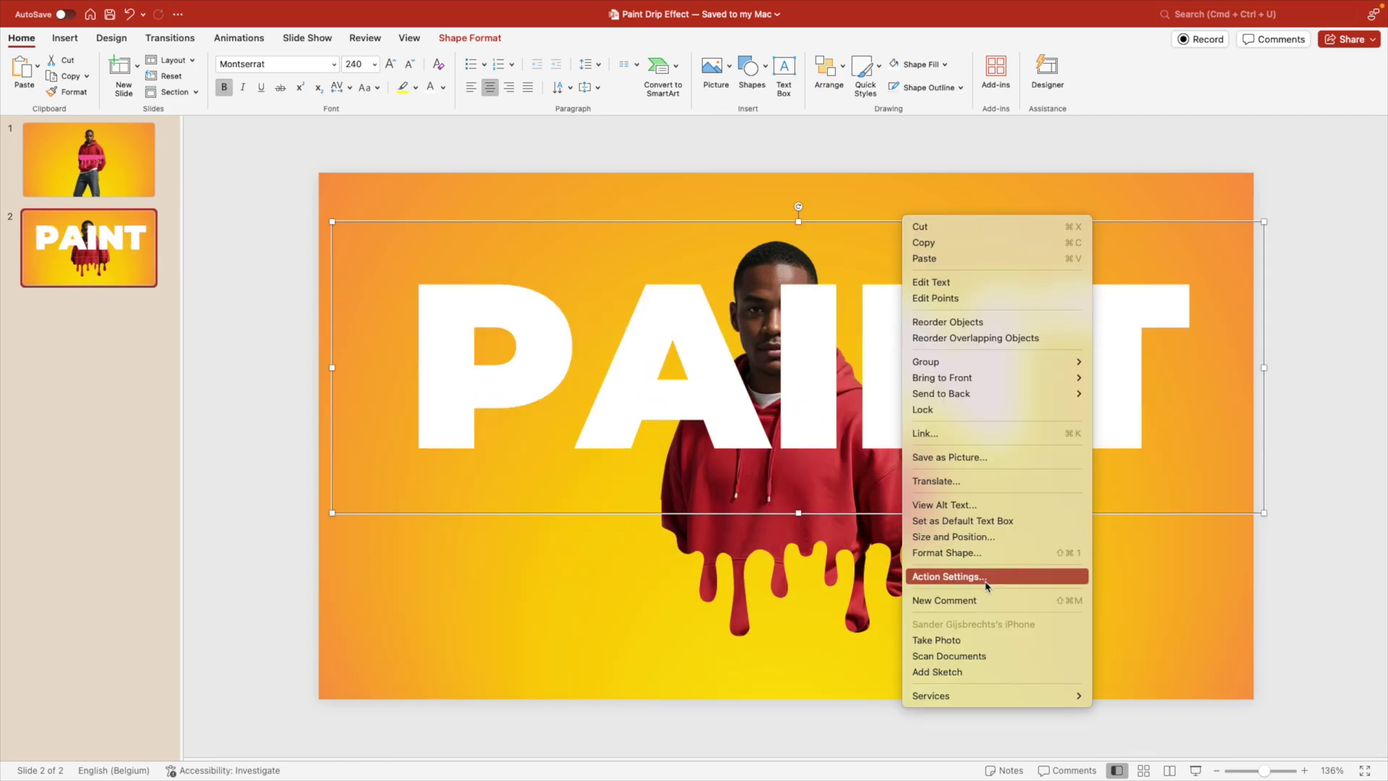
click(985, 553)
click(1307, 153)
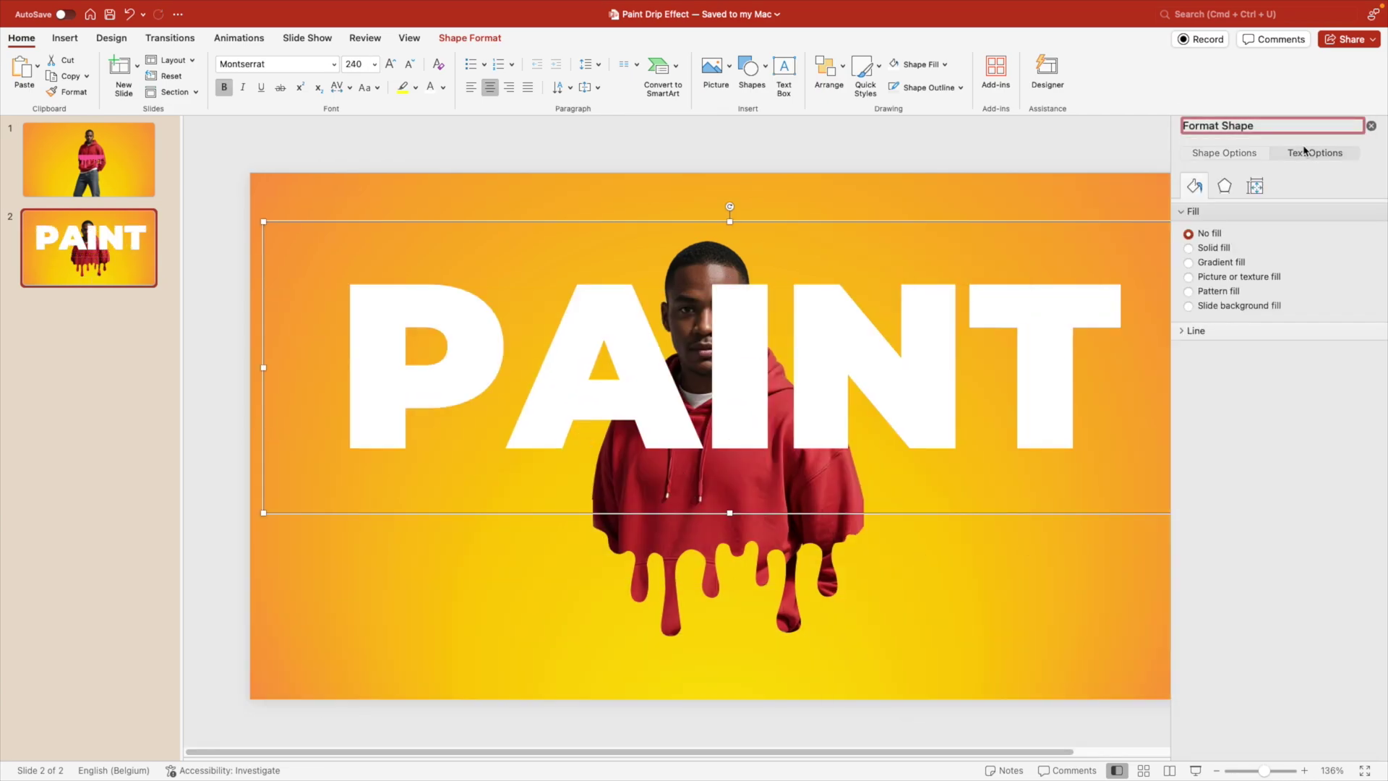
drag(1250, 338, 1298, 338)
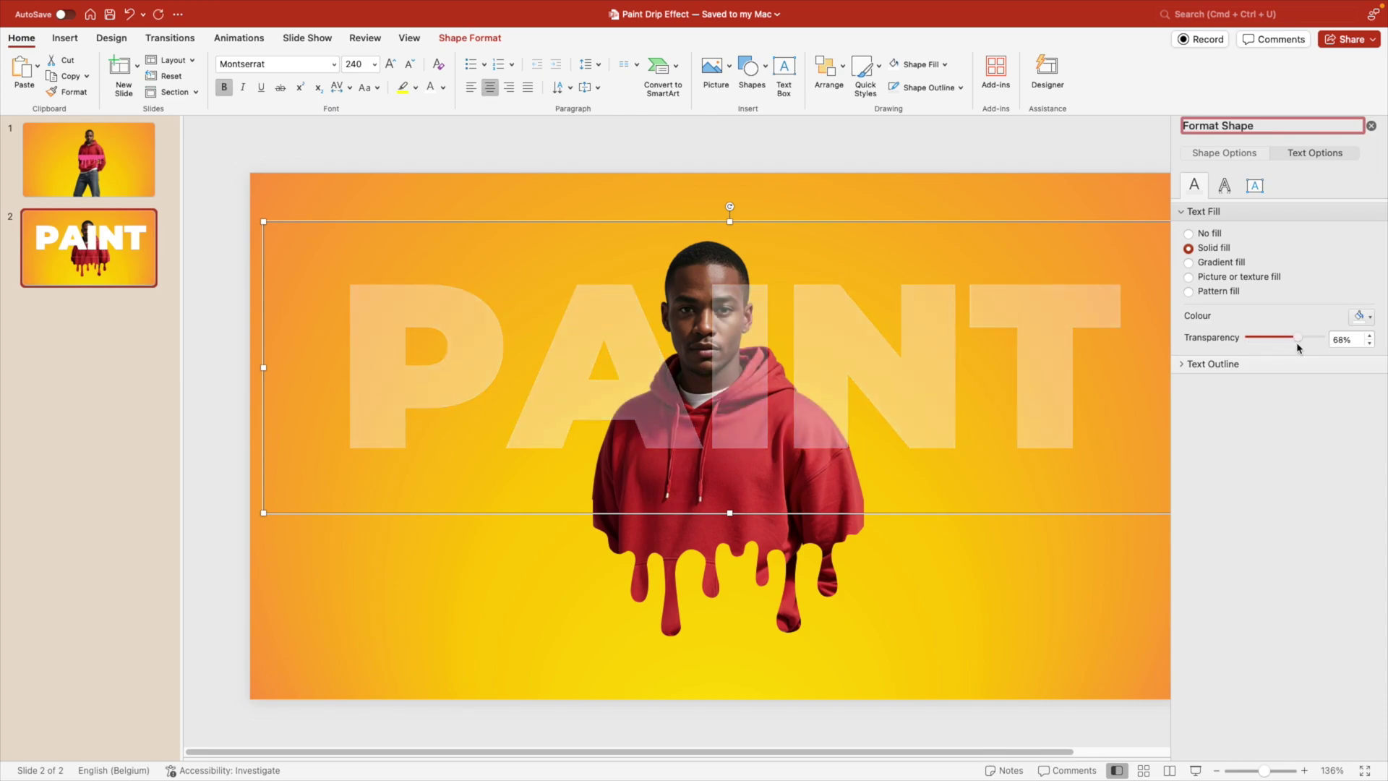
Send the PAINT title behind the hoodie and nudge it slightly lower
right_click(1051, 223)
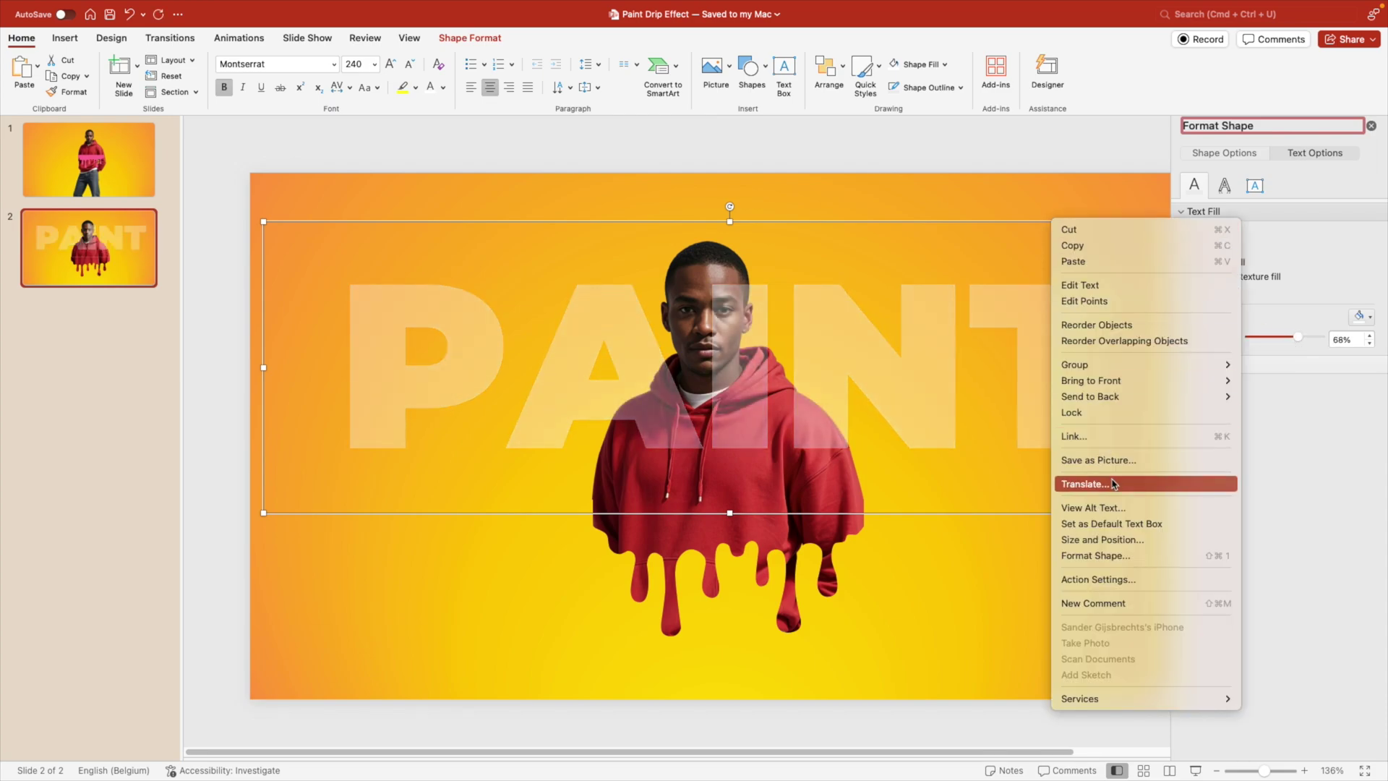
click(953, 461)
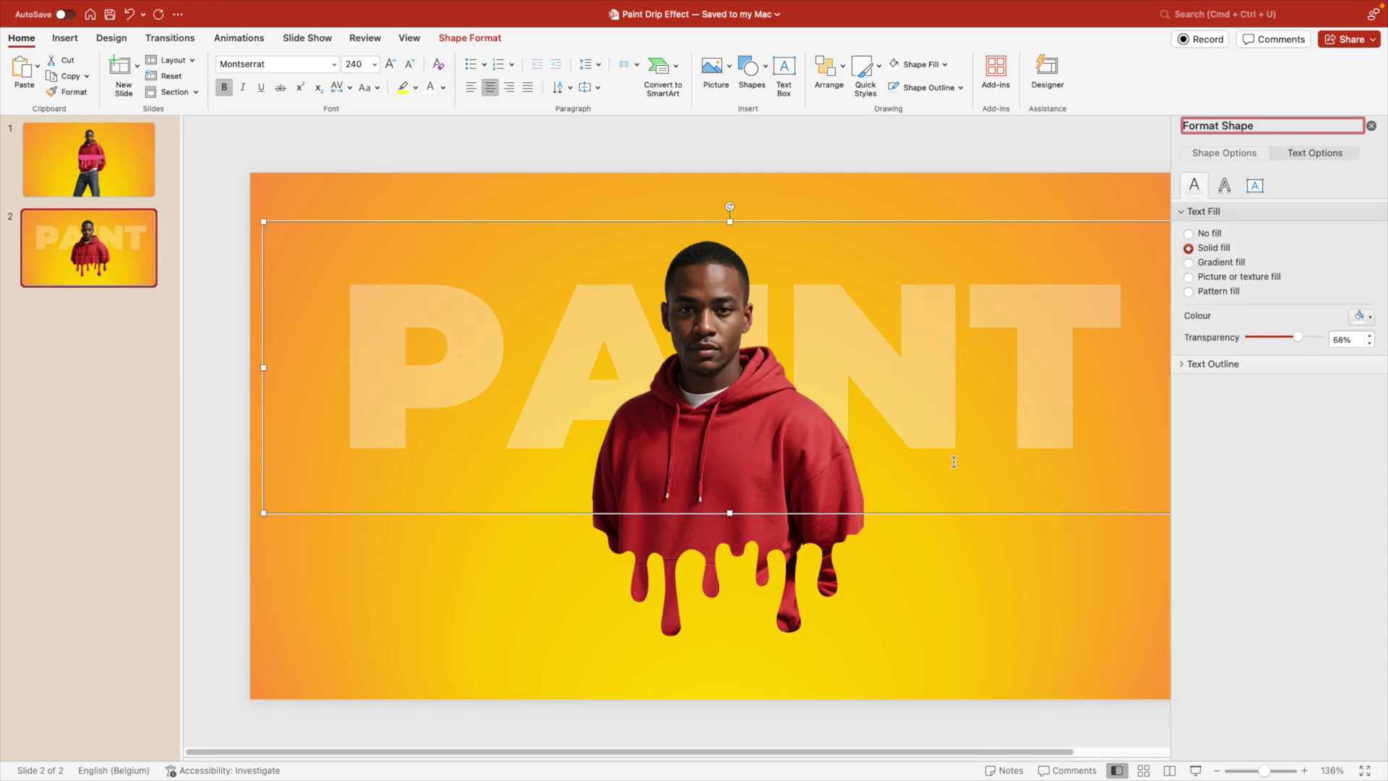
mouse_move(930, 516)
mouse_down()
mouse_move(929, 478)
mouse_move(930, 554)
mouse_up()
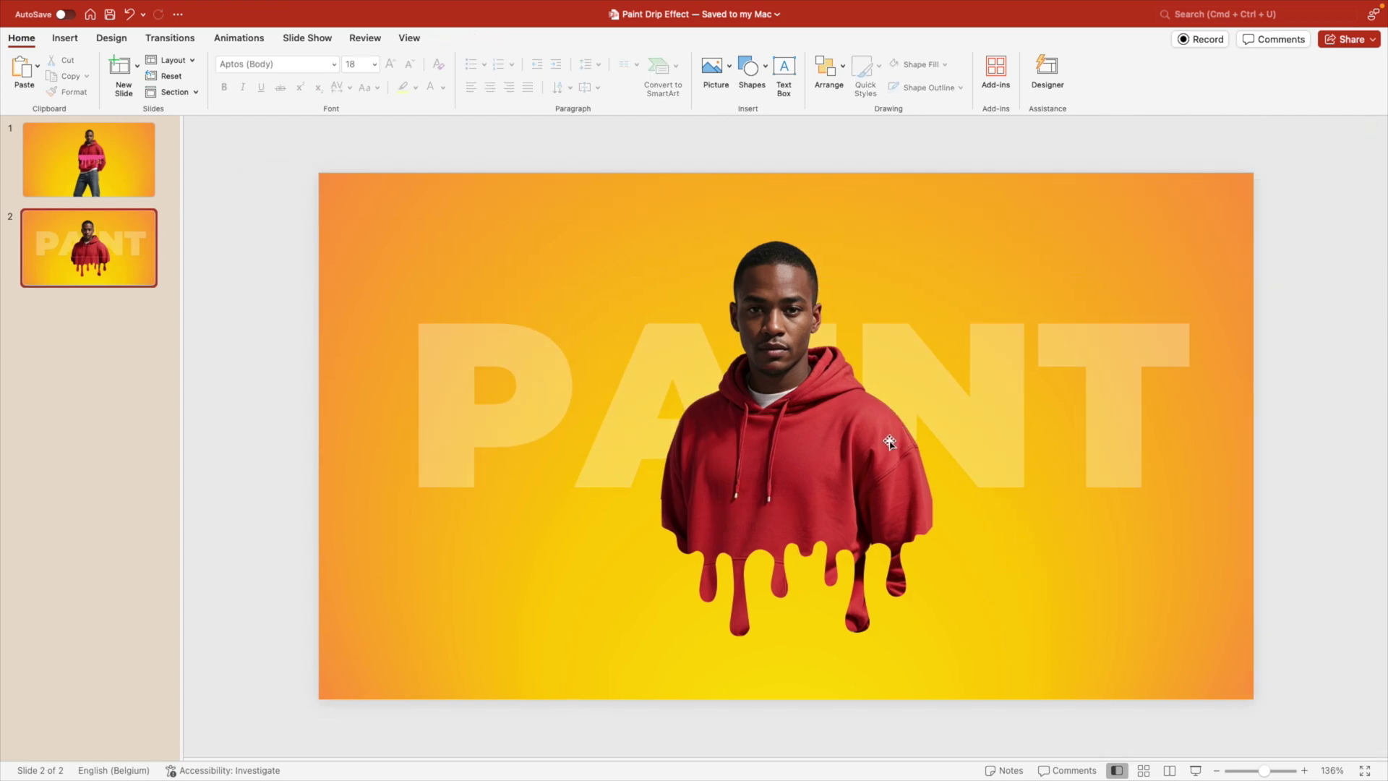
Ungroup the hoodie figure into its two pictures
right_click(814, 463)
mouse_move(940, 518)
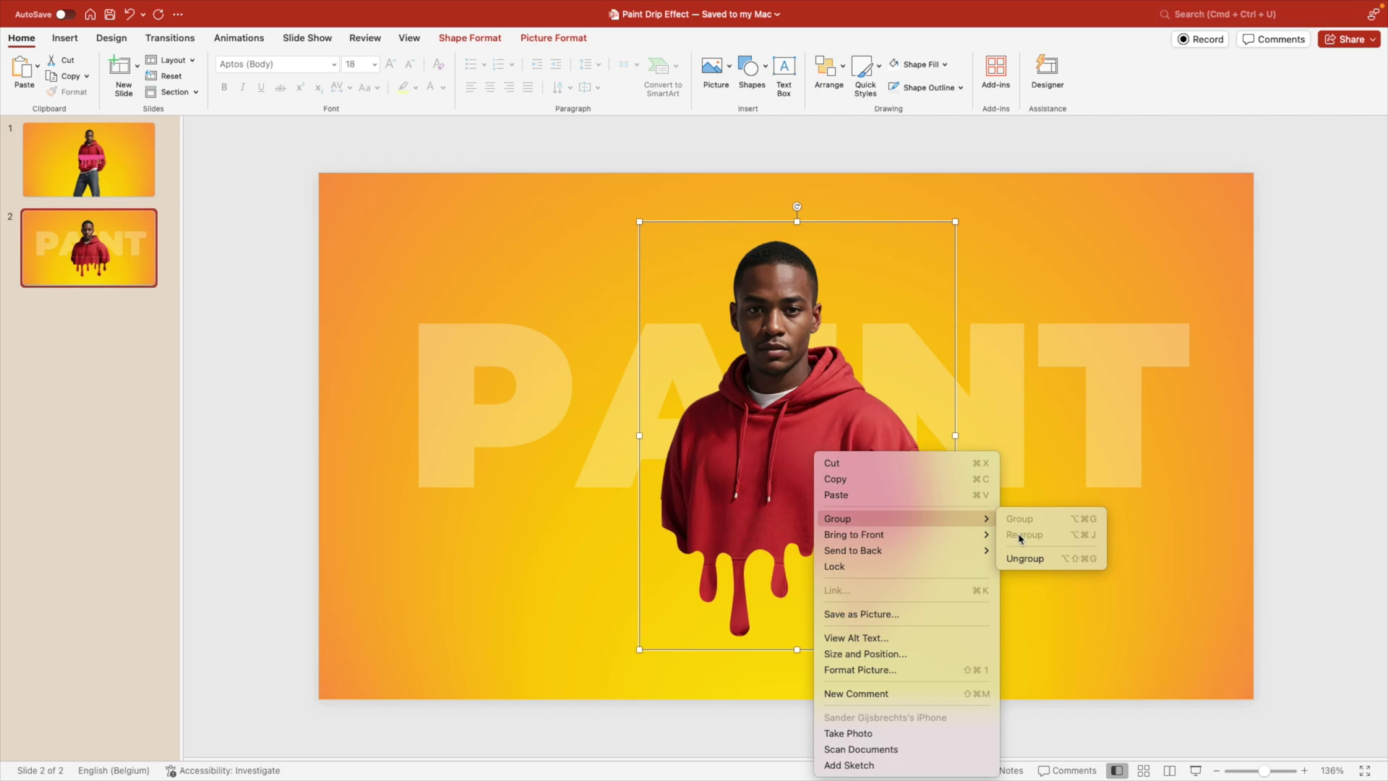
click(1030, 558)
click(1029, 598)
Raise the upper person picture's colour saturation to 248%
click(843, 442)
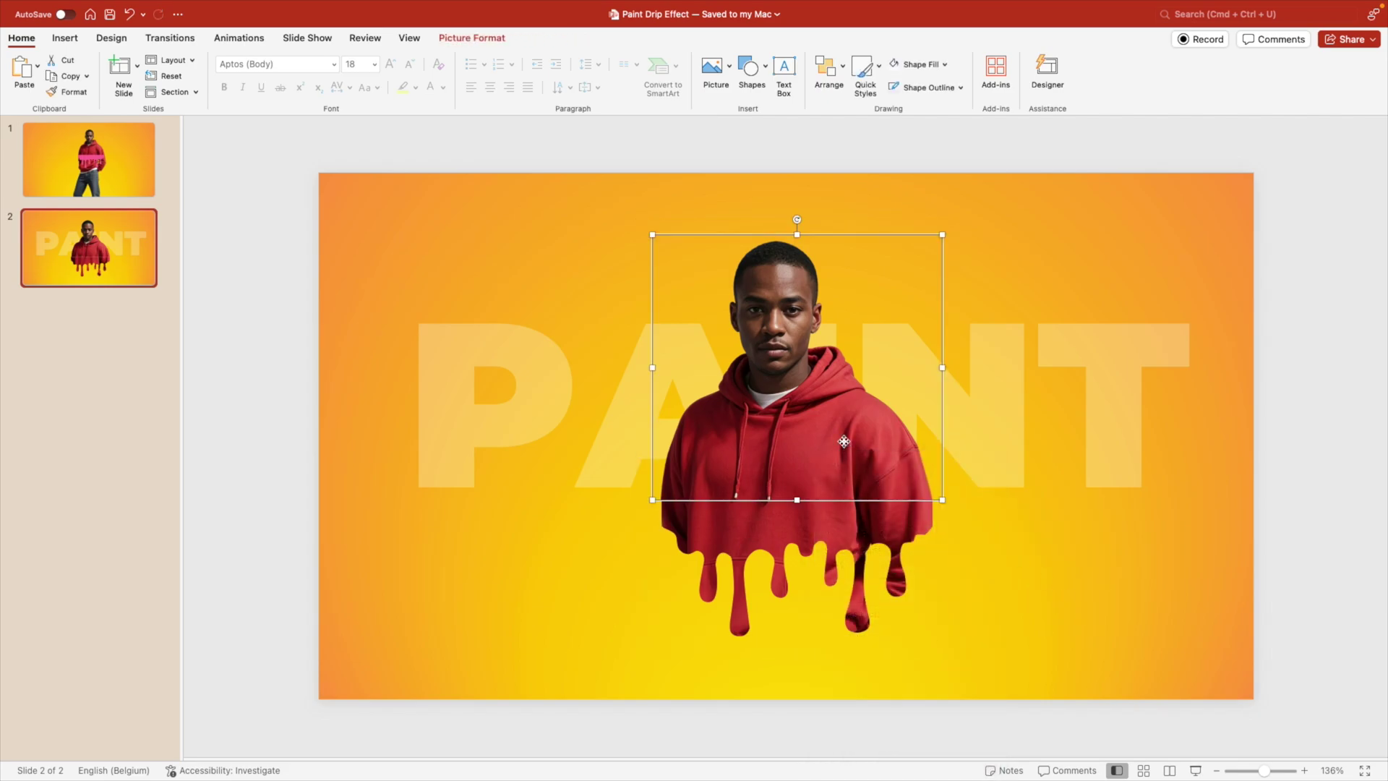
right_click(843, 442)
click(933, 645)
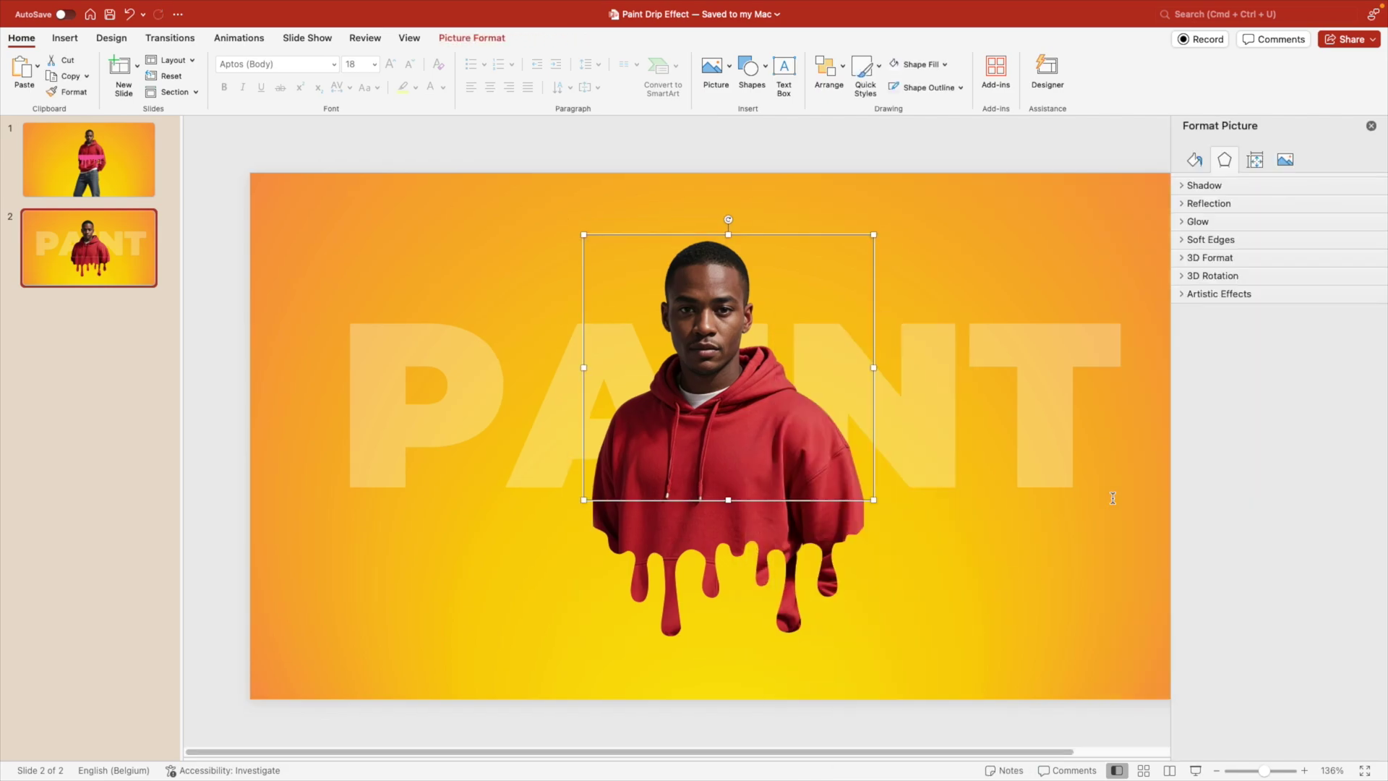
click(1284, 160)
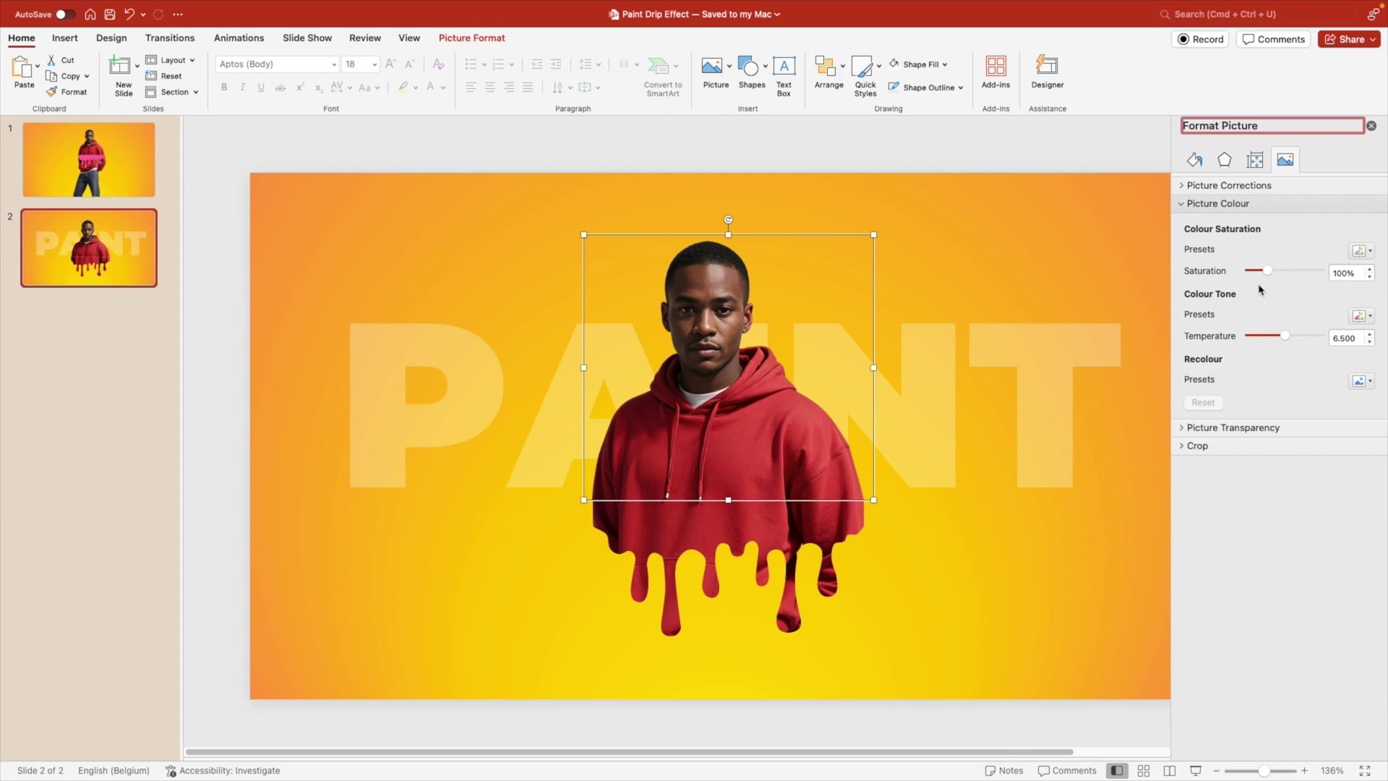
drag(1267, 272, 1290, 276)
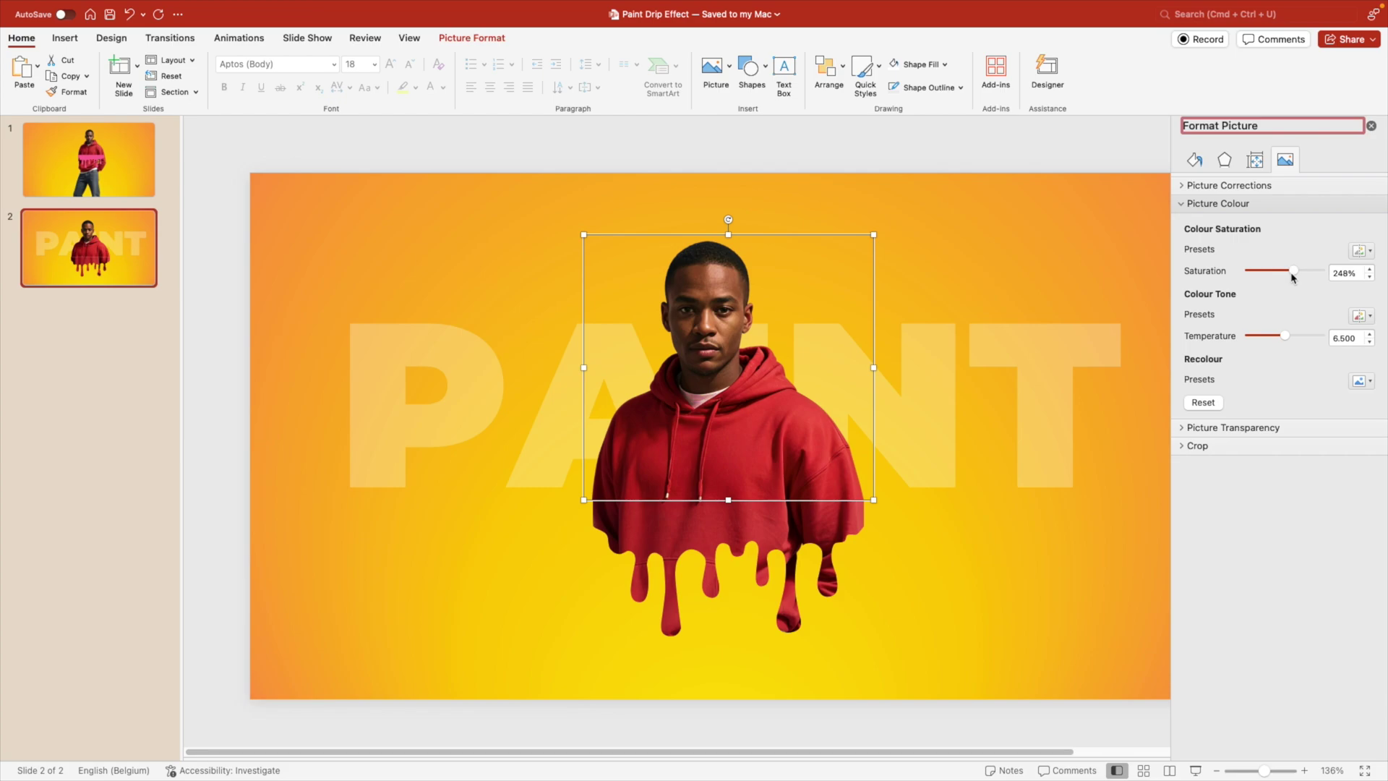
Set the drip picture's saturation to 248% and regroup both pictures
click(762, 533)
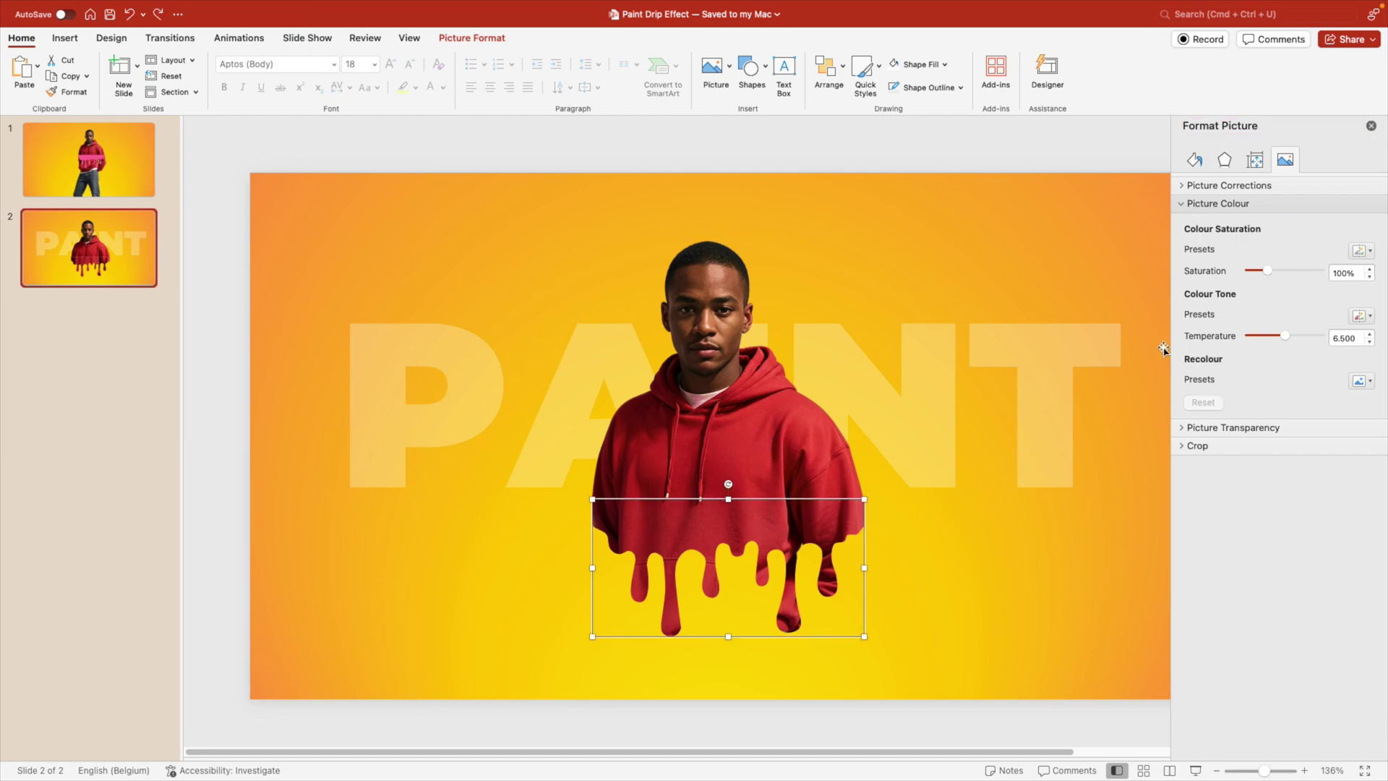
click(1344, 274)
text(248)
key(Return)
click(732, 415)
shift+click(750, 550)
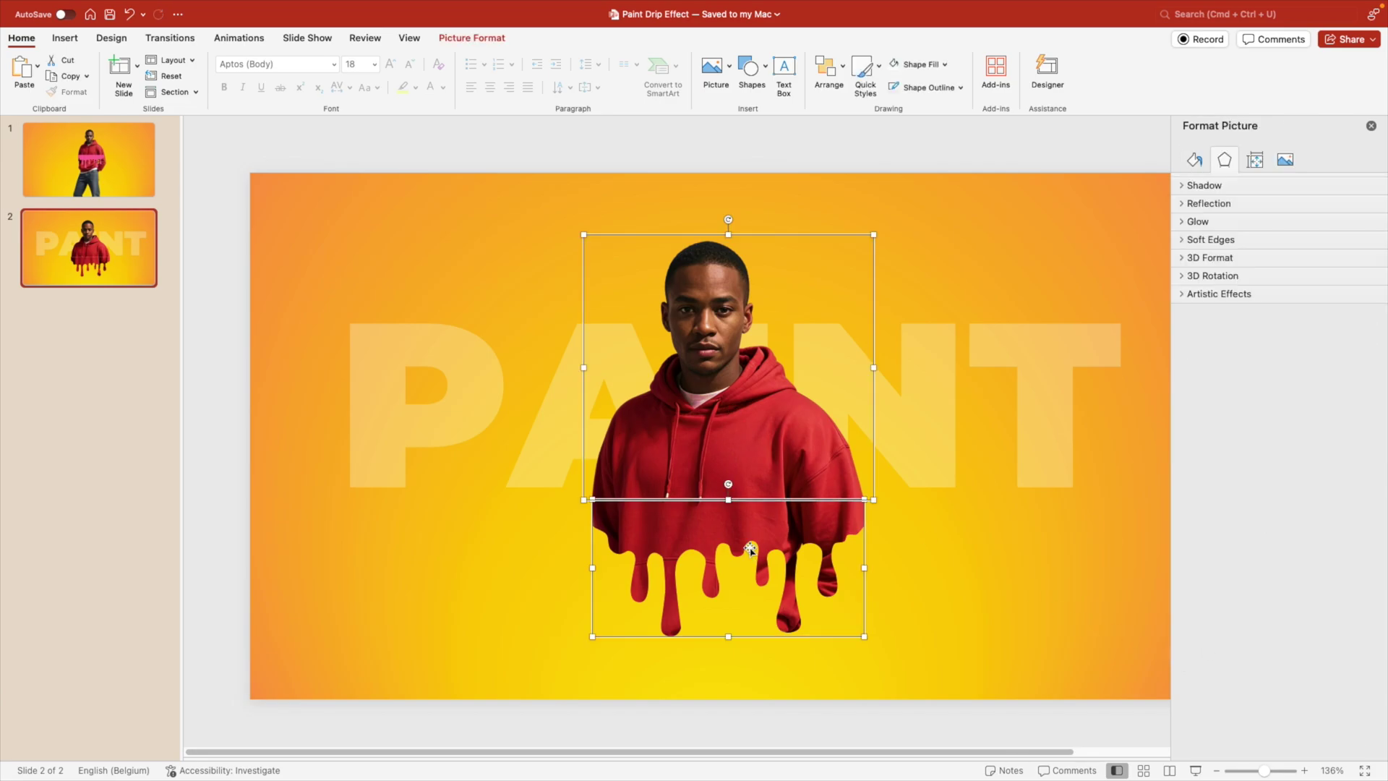
key(super+alt+g)
Select the PAINT text box, then click empty slide space to clear the selection
click(1026, 541)
click(1109, 635)
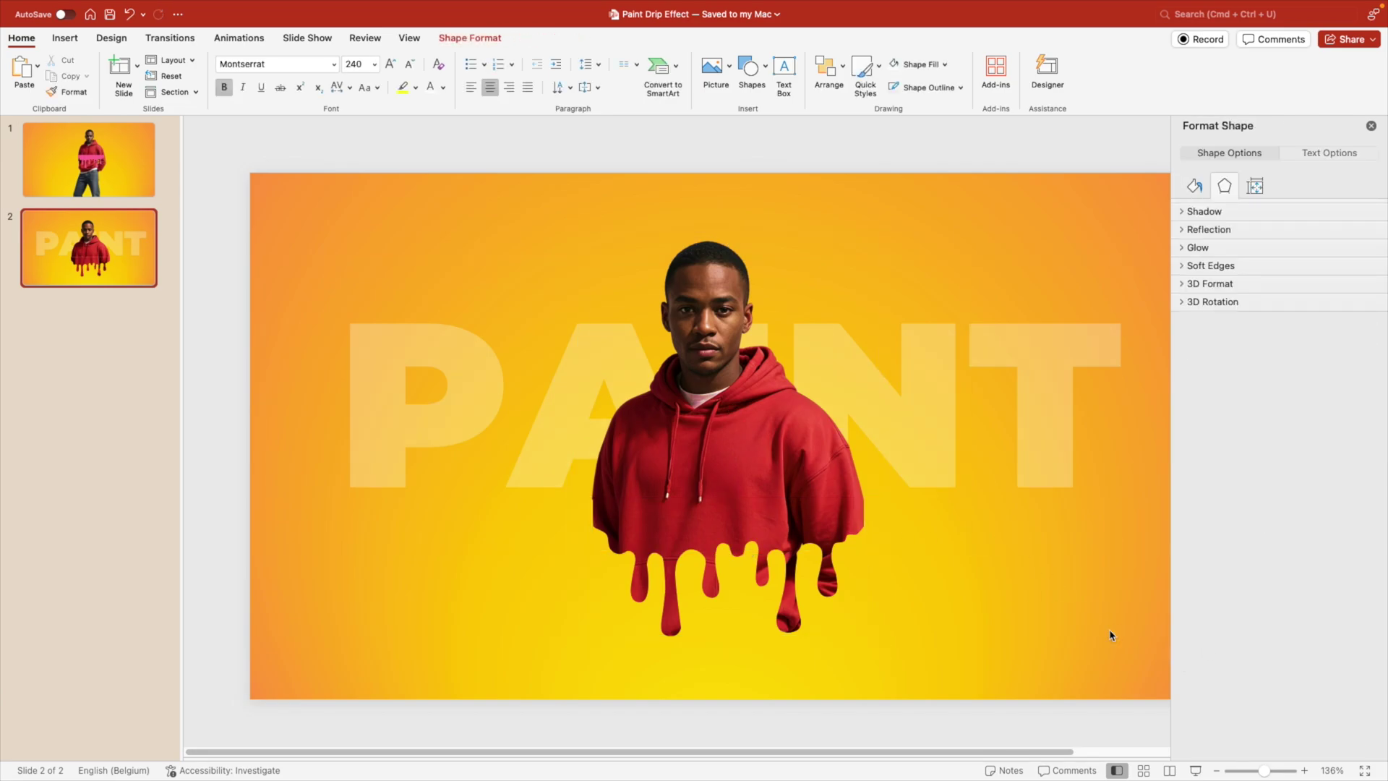